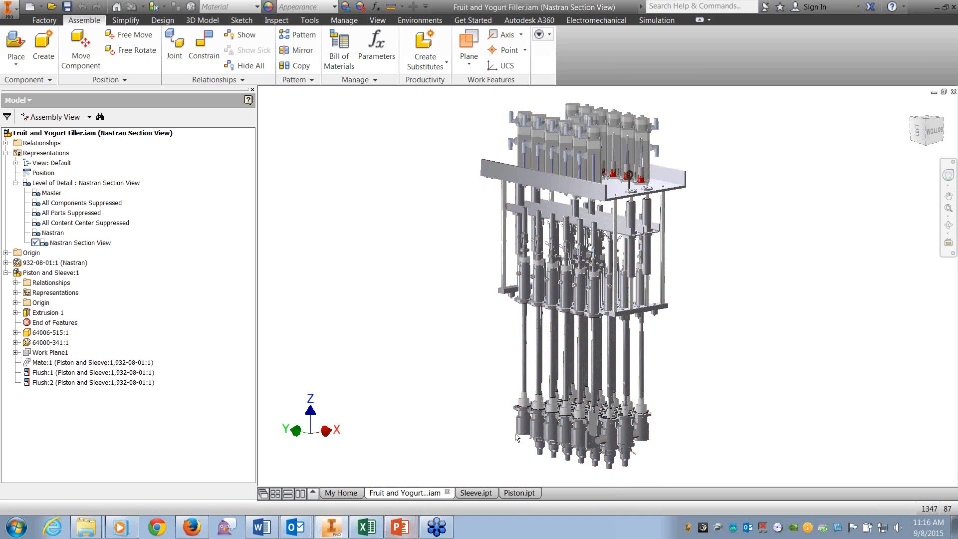
Open the fruit and yogurt filler assembly in the Autodesk Nastran In-CAD environment
{"action": "scroll", "coordinate": [654, 443], "scroll_direction": "down", "scroll_amount": 2}
{"action": "scroll", "coordinate": [654, 444], "scroll_direction": "down", "scroll_amount": 5}
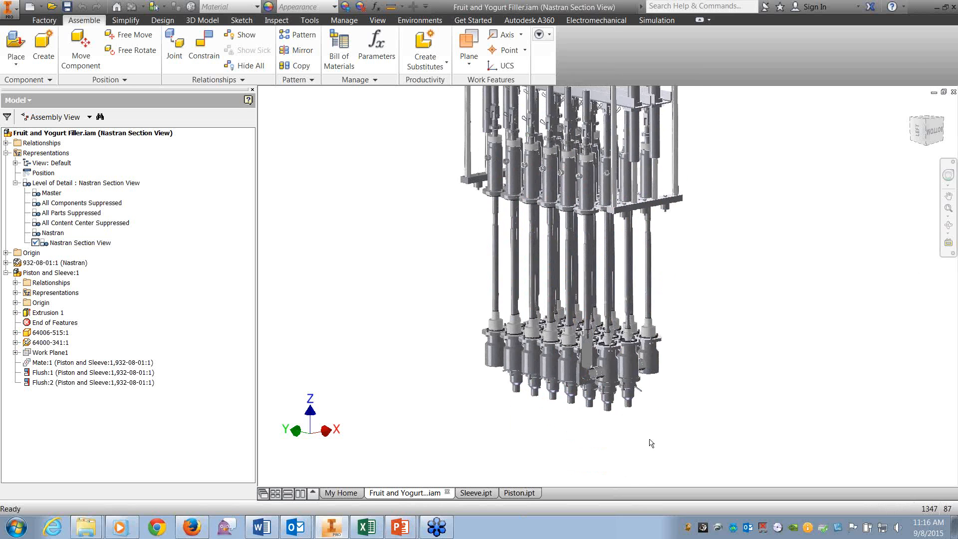
{"action": "scroll", "coordinate": [650, 443], "scroll_direction": "down", "scroll_amount": 4}
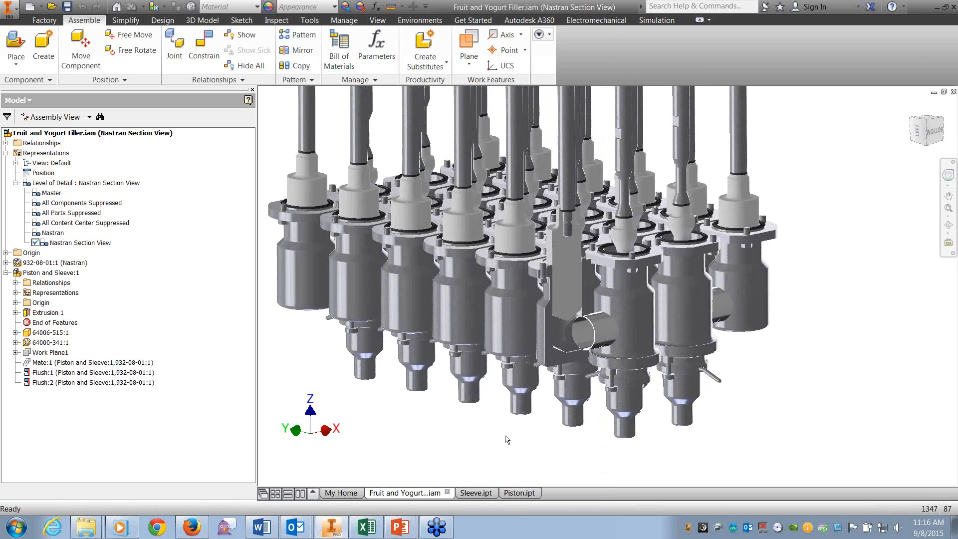
{"action": "left_click", "coordinate": [418, 20]}
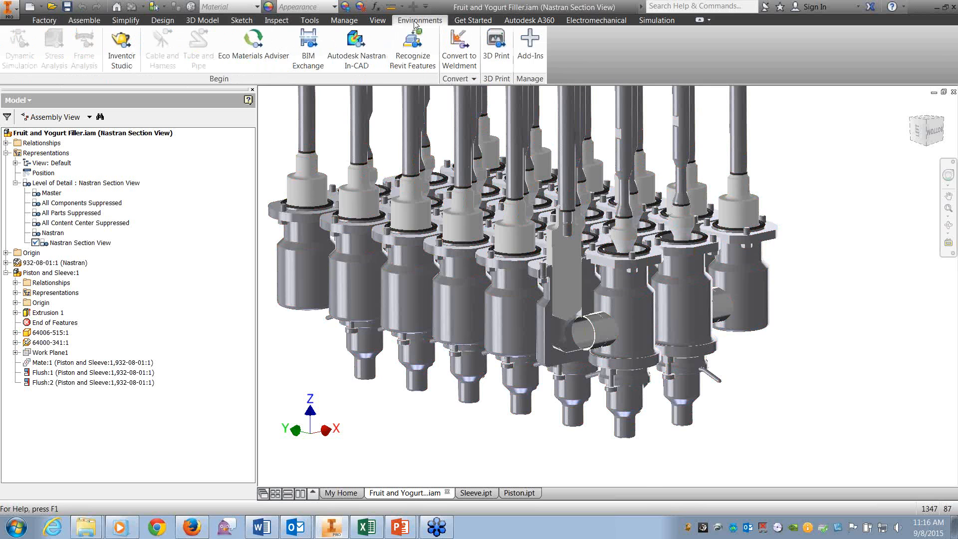
{"action": "left_click", "coordinate": [362, 63]}
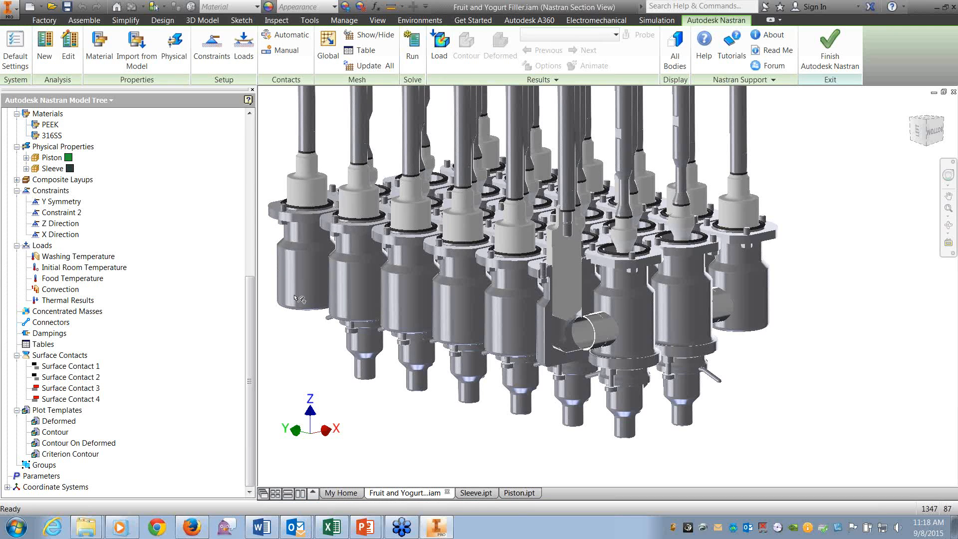
Review the assembly's Nastran analysis setup and mesh warning, expanding the Piston and Sleeve physical properties to check their assigned materials
{"action": "left_click_drag", "start_coordinate": [252, 330], "coordinate": [192, 192]}
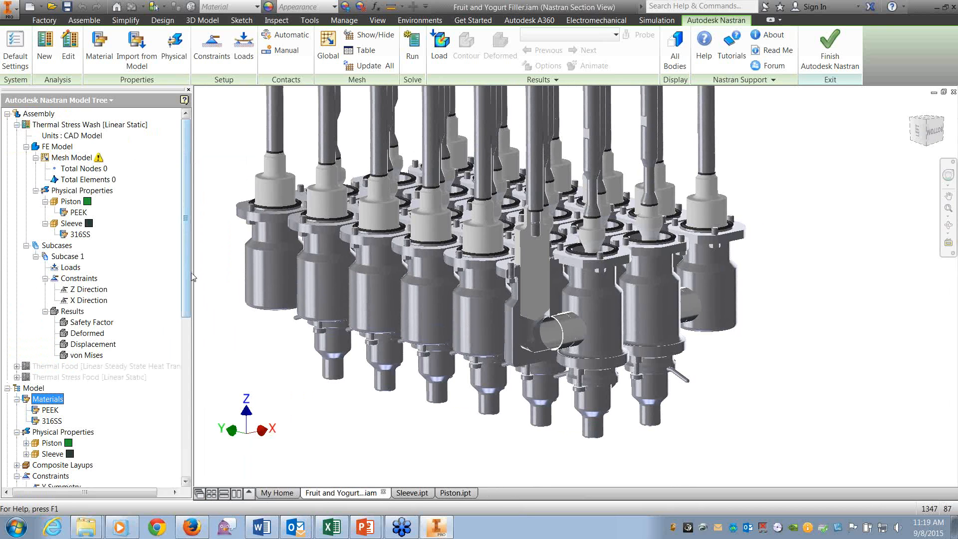
{"action": "left_click_drag", "start_coordinate": [187, 271], "coordinate": [187, 311]}
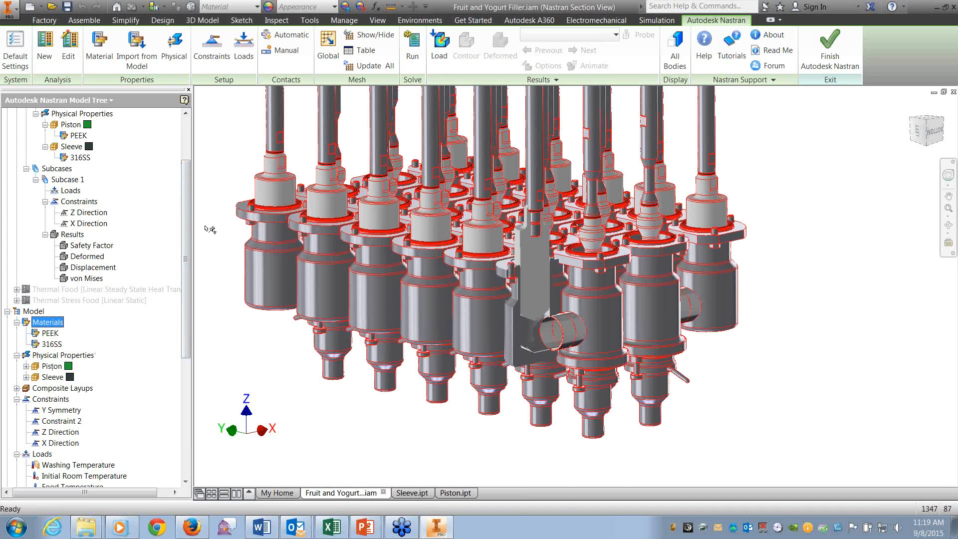
{"action": "scroll", "coordinate": [85, 199], "scroll_direction": "up", "scroll_amount": 3}
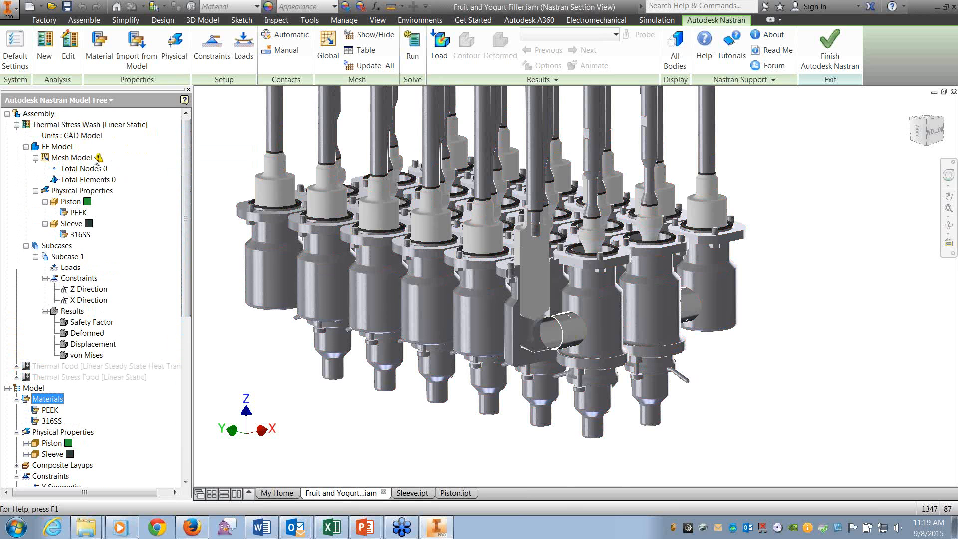
{"action": "mouse_move", "coordinate": [100, 158]}
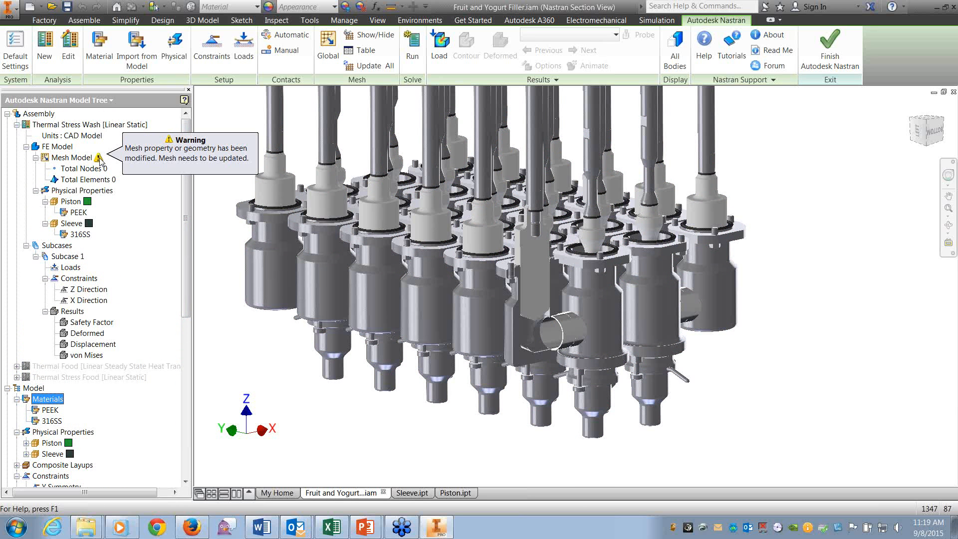
{"action": "left_click", "coordinate": [26, 444]}
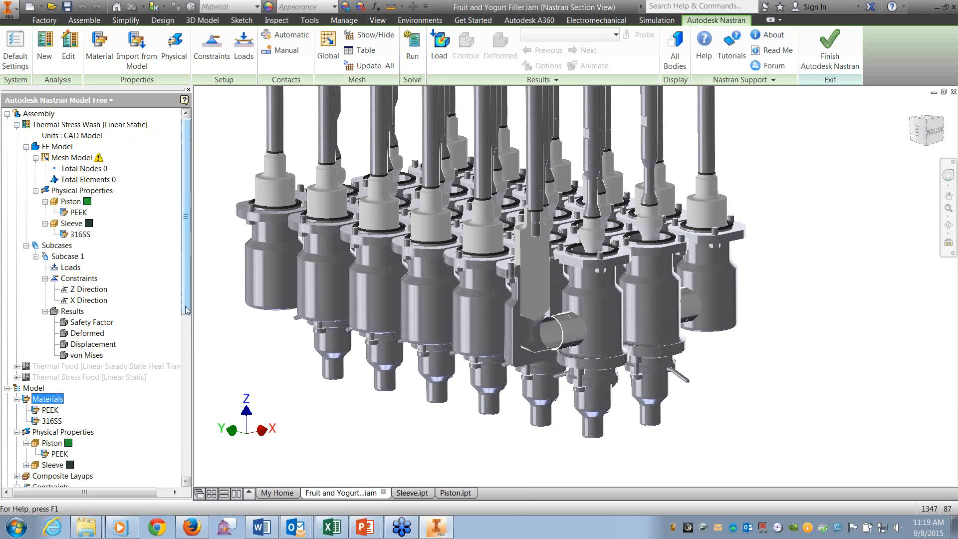
{"action": "scroll", "coordinate": [186, 310], "scroll_direction": "down", "scroll_amount": 3}
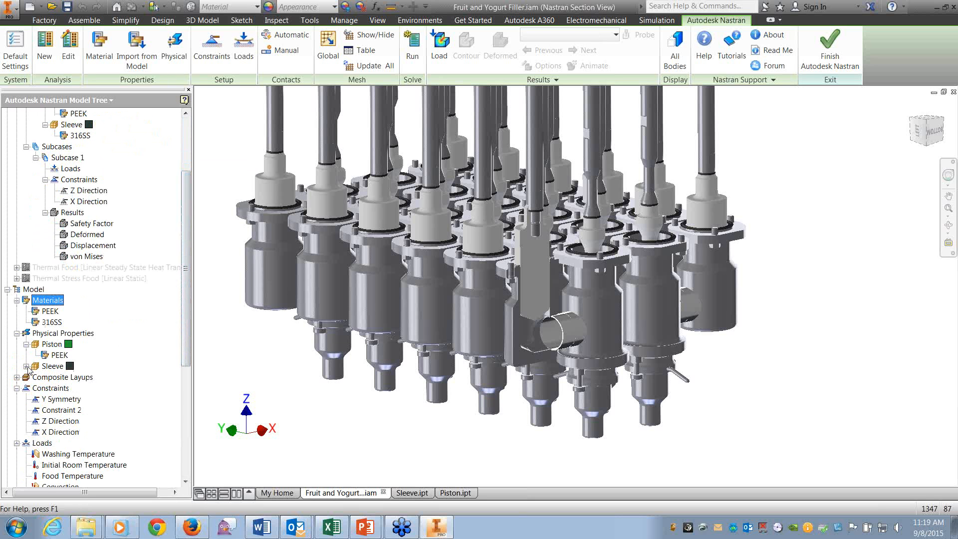
{"action": "left_click", "coordinate": [26, 366]}
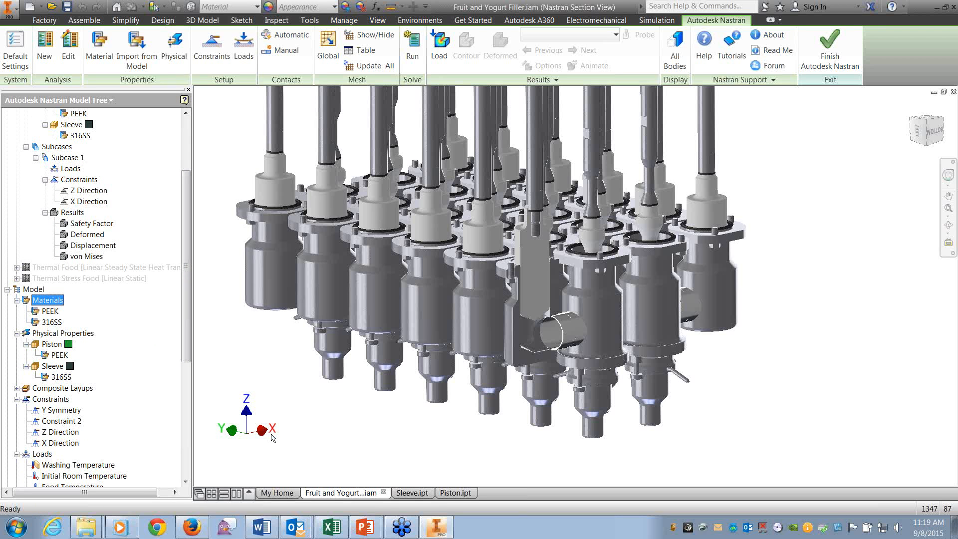
{"action": "scroll", "coordinate": [182, 160], "scroll_direction": "up", "scroll_amount": 2}
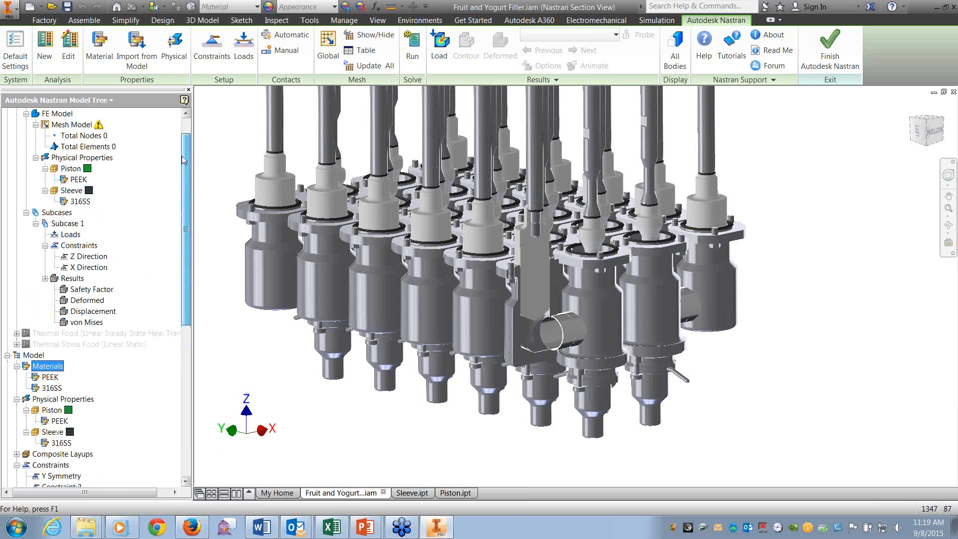
{"action": "scroll", "coordinate": [182, 159], "scroll_direction": "up", "scroll_amount": 1}
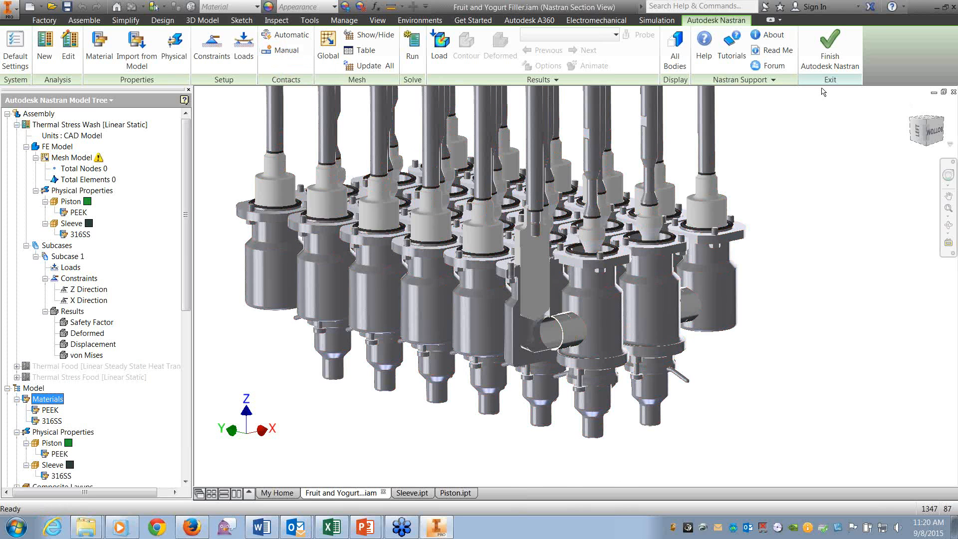
Finish the assembly's Nastran session and open the Sleeve.ipt part in Autodesk Nastran In-CAD
{"action": "left_click", "coordinate": [825, 51]}
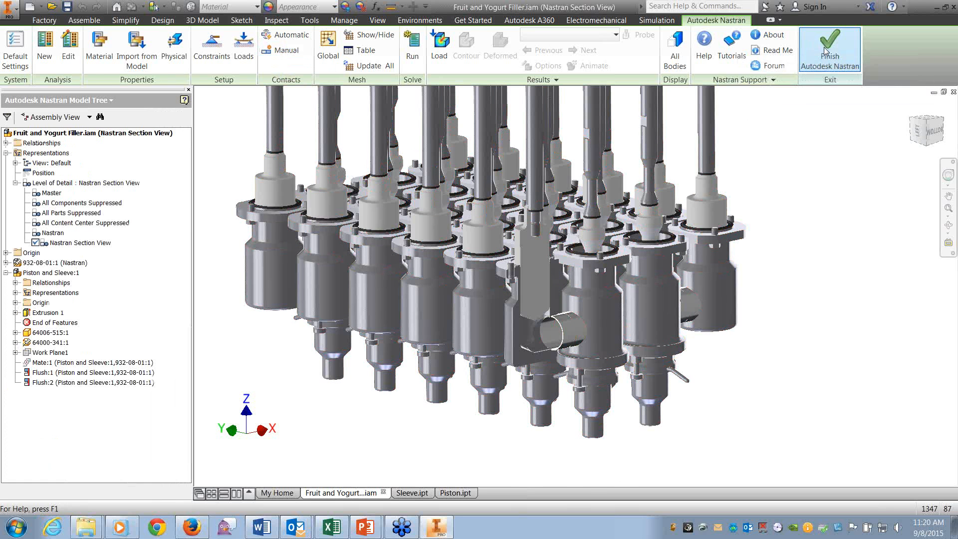
{"action": "left_click", "coordinate": [418, 496]}
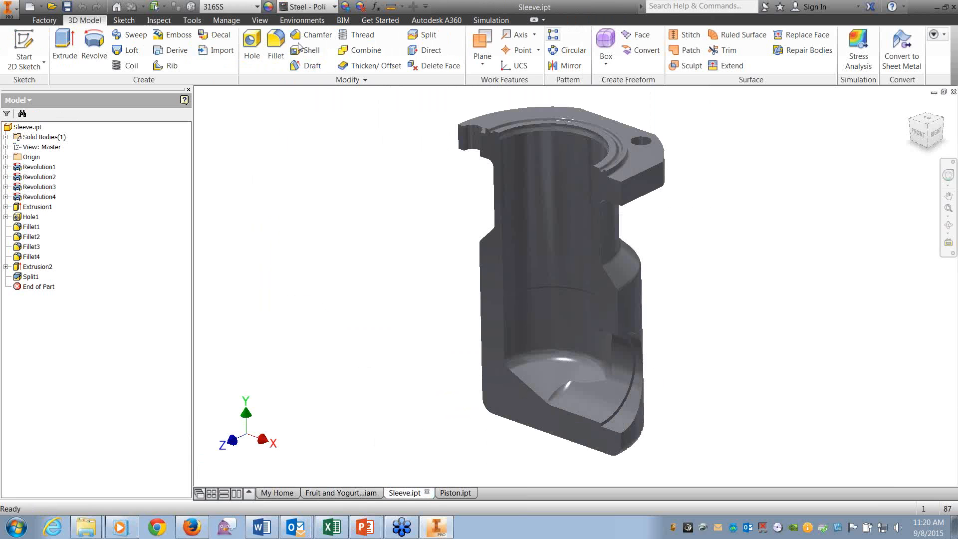
{"action": "left_click", "coordinate": [301, 22]}
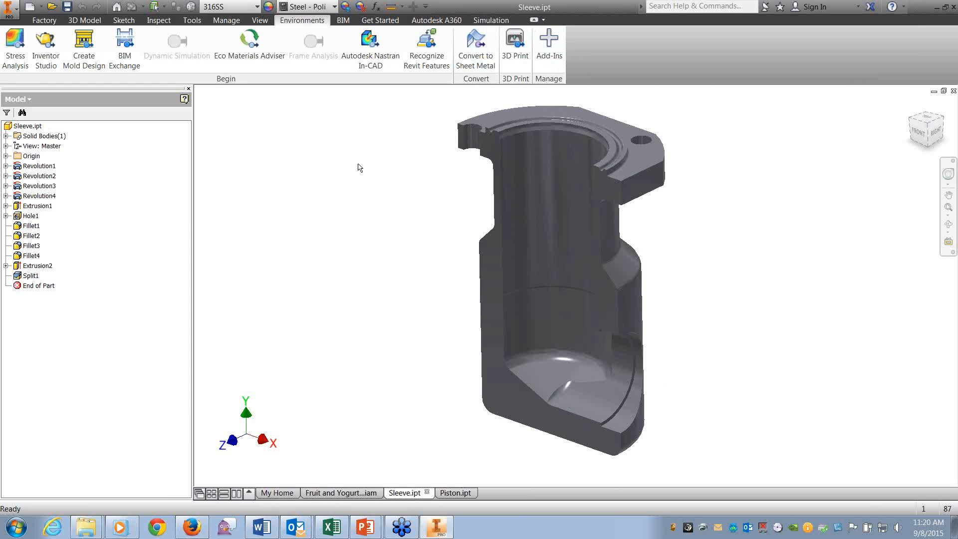
{"action": "left_click", "coordinate": [368, 50]}
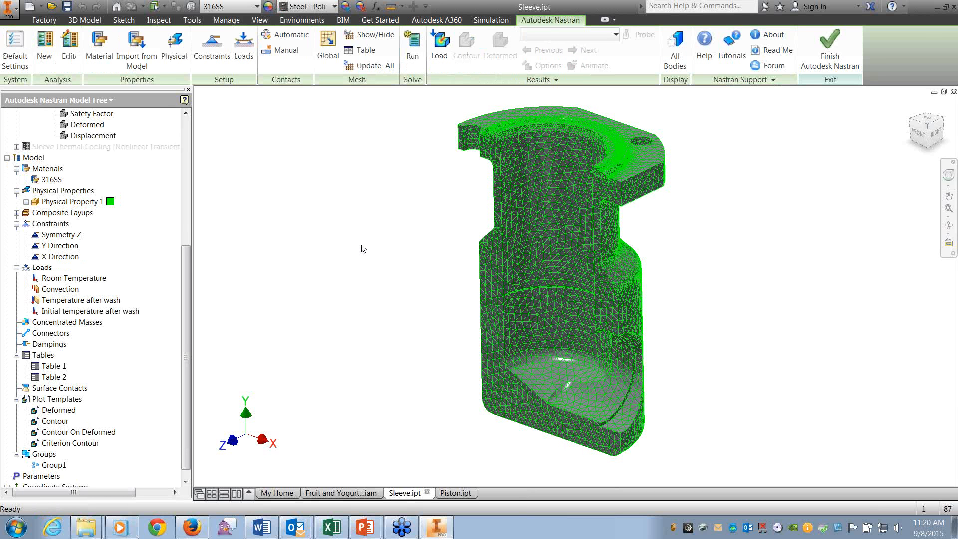
Open the sleeve's 316SS material definition and browse the Inventor Material Library without keeping any change
{"action": "left_click_drag", "start_coordinate": [188, 377], "coordinate": [341, 210]}
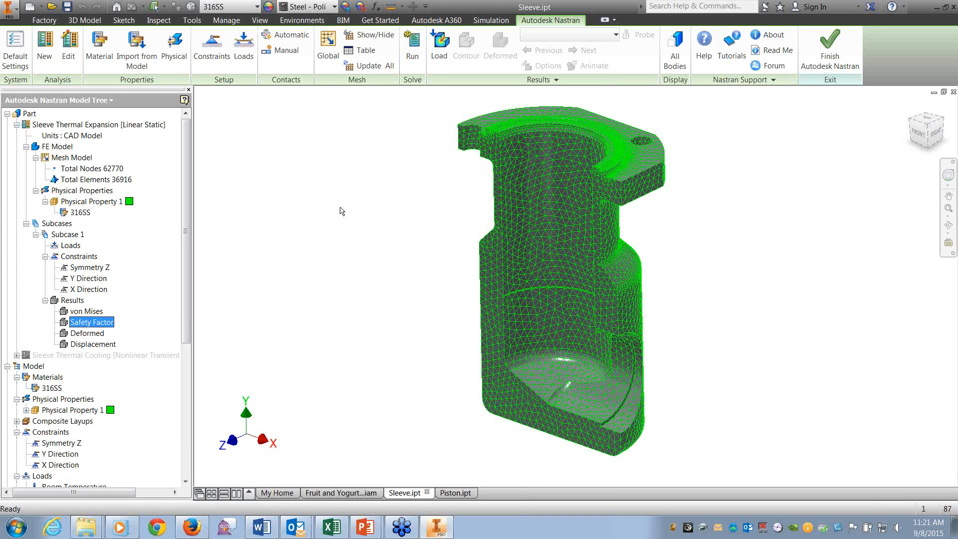
{"action": "left_click", "coordinate": [77, 216]}
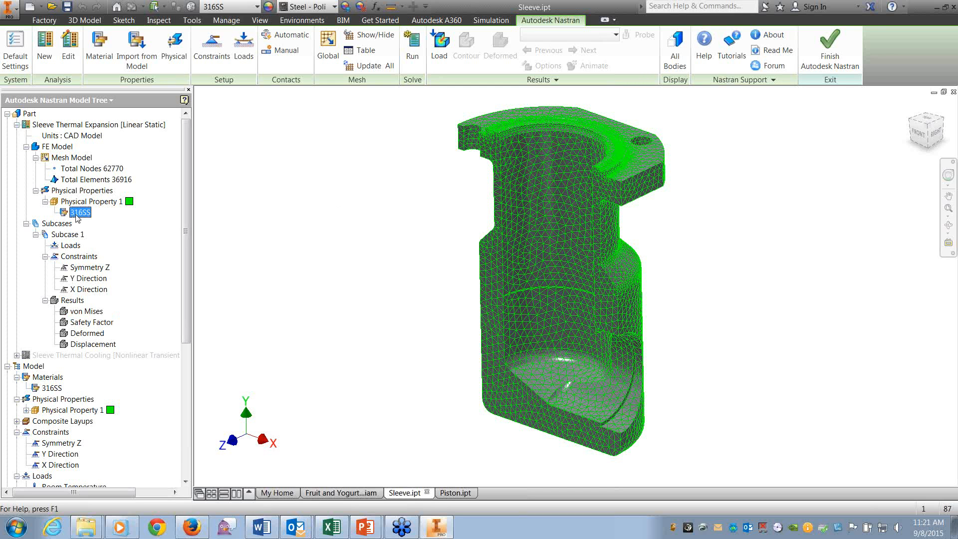
{"action": "right_click", "coordinate": [76, 216]}
{"action": "left_click", "coordinate": [105, 227]}
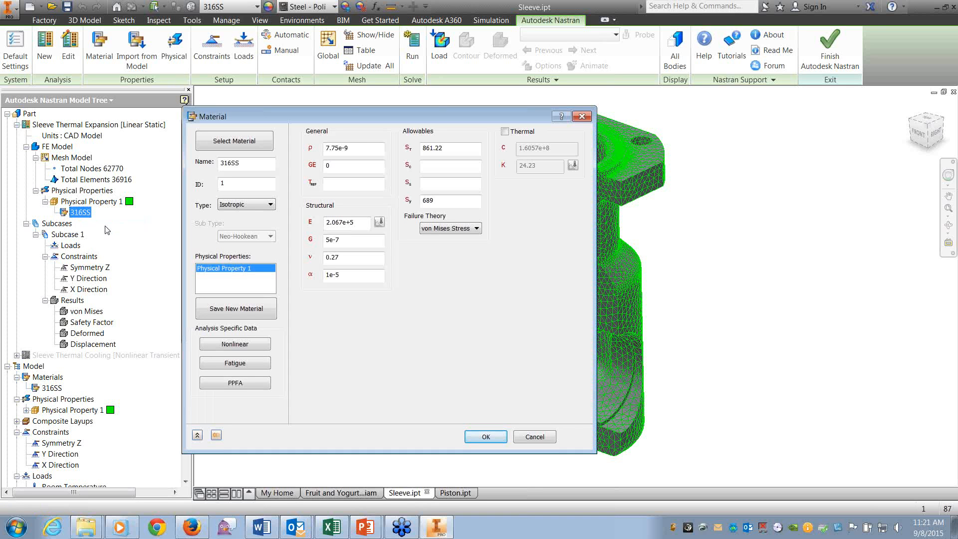
{"action": "left_click", "coordinate": [219, 141]}
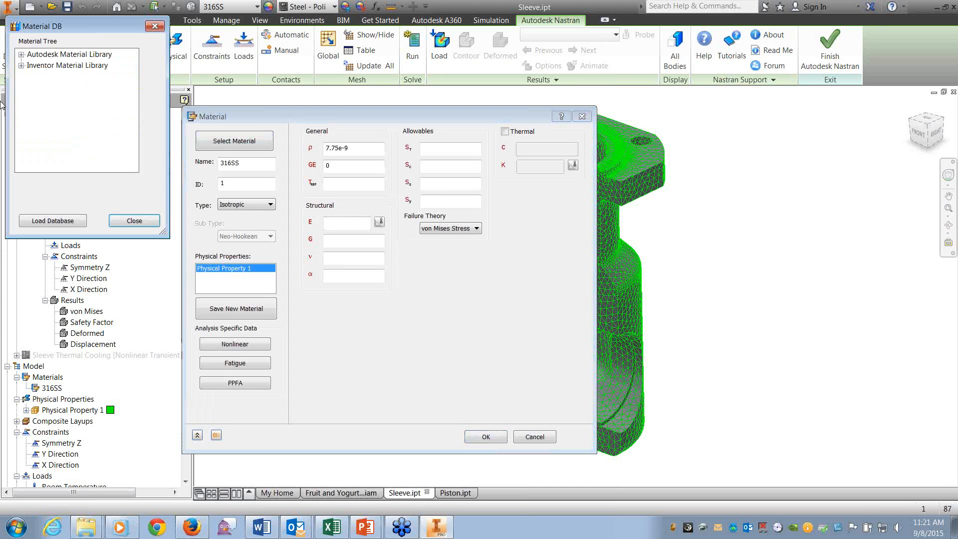
{"action": "left_click", "coordinate": [22, 69]}
{"action": "mouse_move", "coordinate": [136, 70]}
{"action": "left_mouse_down"}
{"action": "mouse_move", "coordinate": [138, 145]}
{"action": "mouse_move", "coordinate": [140, 61]}
{"action": "left_mouse_up"}
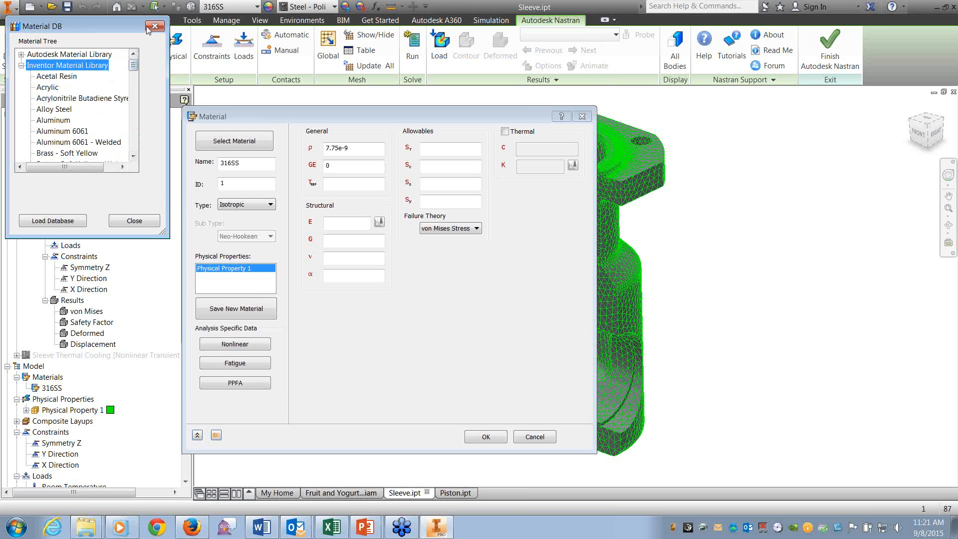
{"action": "left_click", "coordinate": [154, 26]}
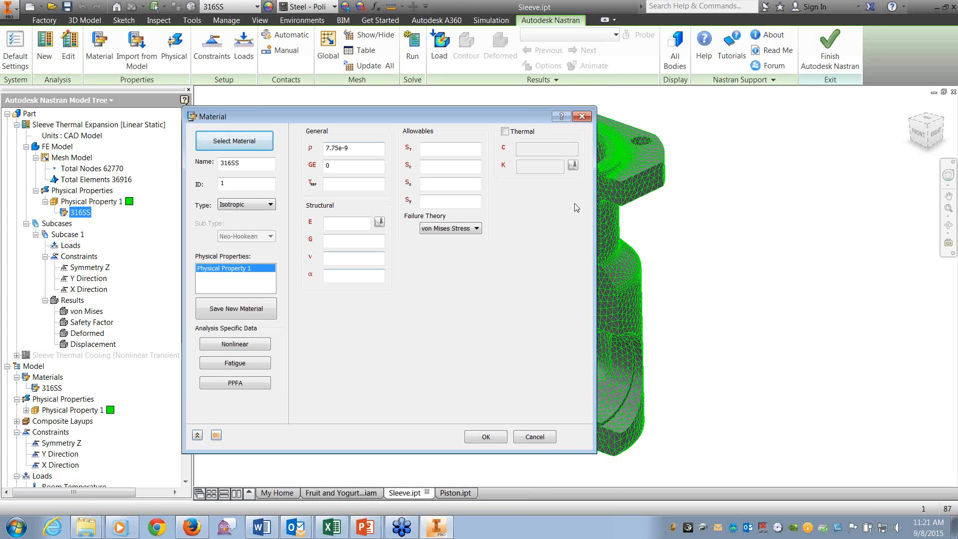
{"action": "left_click", "coordinate": [546, 440]}
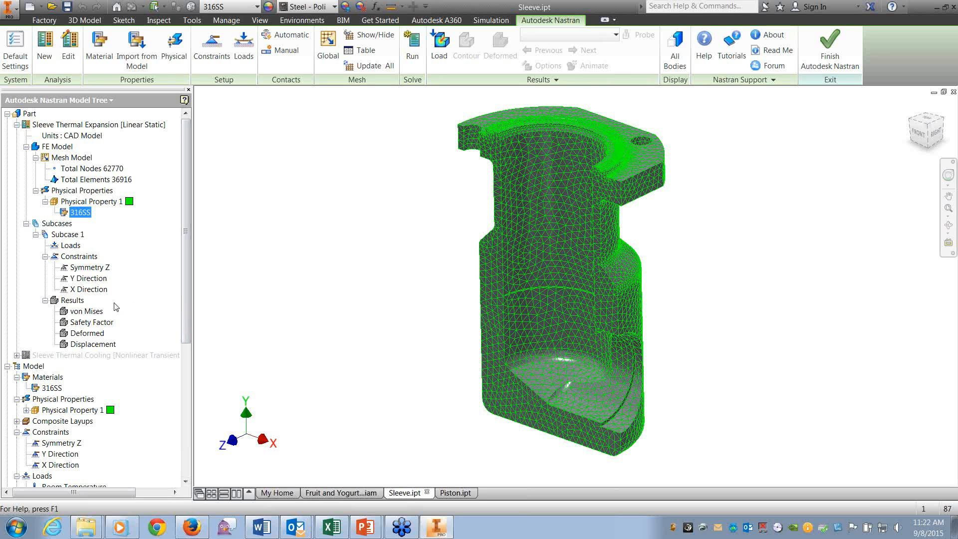
Try to add a structural constraint with all degrees of freedom fixed on the face of the sleeve's flange hole
{"action": "left_click", "coordinate": [56, 259]}
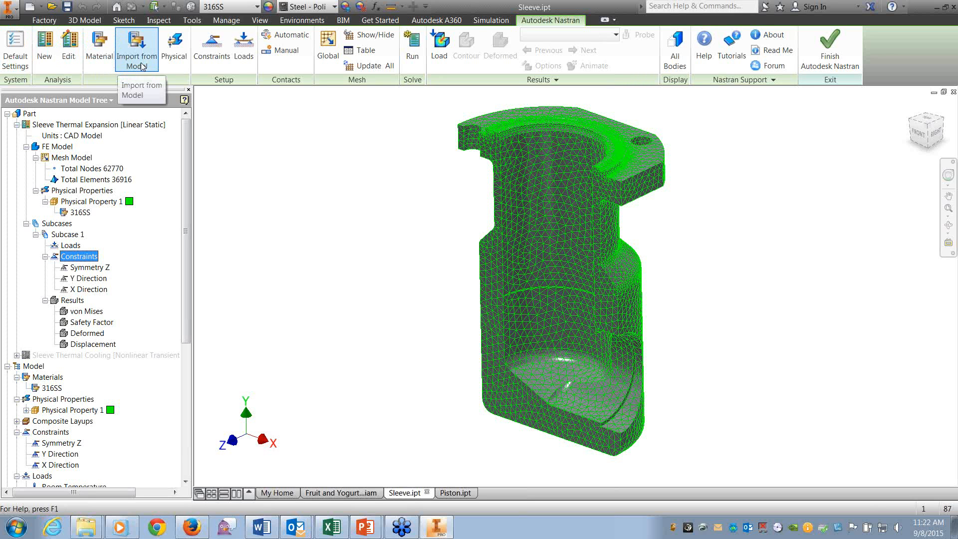
{"action": "left_click", "coordinate": [212, 50]}
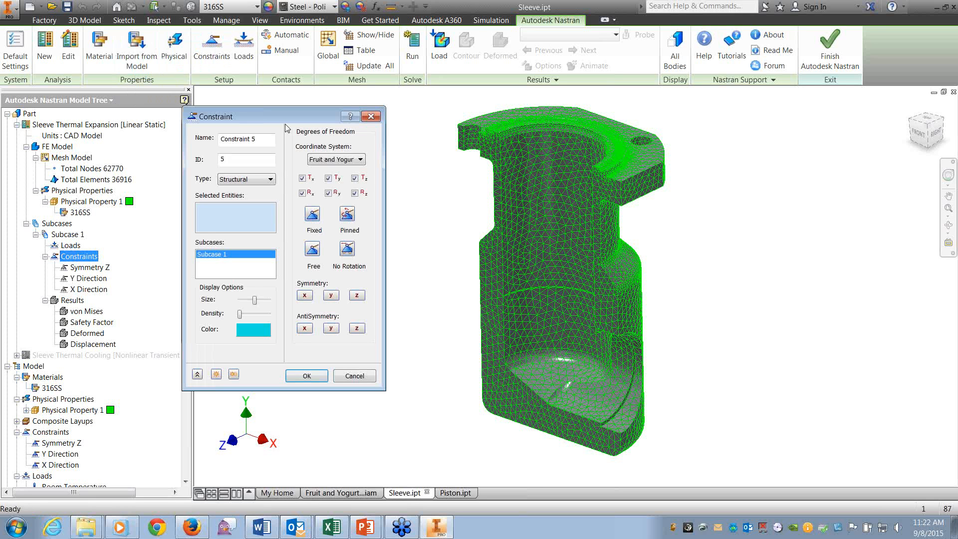
{"action": "left_click_drag", "start_coordinate": [283, 120], "coordinate": [229, 56]}
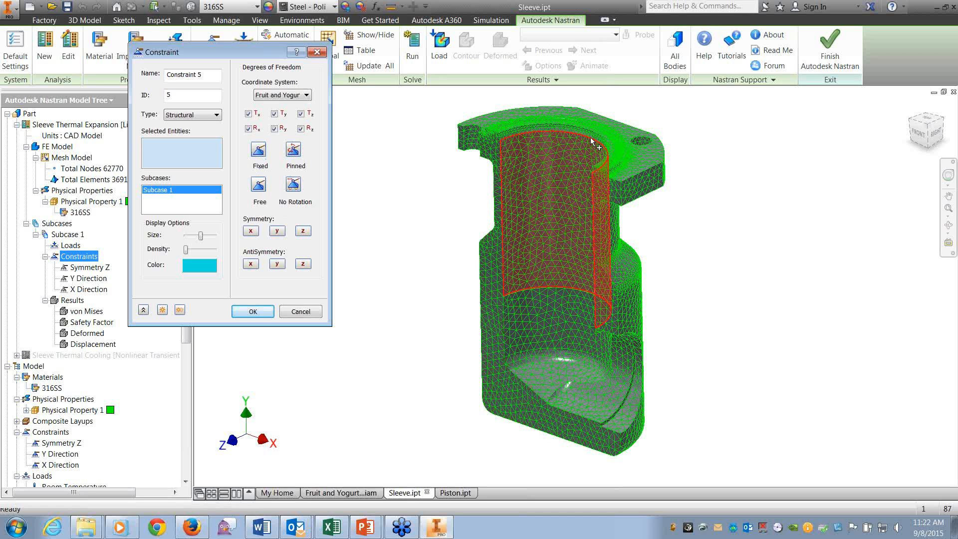
{"action": "left_click", "coordinate": [642, 144]}
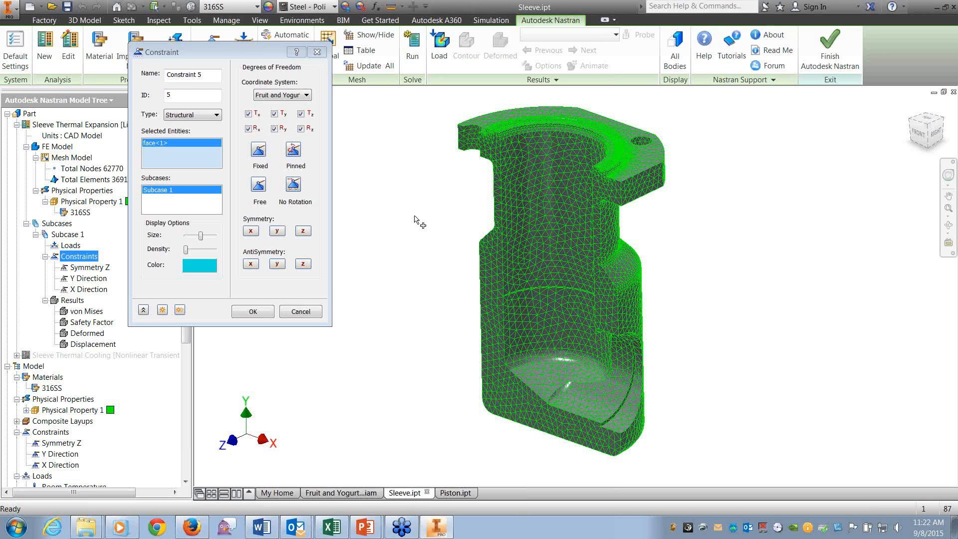
{"action": "left_click", "coordinate": [301, 311]}
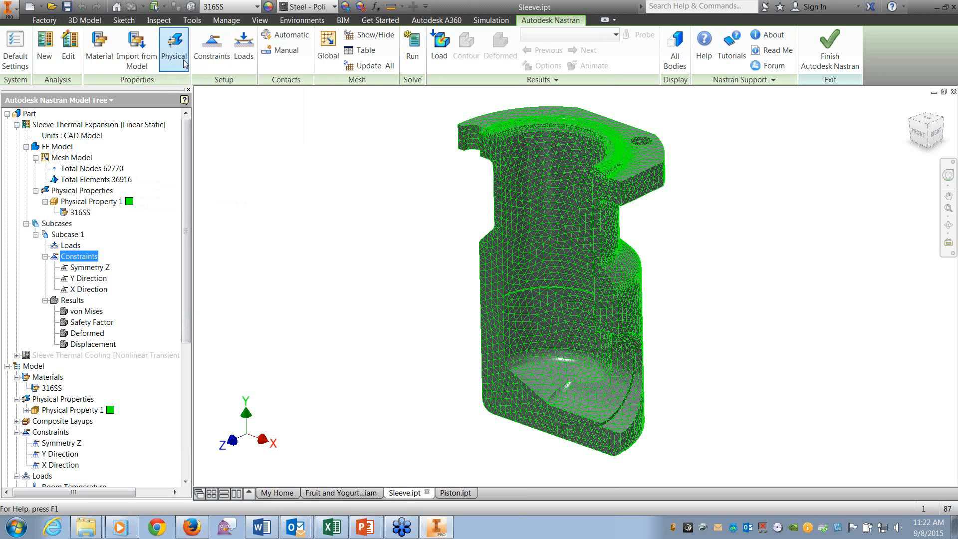
Try to add a Z symmetry structural constraint on the sleeve's cut face
{"action": "left_click", "coordinate": [212, 47]}
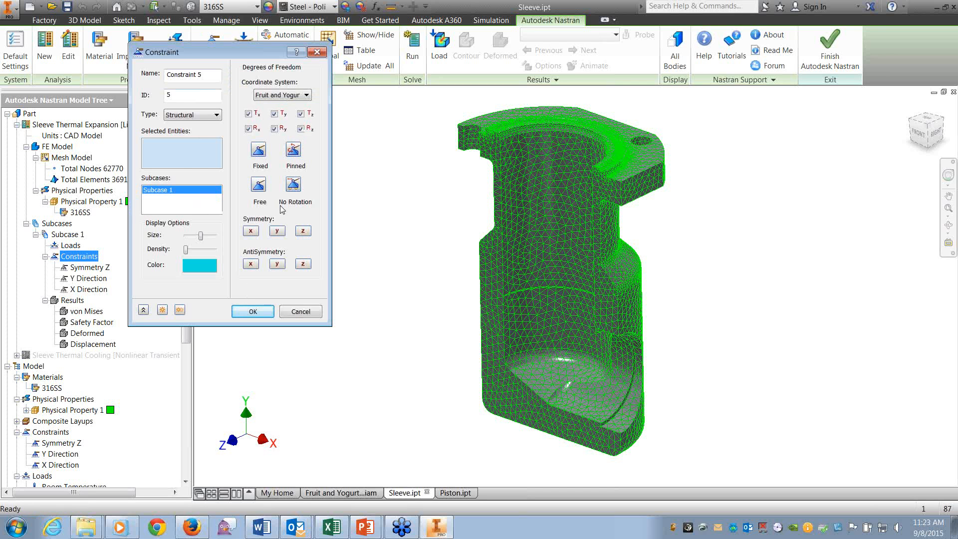
{"action": "left_click", "coordinate": [303, 232]}
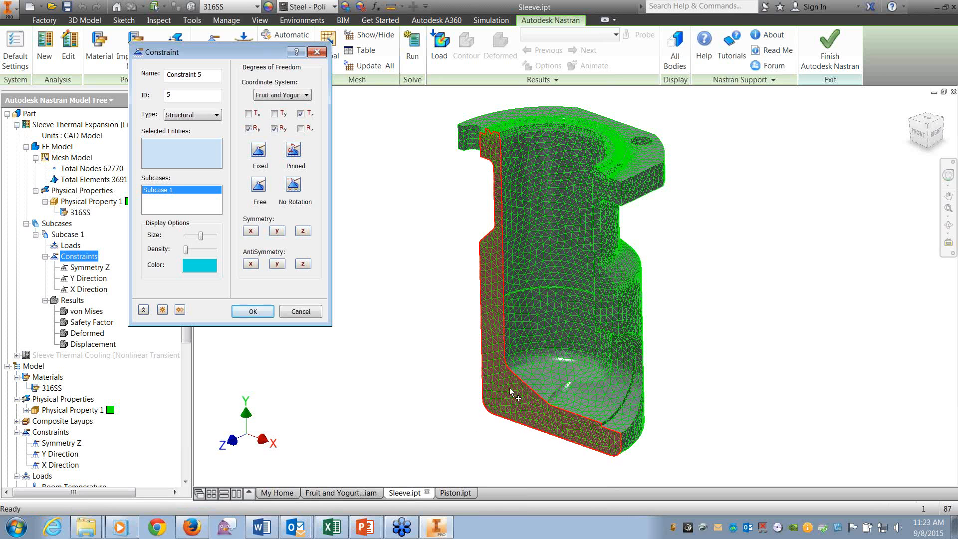
{"action": "left_click", "coordinate": [485, 402]}
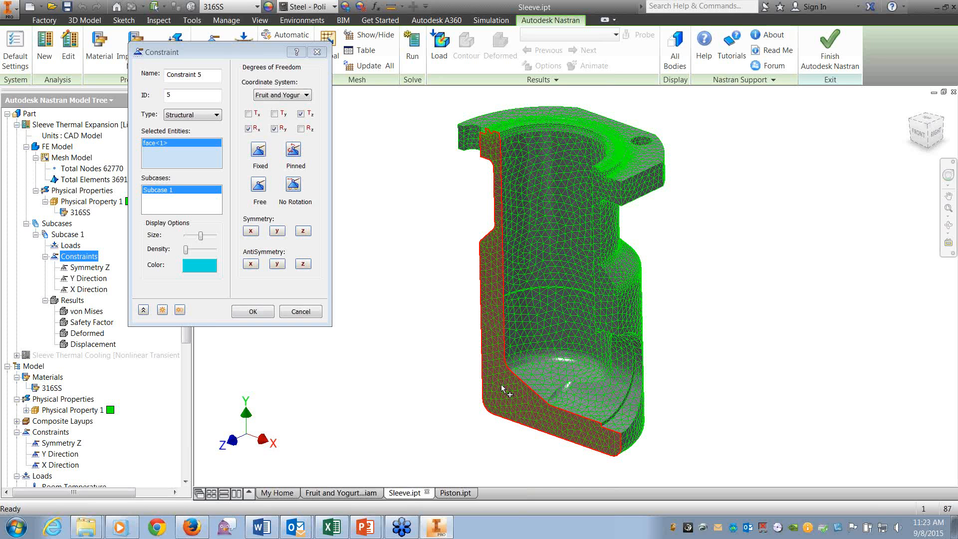
{"action": "middle_click_drag", "start_coordinate": [448, 261], "coordinate": [387, 289], "text": "shift"}
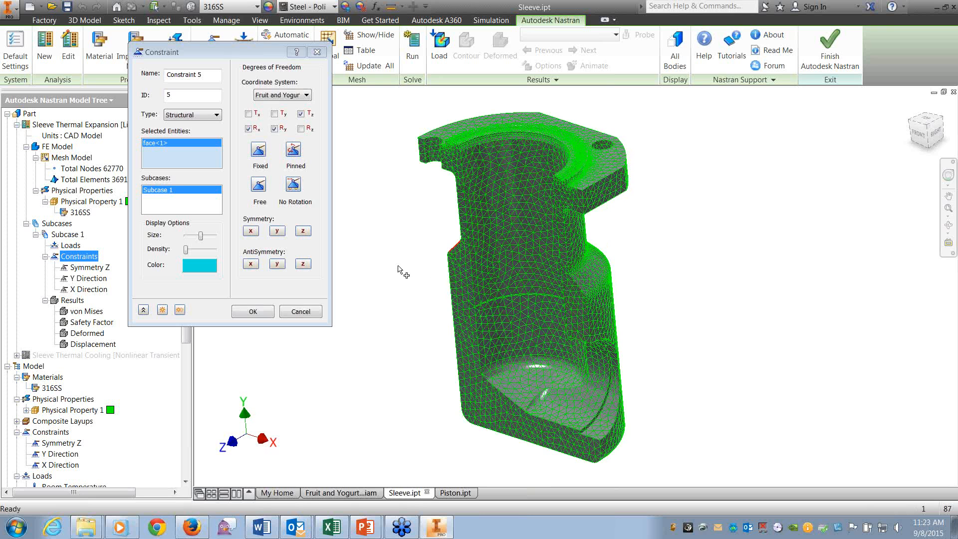
{"action": "middle_click_drag", "start_coordinate": [354, 260], "coordinate": [353, 237], "text": "shift"}
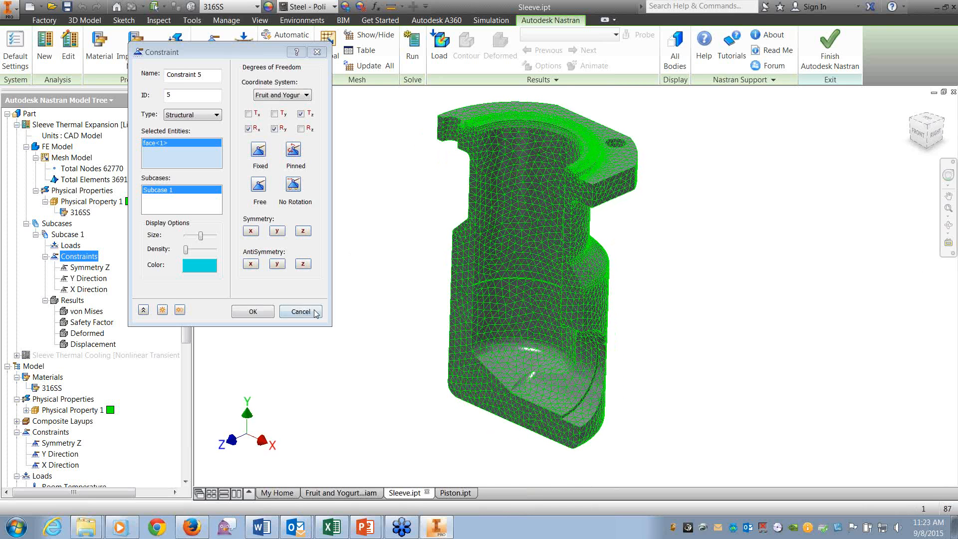
{"action": "left_click", "coordinate": [315, 312]}
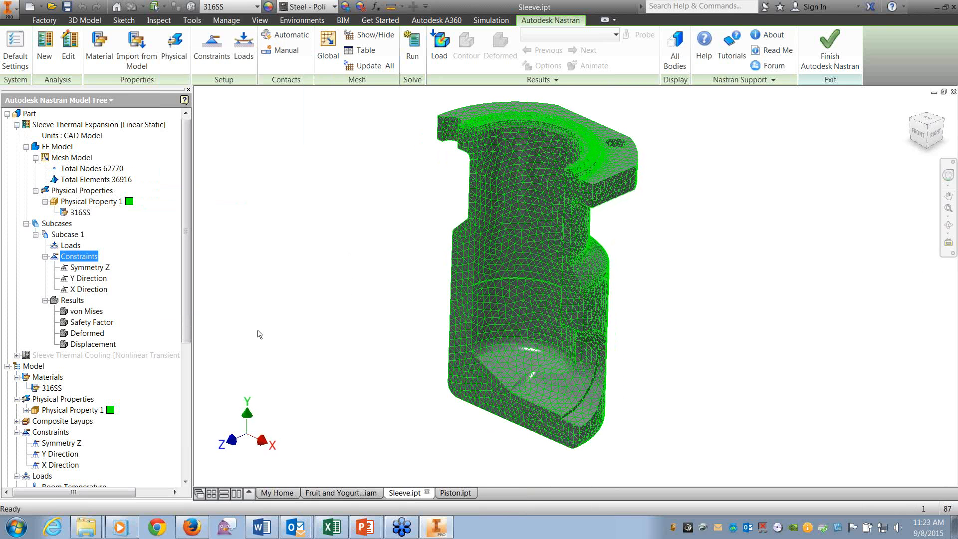
Highlight the Symmetry Z constraint on the sleeve's cut faces and examine the mesh around the flange
{"action": "left_click", "coordinate": [71, 268]}
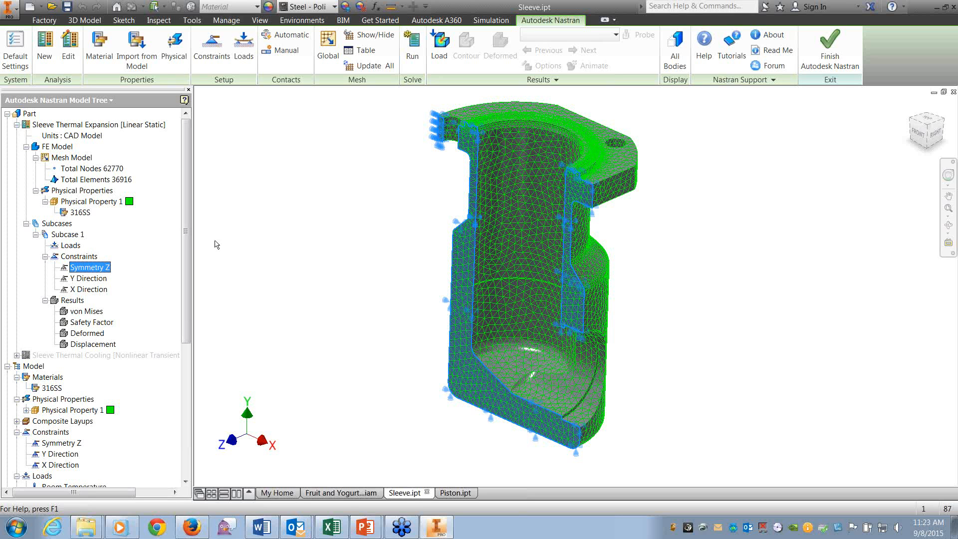
{"action": "left_click", "coordinate": [295, 146]}
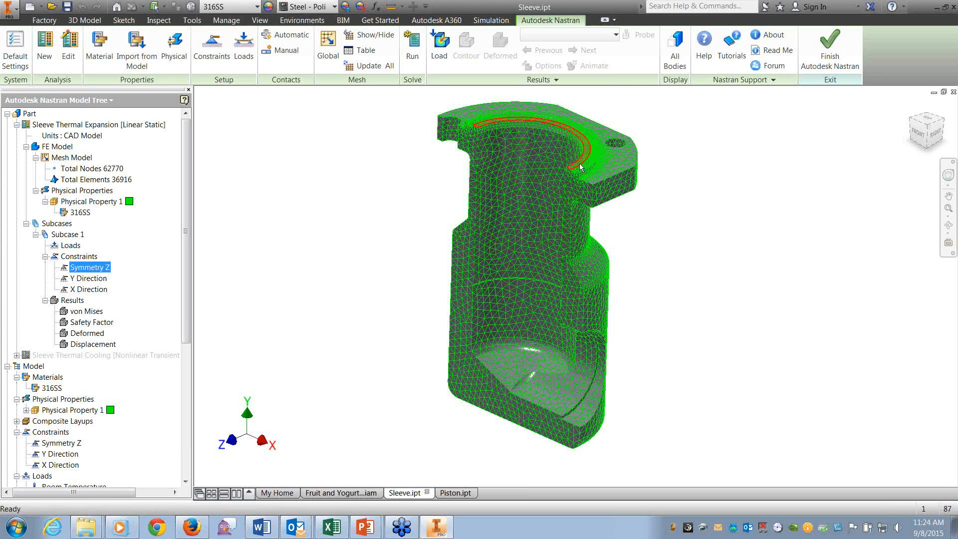
{"action": "scroll", "coordinate": [584, 169], "scroll_direction": "down", "scroll_amount": 5}
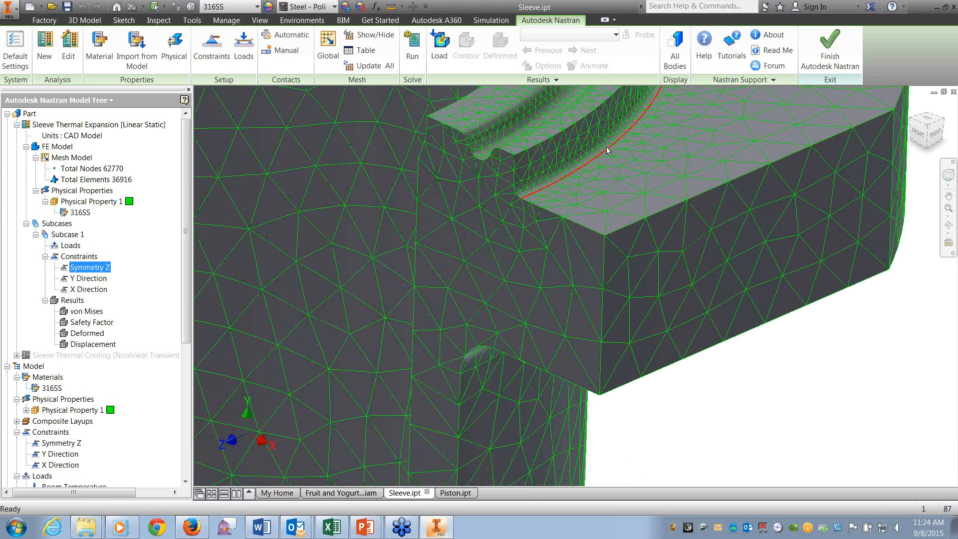
{"action": "scroll", "coordinate": [606, 146], "scroll_direction": "up", "scroll_amount": 8}
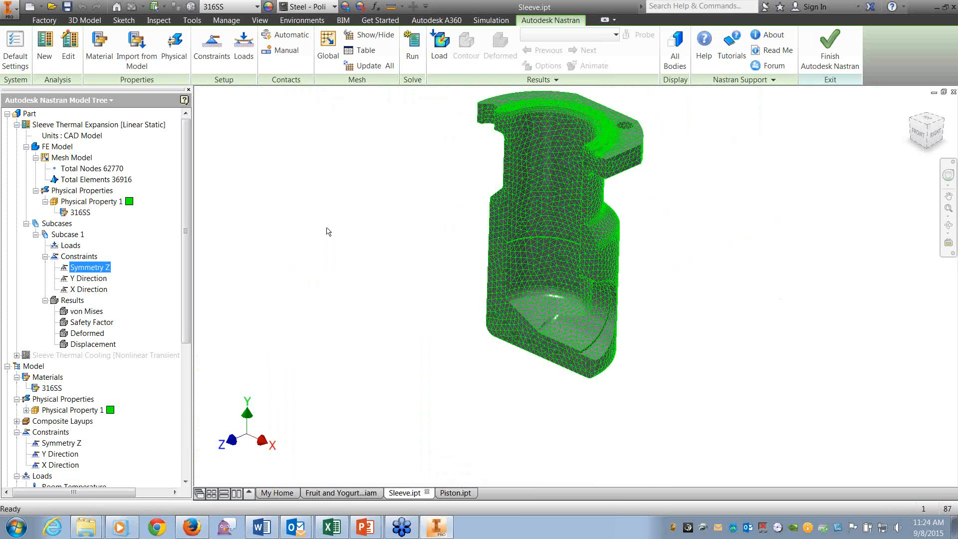
{"action": "scroll", "coordinate": [331, 227], "scroll_direction": "down", "scroll_amount": 2}
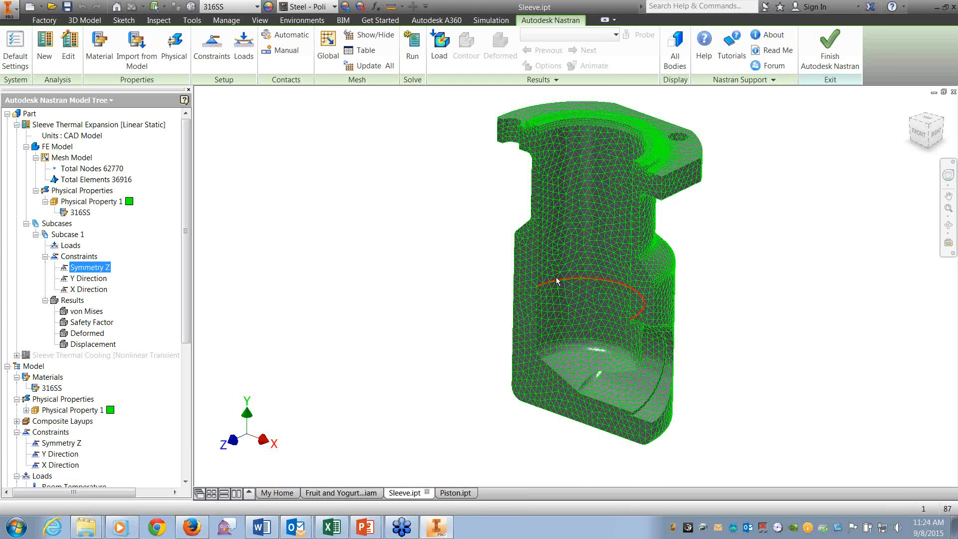
{"action": "left_click", "coordinate": [411, 54]}
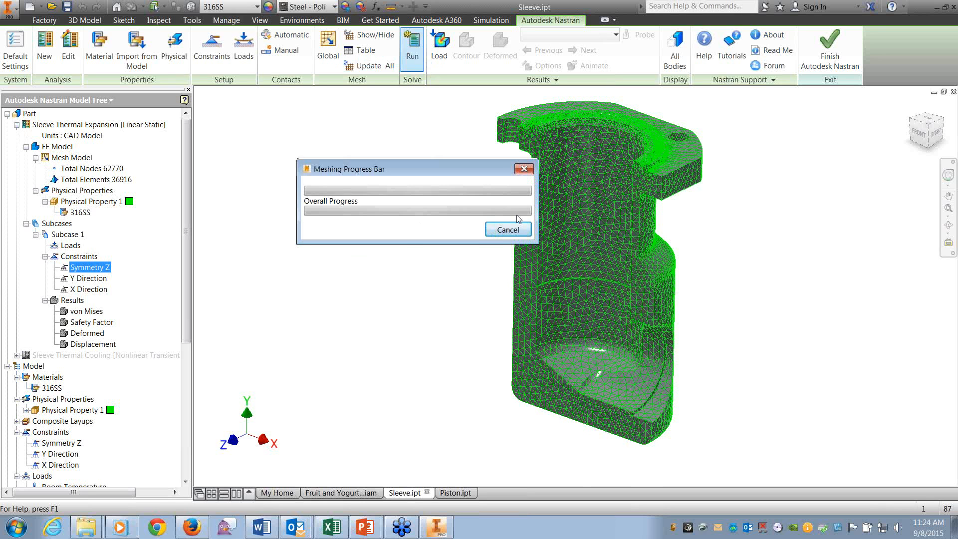
{"action": "left_click", "coordinate": [510, 230]}
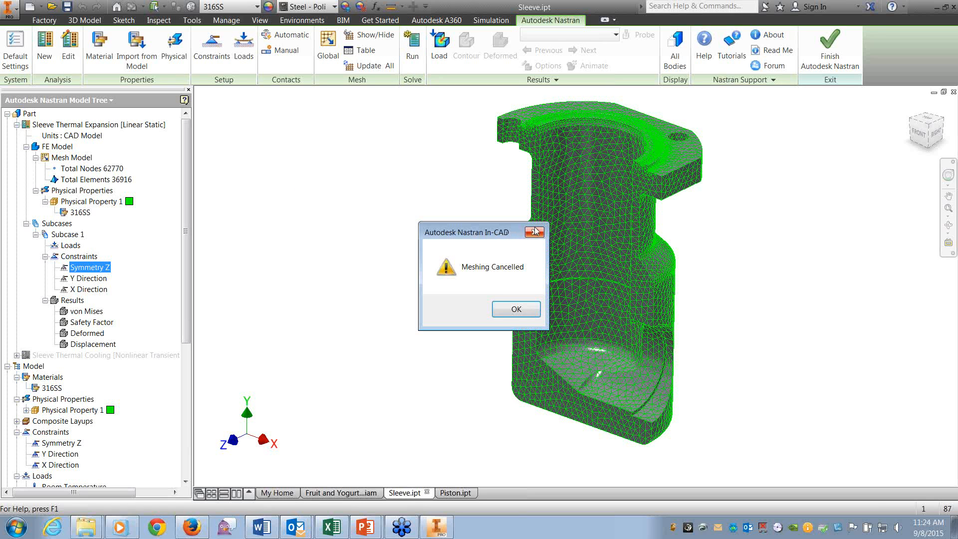
{"action": "left_click", "coordinate": [536, 229]}
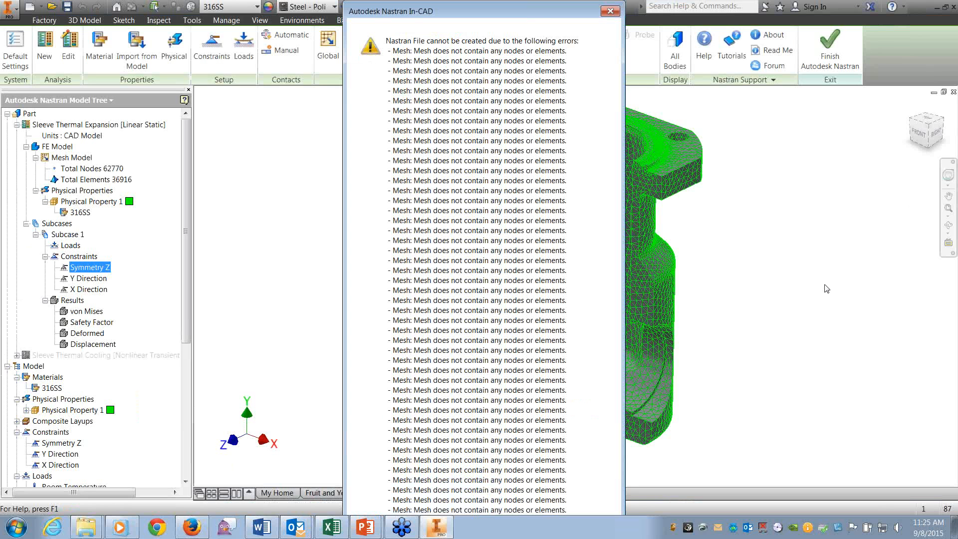
{"action": "key", "text": "Return"}
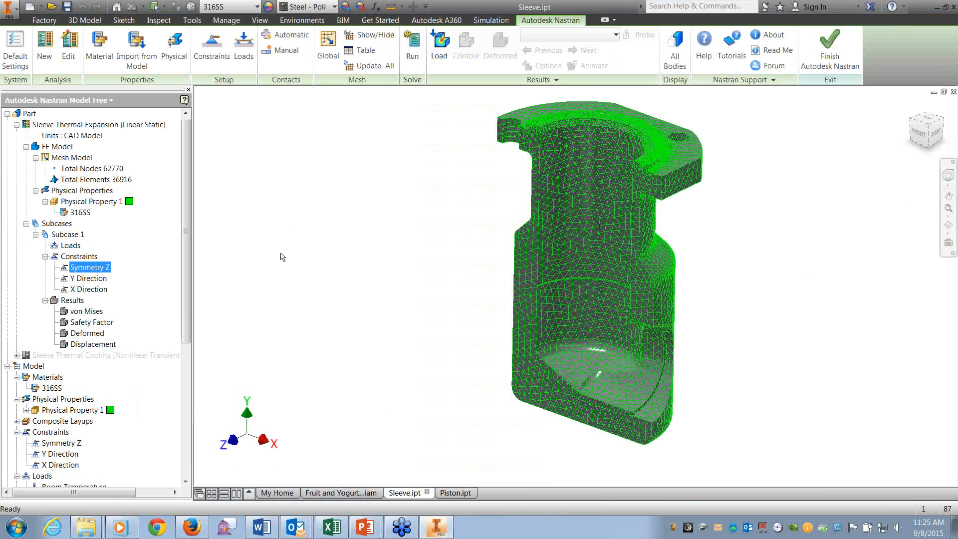
Try to add an initial condition temperature load of 294 K to Subcase 1
{"action": "left_click", "coordinate": [244, 58]}
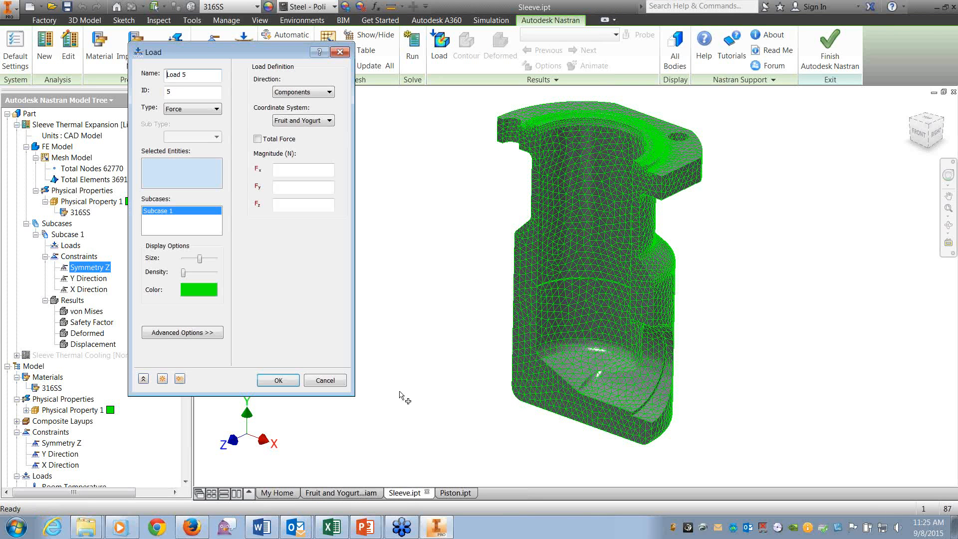
{"action": "left_click", "coordinate": [216, 109]}
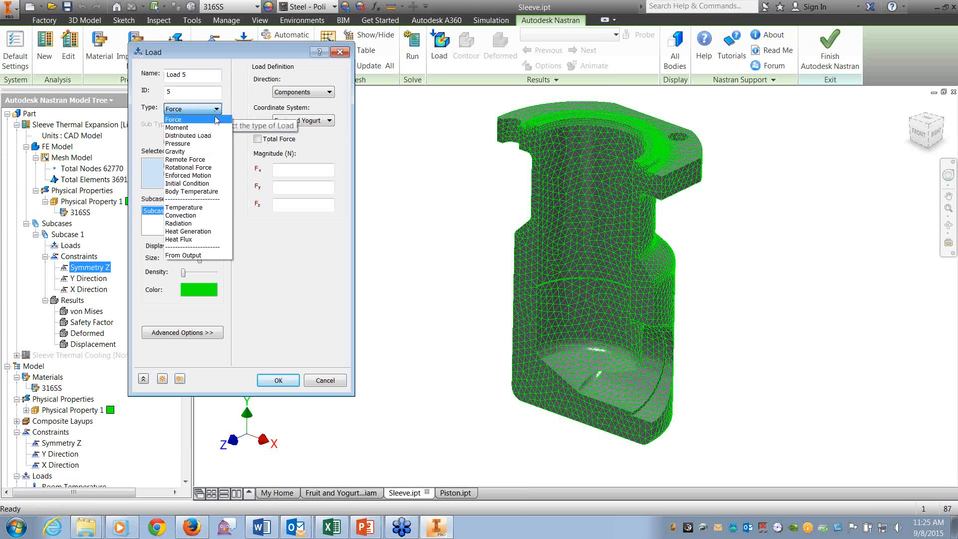
{"action": "left_click", "coordinate": [214, 183]}
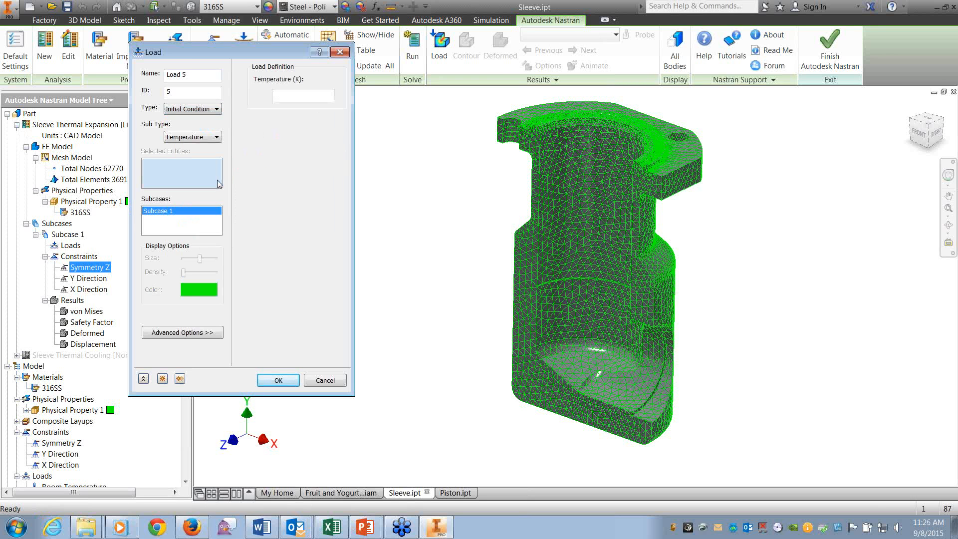
{"action": "left_click", "coordinate": [293, 98]}
{"action": "type", "text": "294"}
{"action": "key", "text": "Return"}
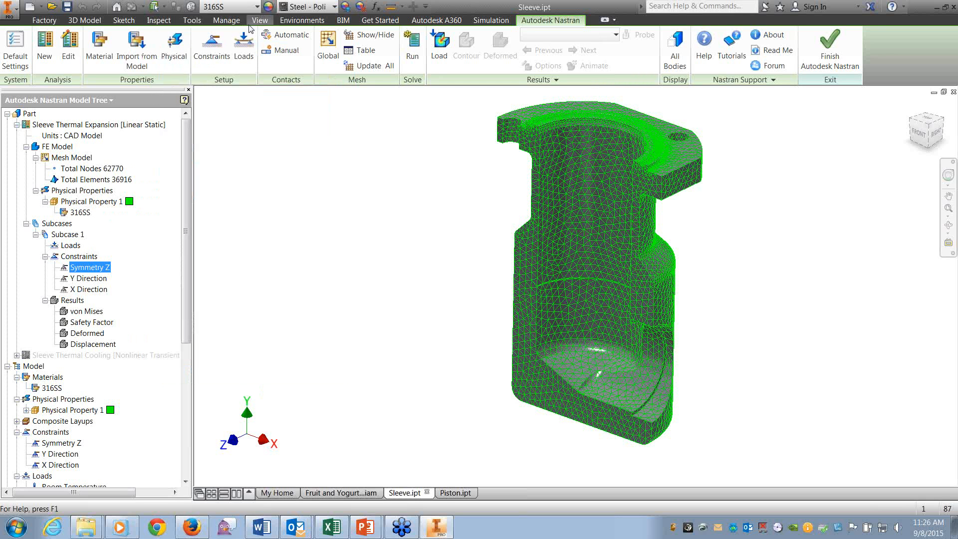
Try to add a body temperature load of 350 K to Subcase 1
{"action": "left_click", "coordinate": [244, 46]}
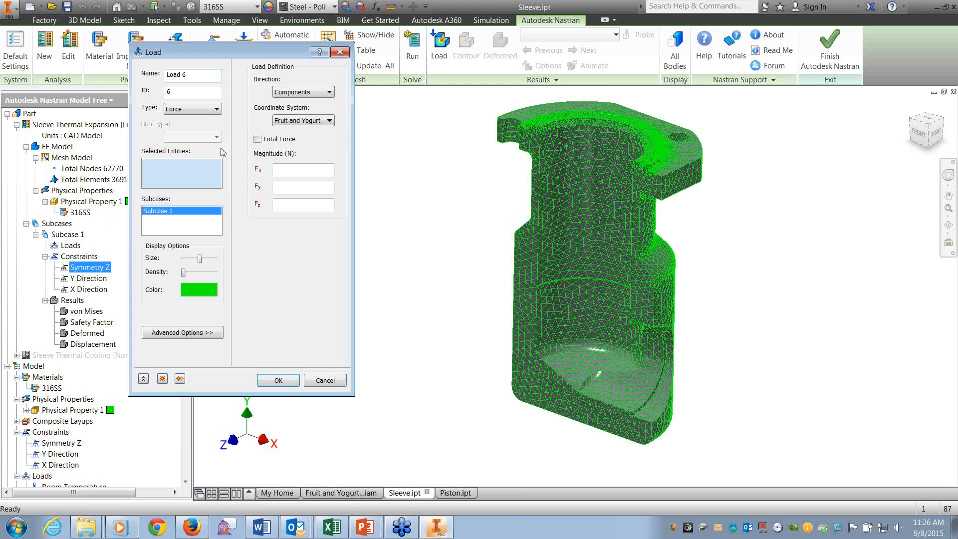
{"action": "left_click", "coordinate": [205, 108]}
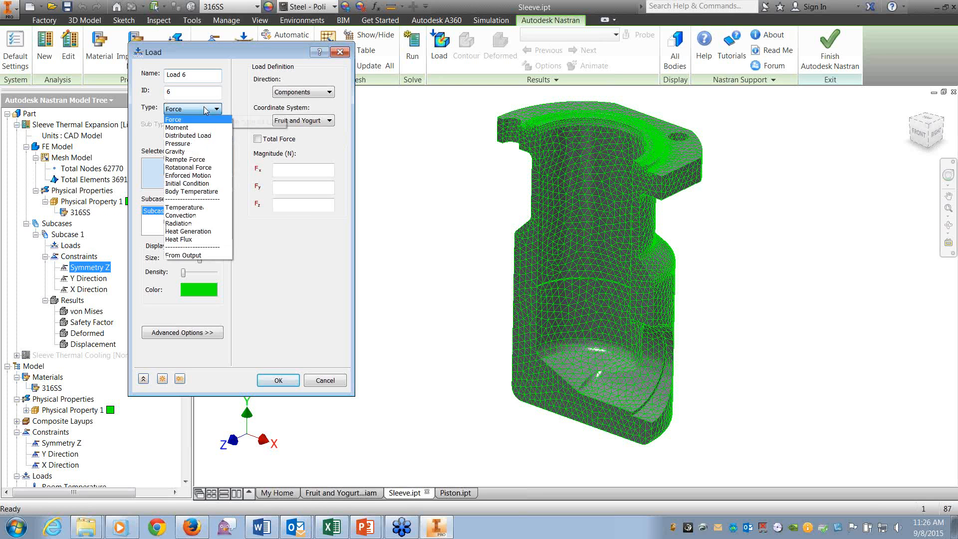
{"action": "left_click", "coordinate": [212, 192]}
{"action": "left_click", "coordinate": [313, 94]}
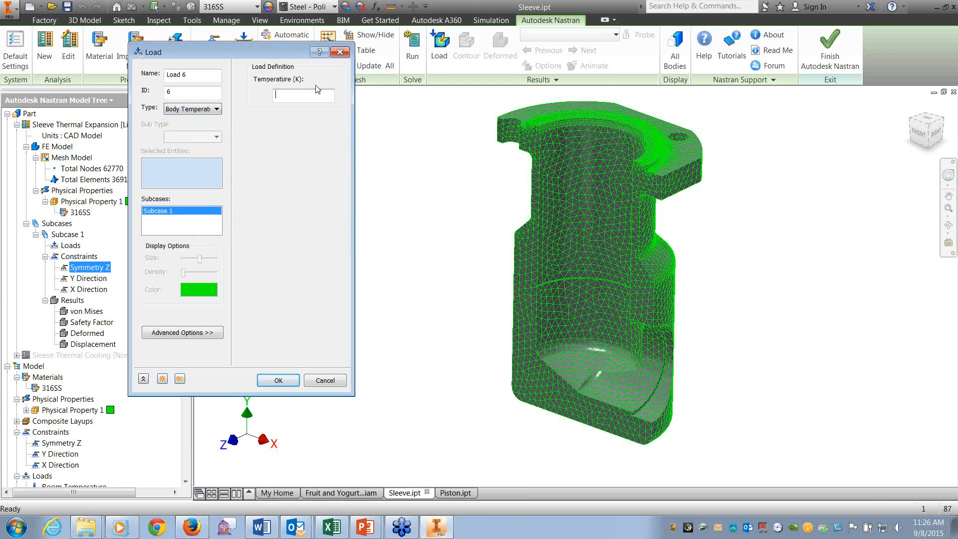
{"action": "type", "text": "350"}
{"action": "left_click", "coordinate": [278, 381]}
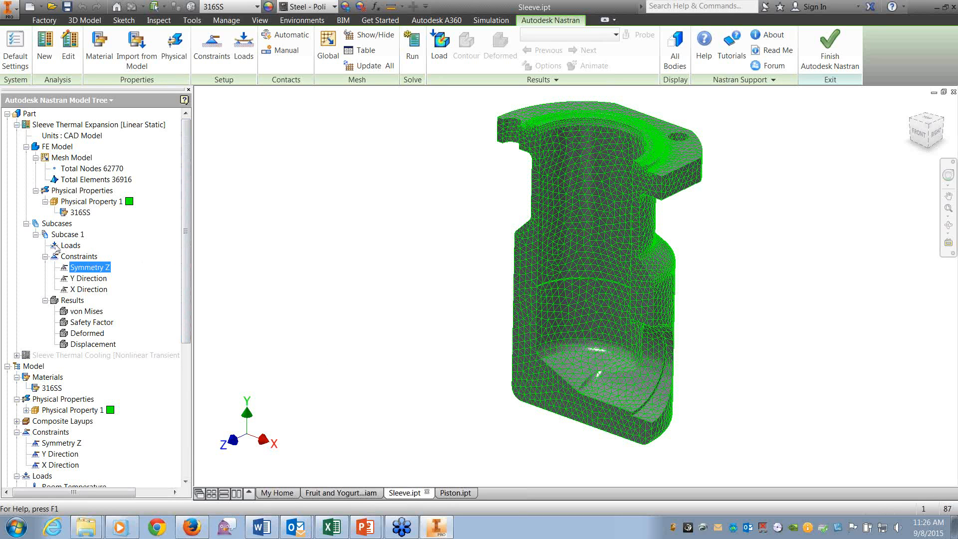
Create an initial condition temperature load of 294 K from the Loads branch of Subcase 1
{"action": "left_click", "coordinate": [56, 247]}
{"action": "right_click", "coordinate": [55, 247]}
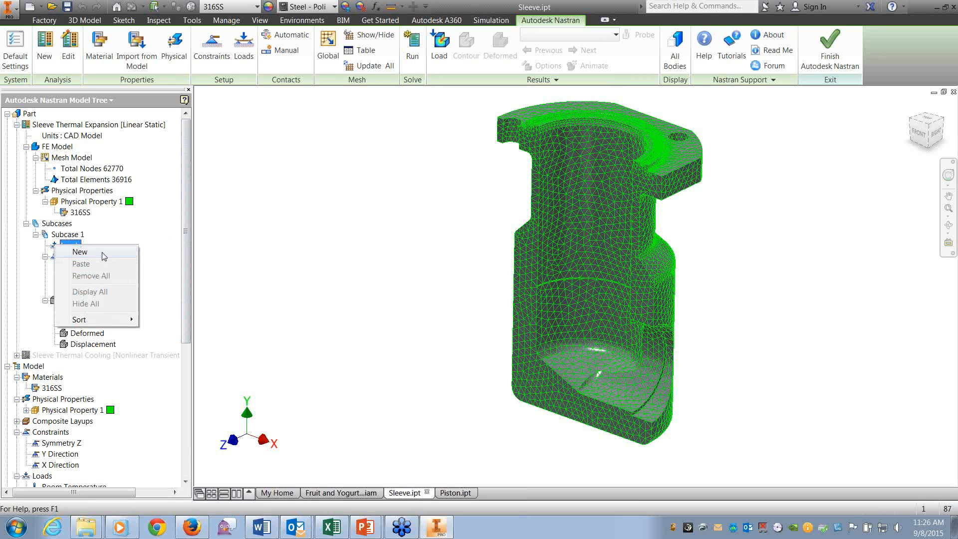
{"action": "left_click", "coordinate": [183, 275]}
{"action": "left_click_drag", "start_coordinate": [182, 275], "coordinate": [188, 316]}
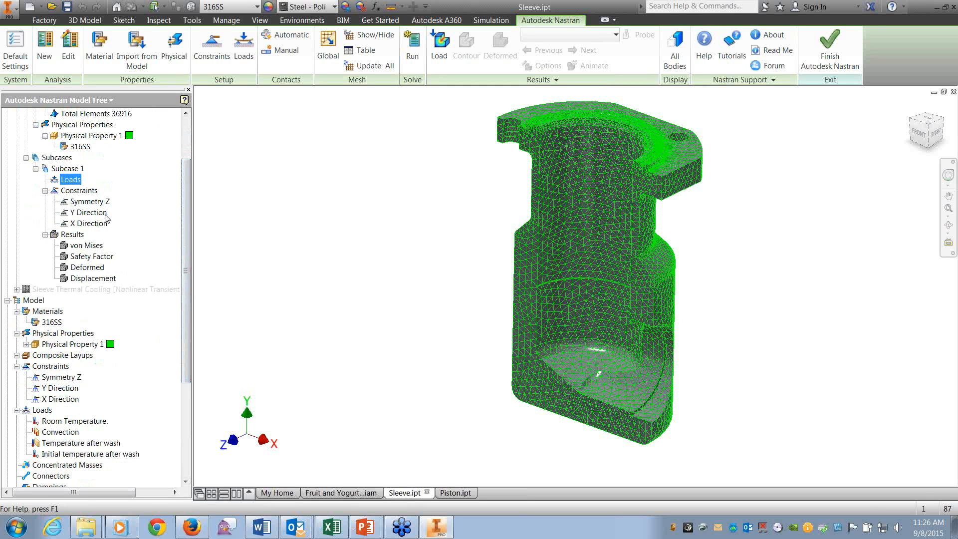
{"action": "right_click", "coordinate": [58, 181]}
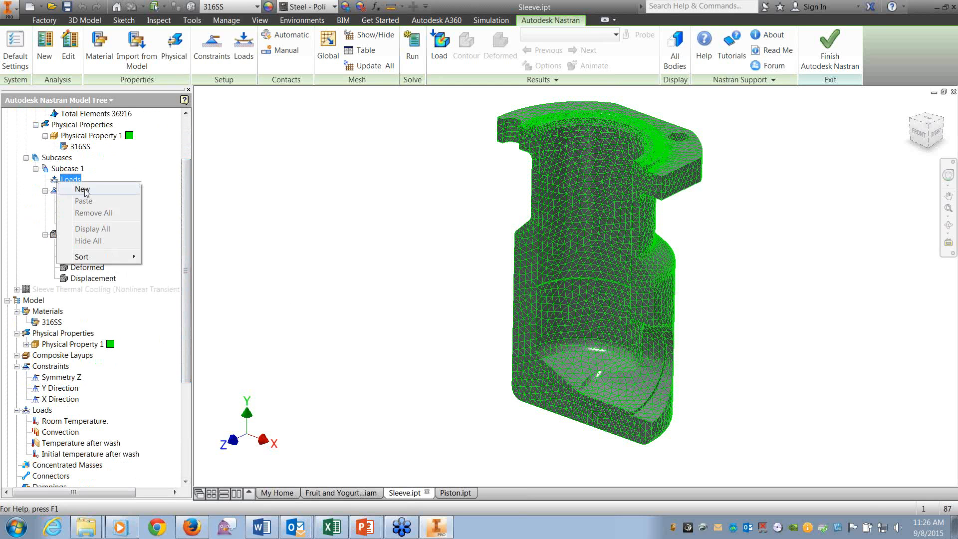
{"action": "left_click", "coordinate": [82, 190]}
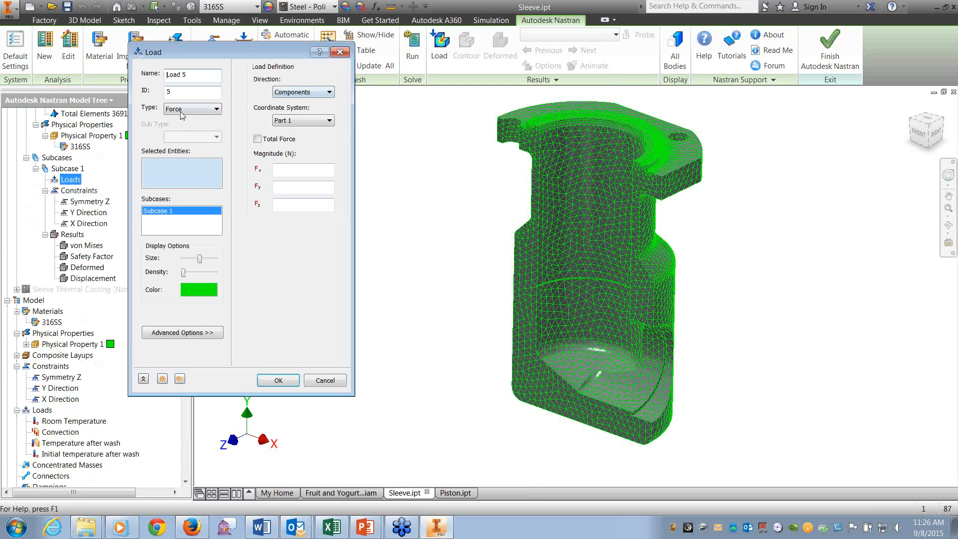
{"action": "left_click", "coordinate": [181, 111]}
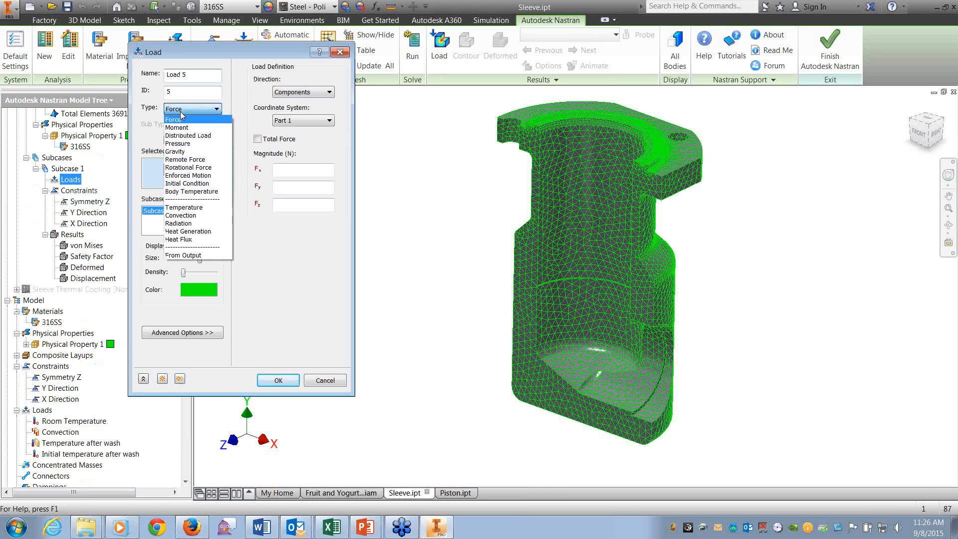
{"action": "left_click", "coordinate": [216, 184]}
{"action": "left_click", "coordinate": [312, 96]}
{"action": "type", "text": "294"}
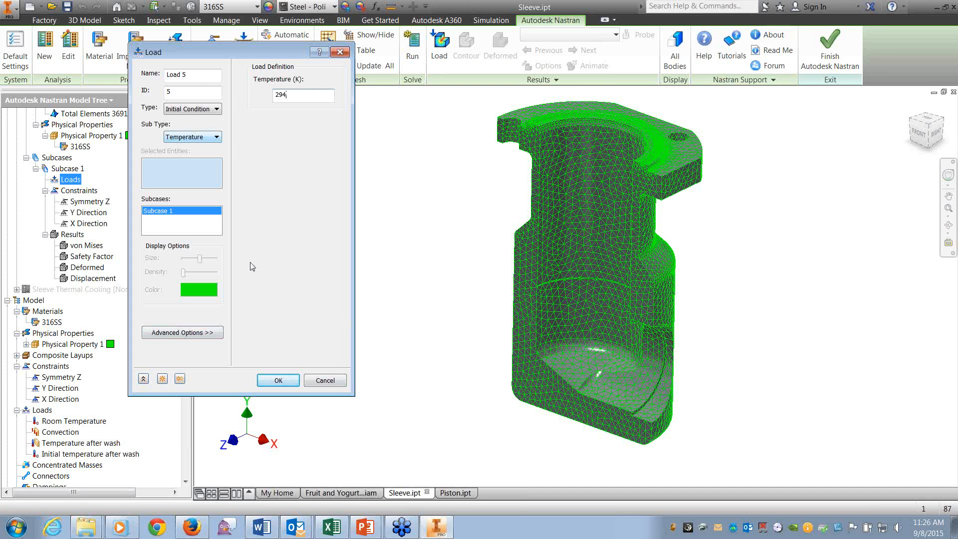
{"action": "left_click", "coordinate": [278, 380]}
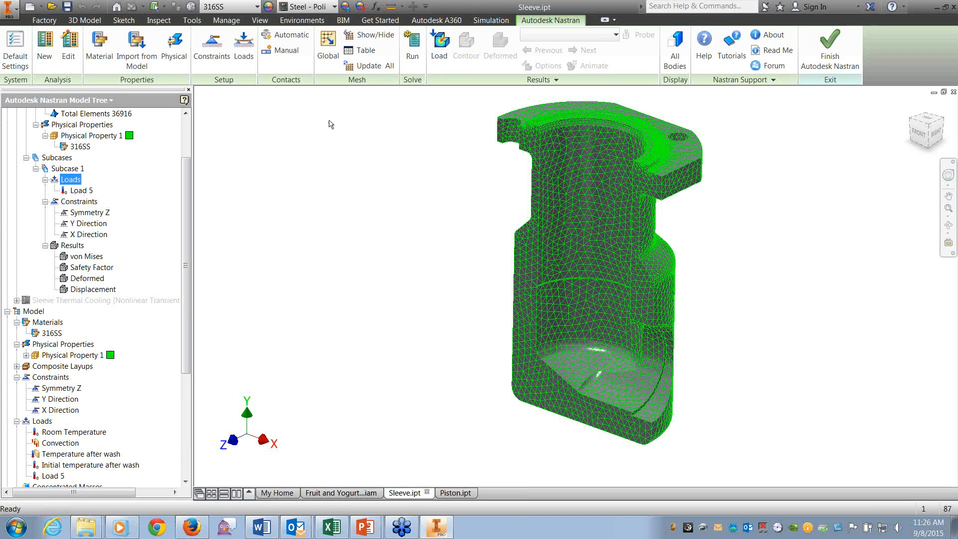
Try to add a 350 K body temperature load alongside the initial condition in Subcase 1
{"action": "left_click", "coordinate": [243, 50]}
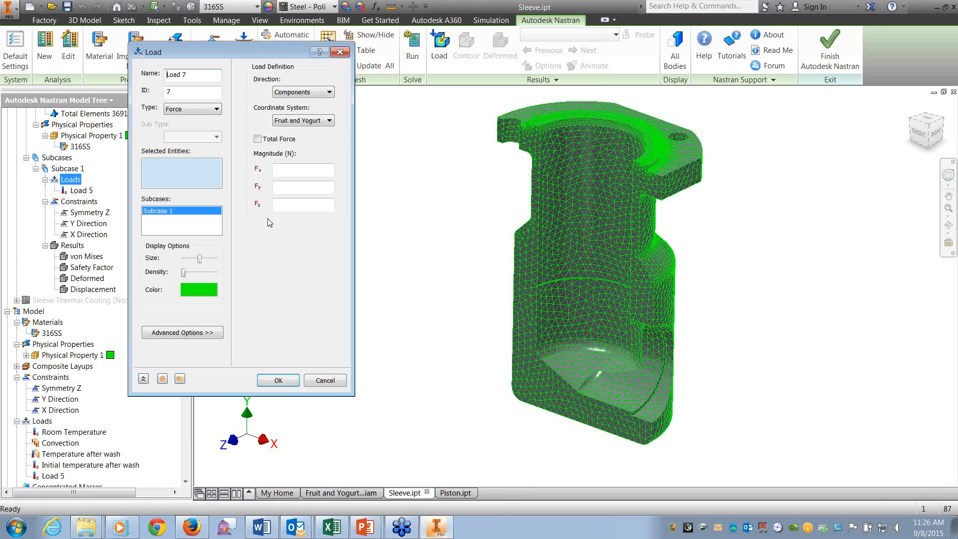
{"action": "left_click", "coordinate": [217, 109]}
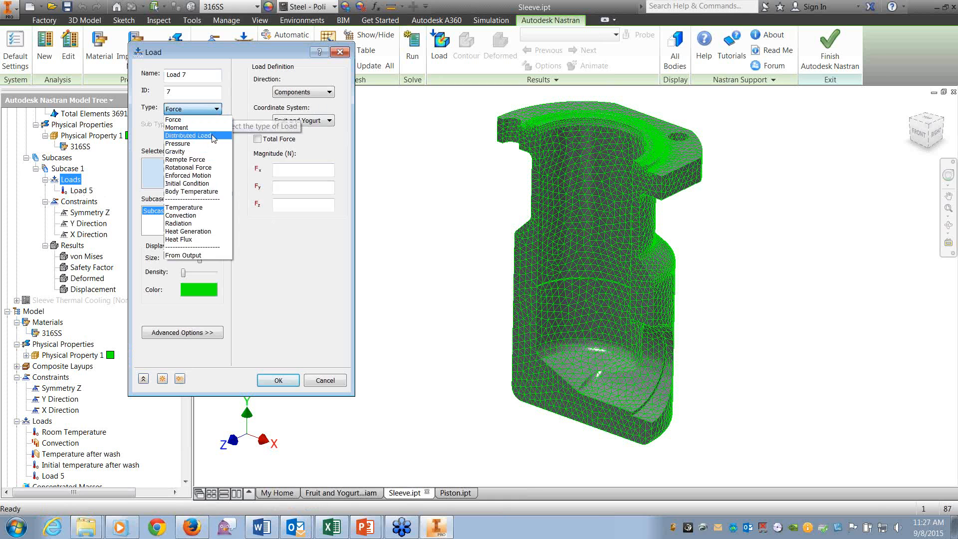
{"action": "left_click", "coordinate": [211, 191]}
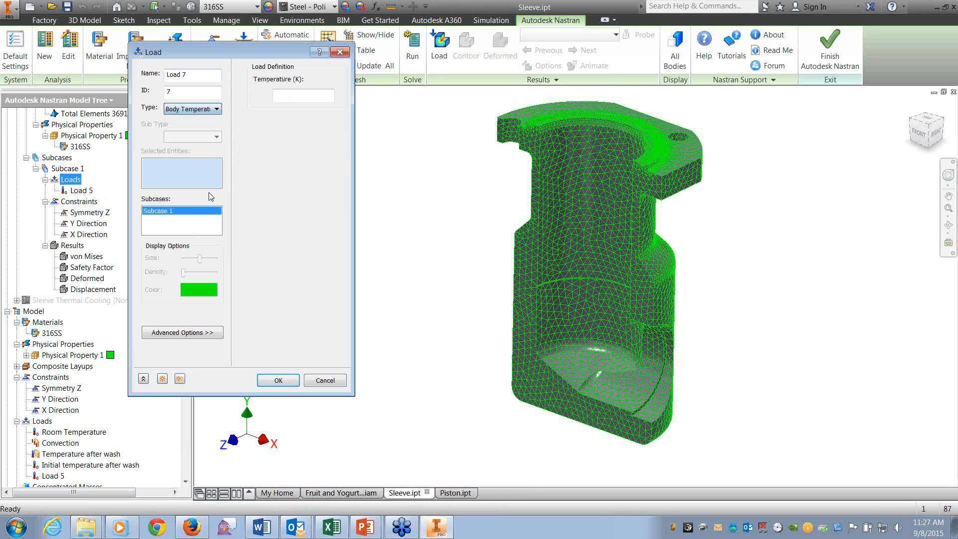
{"action": "left_click", "coordinate": [307, 95]}
{"action": "type", "text": "350"}
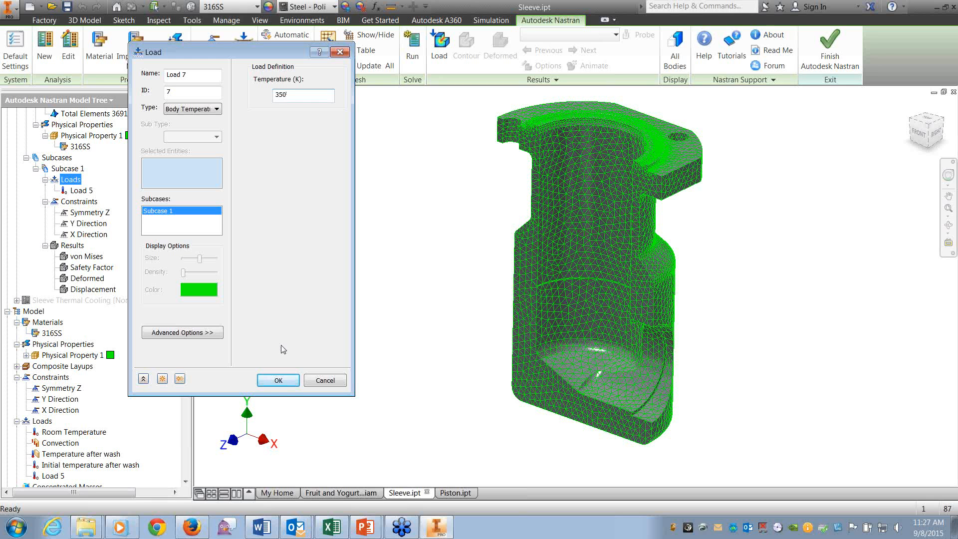
{"action": "left_click", "coordinate": [279, 380]}
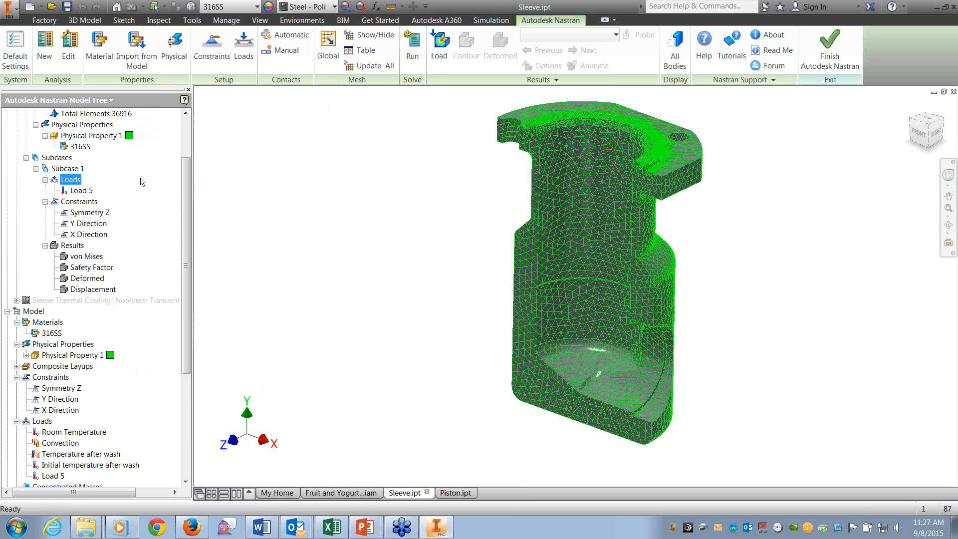
Try once more to define a body temperature load of 350 K for Subcase 1
{"action": "left_click", "coordinate": [244, 46]}
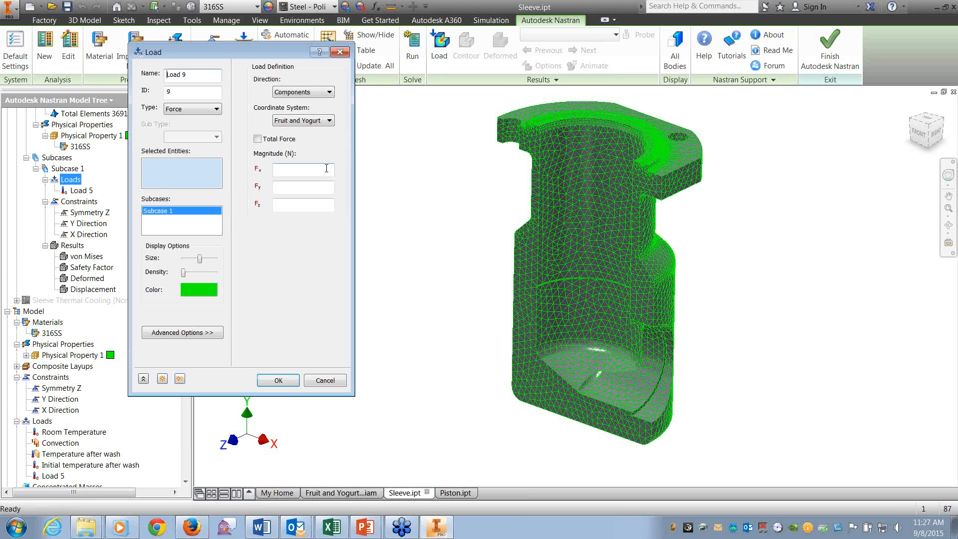
{"action": "left_click", "coordinate": [217, 109]}
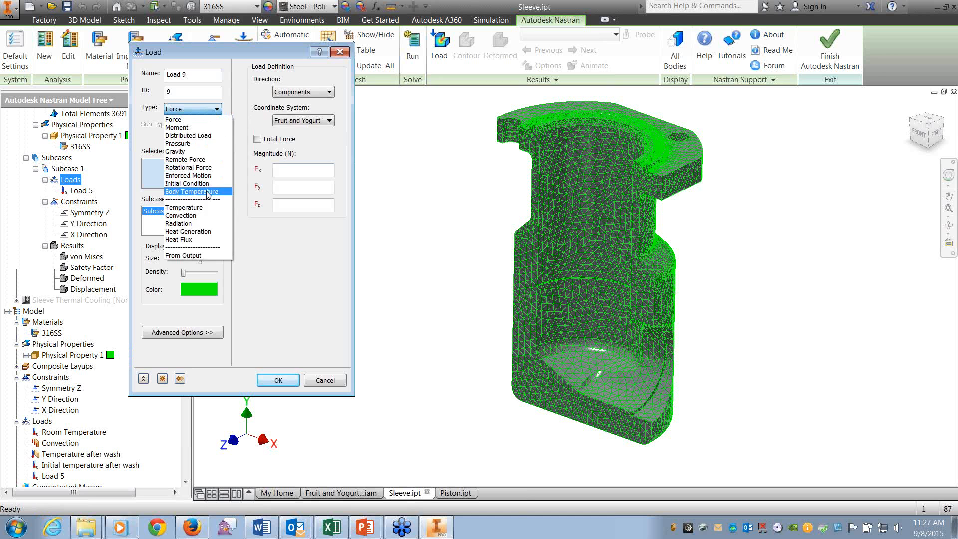
{"action": "left_click", "coordinate": [215, 191]}
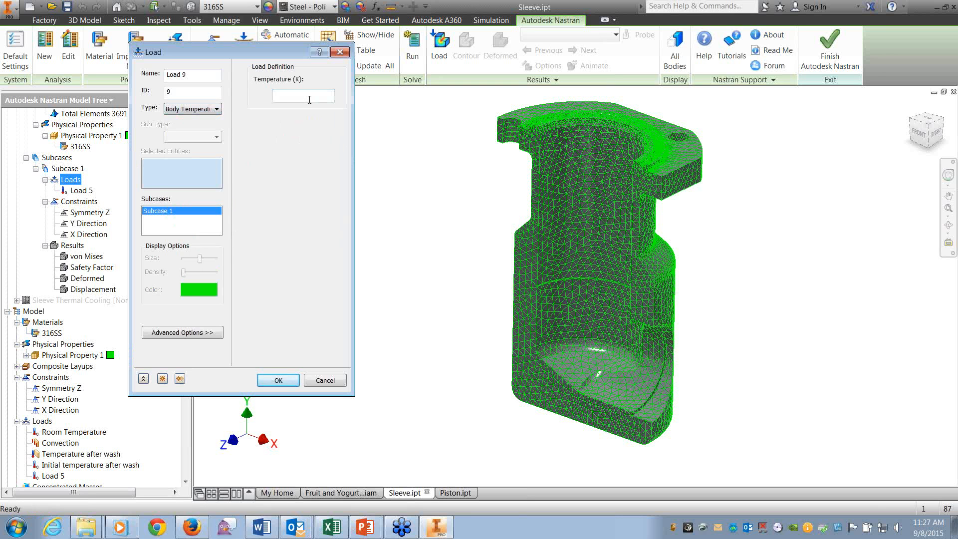
{"action": "type", "text": "350"}
{"action": "left_click", "coordinate": [181, 92]}
{"action": "left_click", "coordinate": [273, 381]}
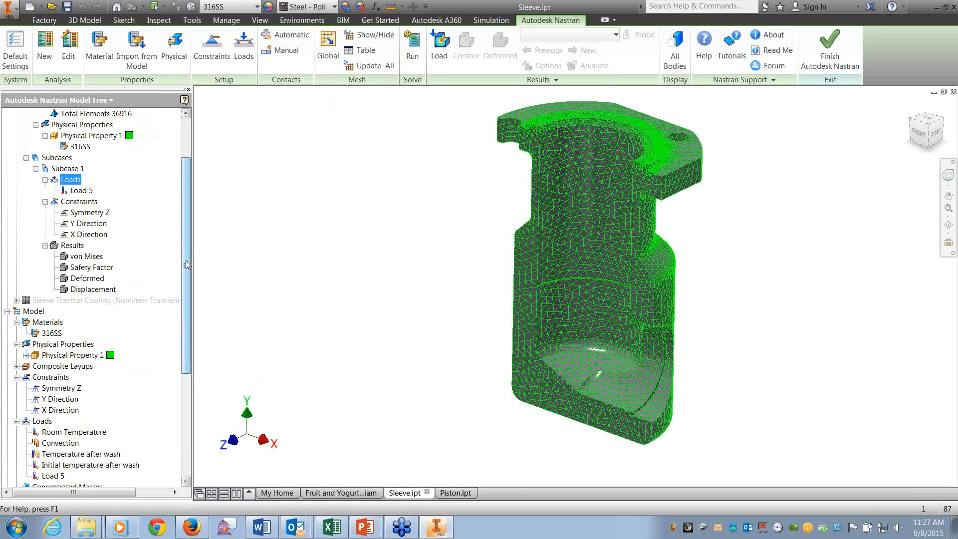
Inspect the definition of the Load 5 initial condition in the sleeve model's loads, leaving it unchanged
{"action": "left_click_drag", "start_coordinate": [184, 269], "coordinate": [188, 288]}
{"action": "left_click", "coordinate": [36, 410]}
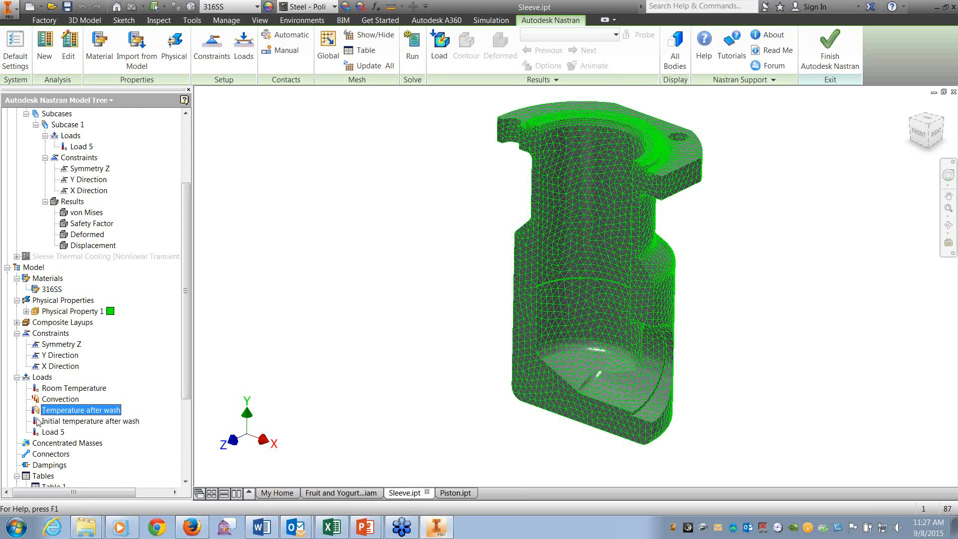
{"action": "right_click", "coordinate": [38, 433]}
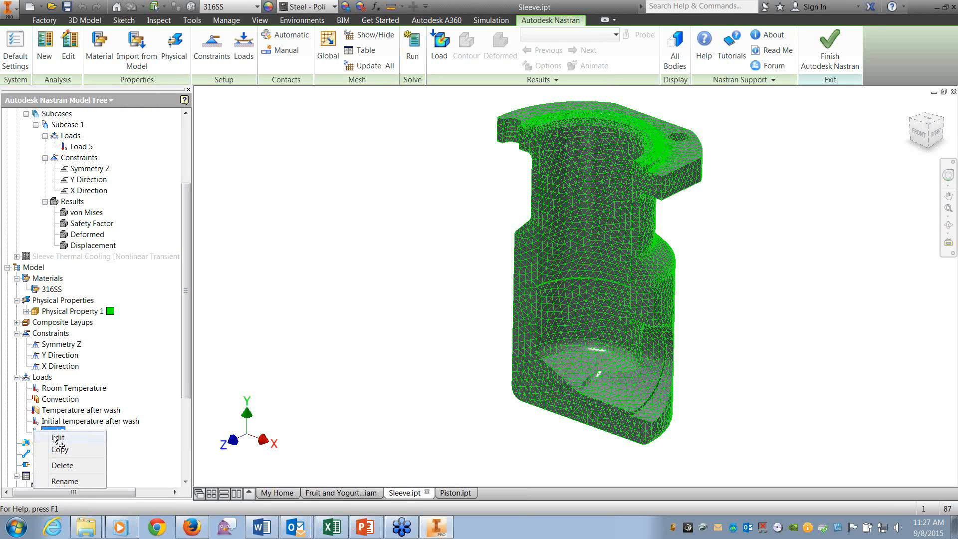
{"action": "left_click", "coordinate": [60, 438]}
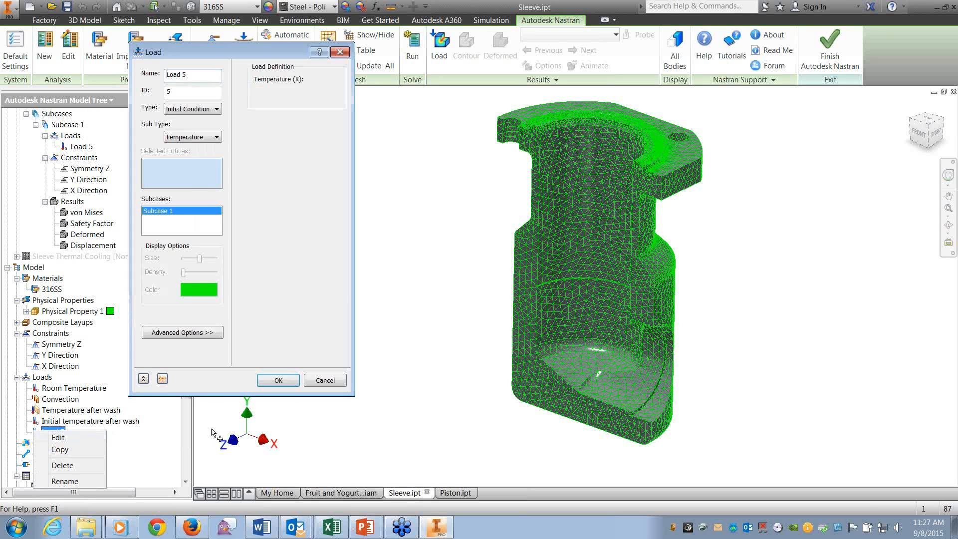
{"action": "left_click", "coordinate": [325, 381]}
Review the existing Temperature after wash body temperature load and assign it to the loads of Subcase 1
{"action": "right_click", "coordinate": [86, 423]}
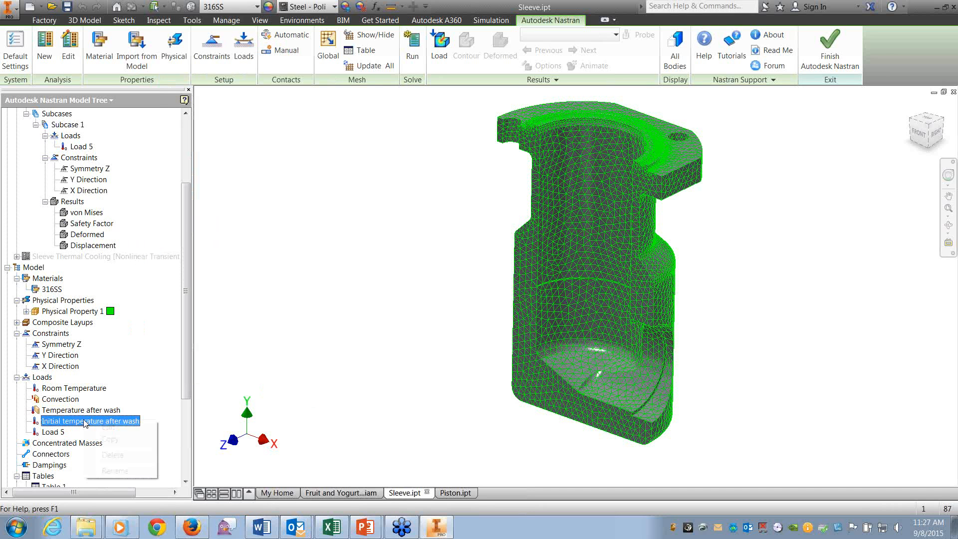
{"action": "left_click", "coordinate": [68, 390]}
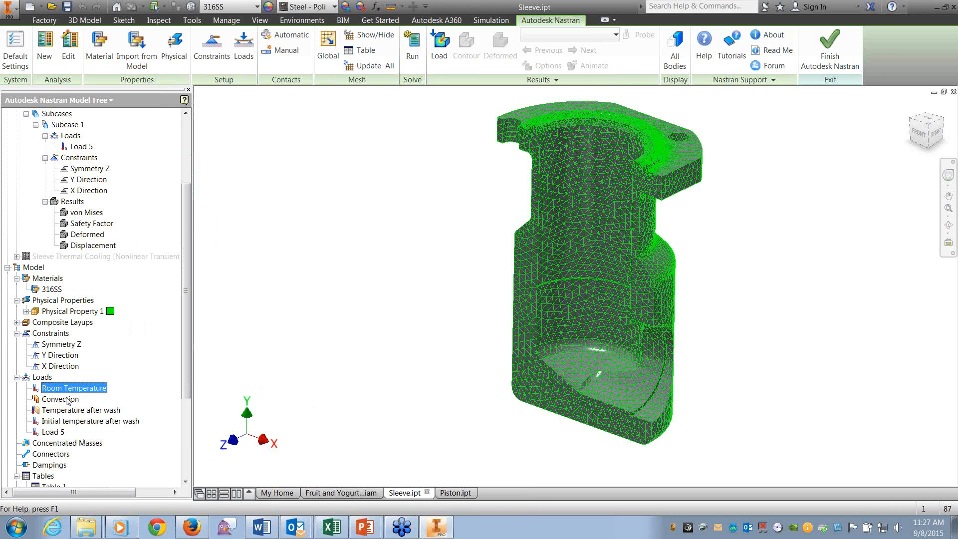
{"action": "right_click", "coordinate": [70, 414]}
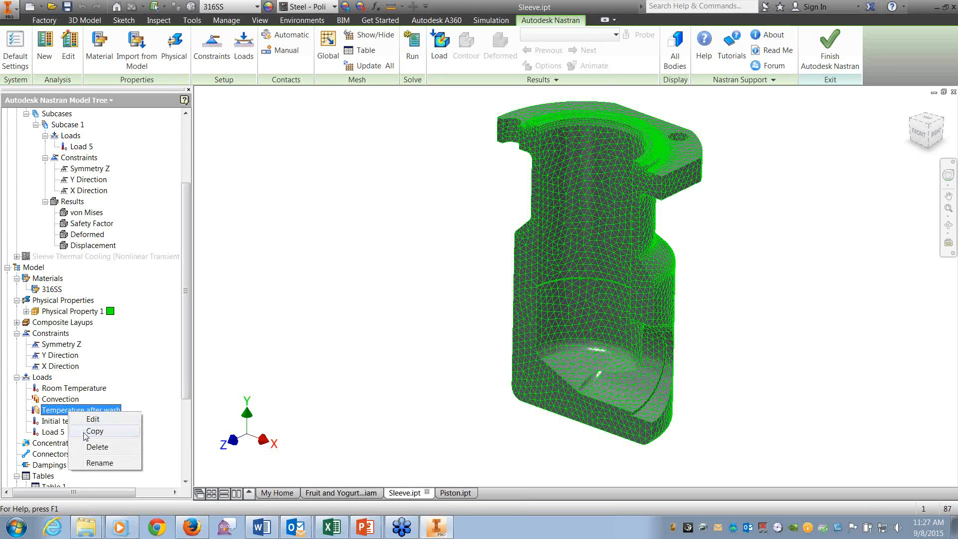
{"action": "left_click", "coordinate": [91, 419]}
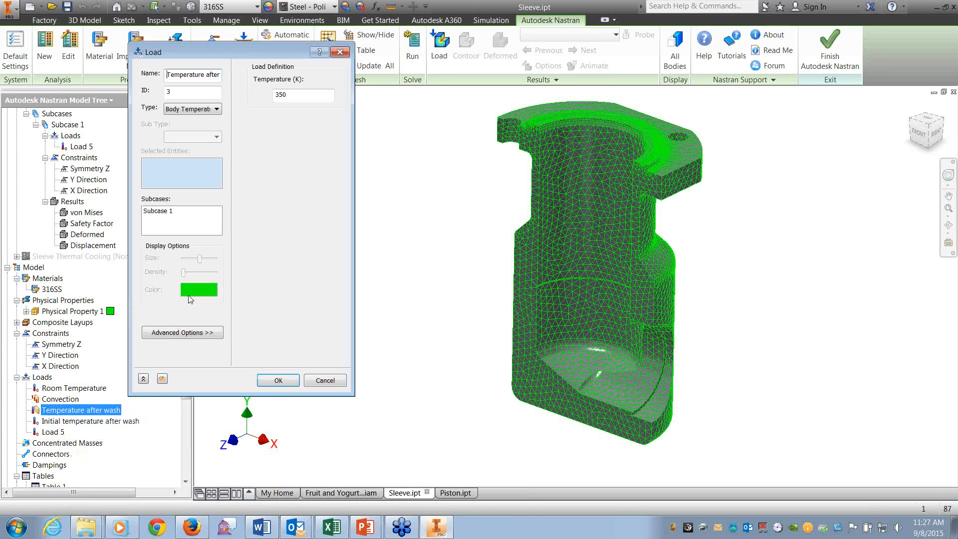
{"action": "left_click", "coordinate": [278, 380]}
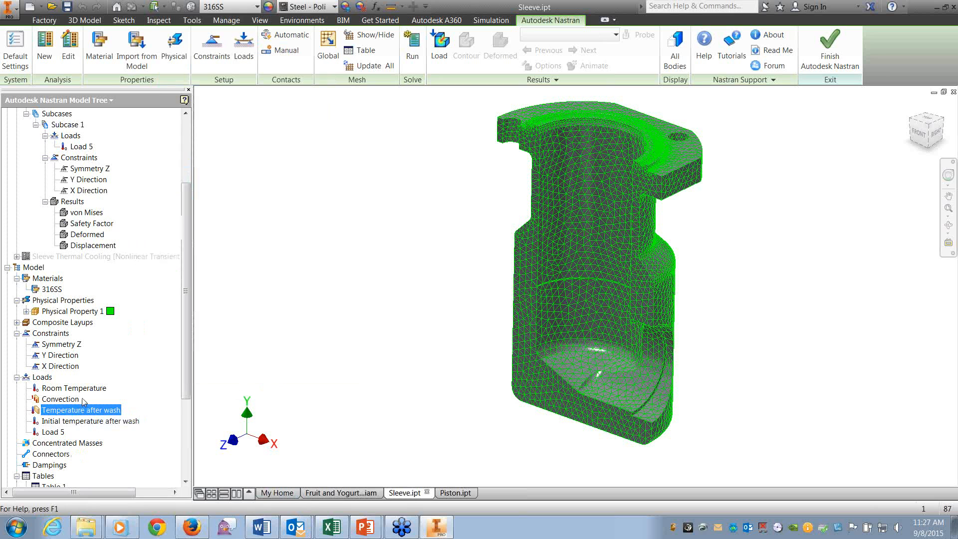
{"action": "left_click", "coordinate": [71, 136]}
{"action": "left_click_drag", "start_coordinate": [74, 137], "coordinate": [74, 138]}
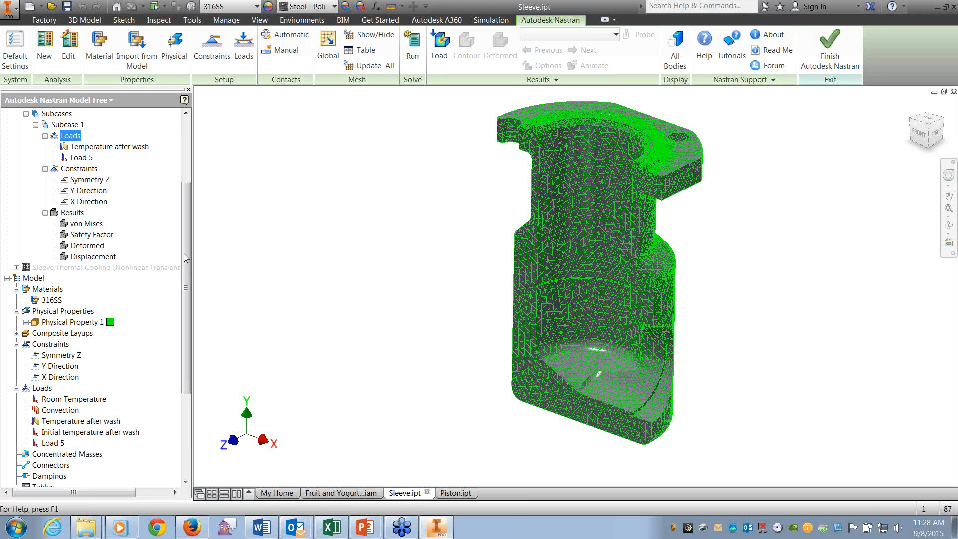
Try to run the Sleeve Thermal Expansion linear static analysis
{"action": "left_click_drag", "start_coordinate": [186, 258], "coordinate": [158, 140]}
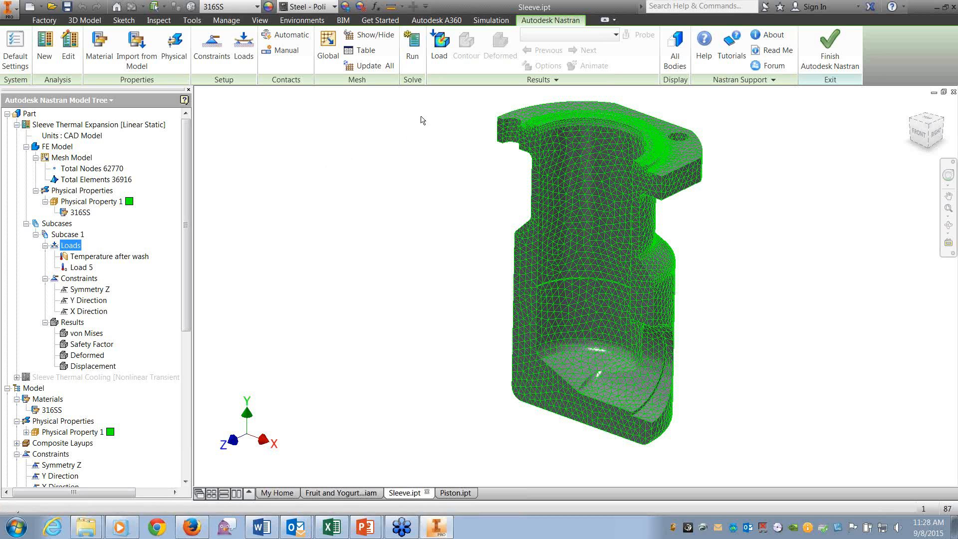
{"action": "left_click", "coordinate": [413, 49]}
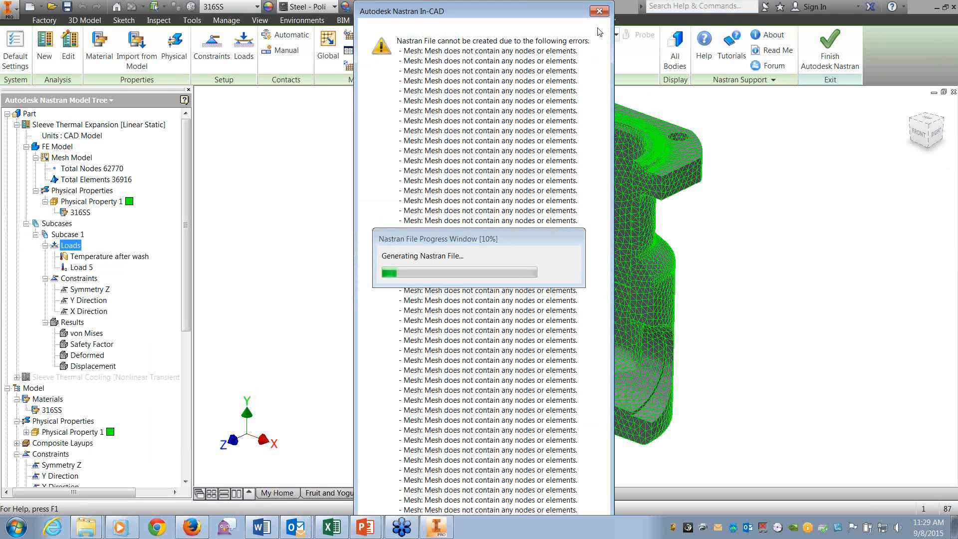
{"action": "left_click", "coordinate": [598, 11]}
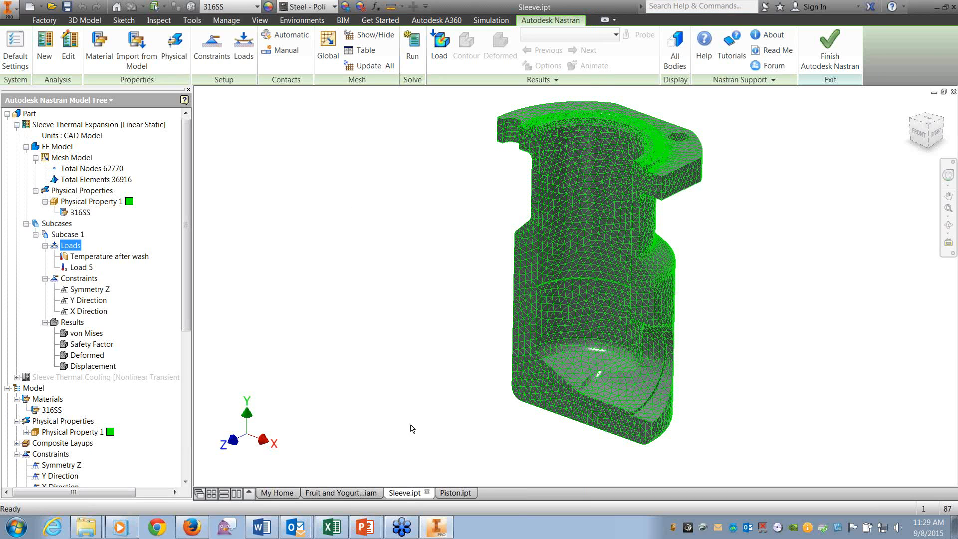
Switch to Piston.ipt, enter its Autodesk Nastran In-CAD environment and expand Physical Property 1 of the Piston Thermal Expansion analysis
{"action": "left_click", "coordinate": [454, 493]}
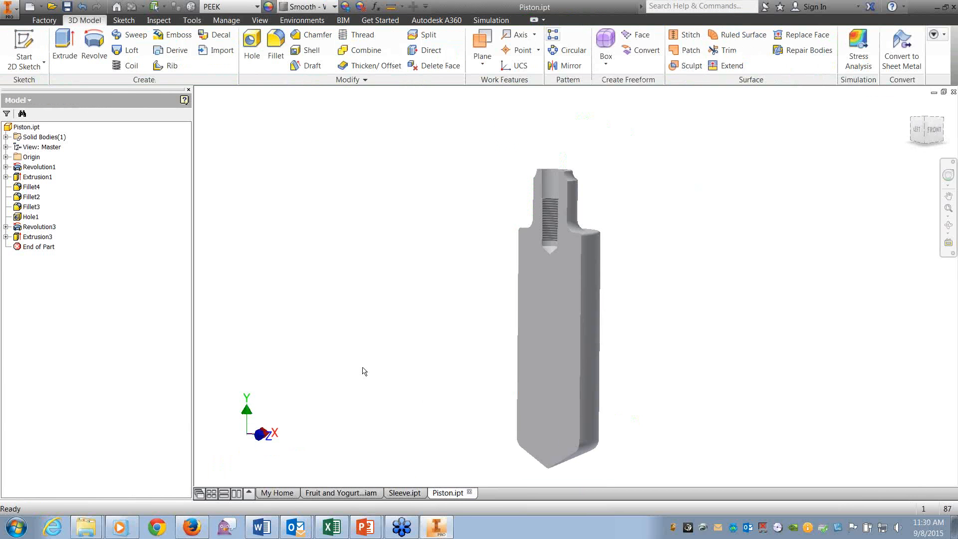
{"action": "scroll", "coordinate": [363, 372], "scroll_direction": "up", "scroll_amount": 1}
{"action": "scroll", "coordinate": [363, 372], "scroll_direction": "up", "scroll_amount": 2}
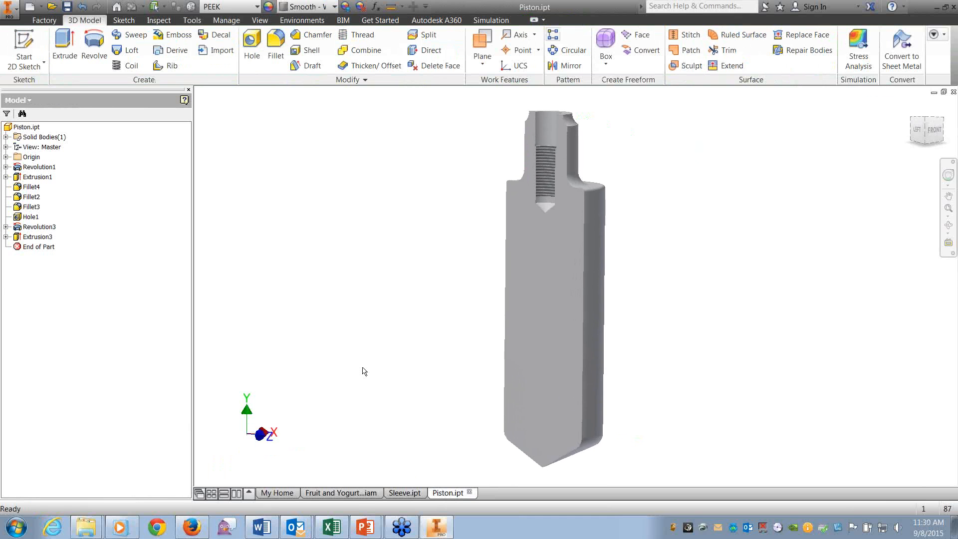
{"action": "scroll", "coordinate": [364, 372], "scroll_direction": "down", "scroll_amount": 1}
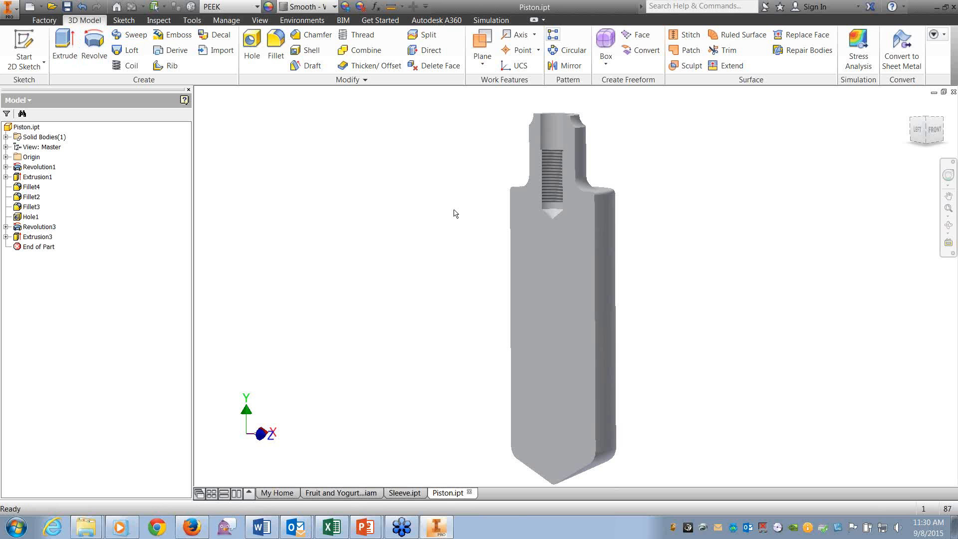
{"action": "left_click", "coordinate": [311, 20]}
{"action": "left_click", "coordinate": [380, 66]}
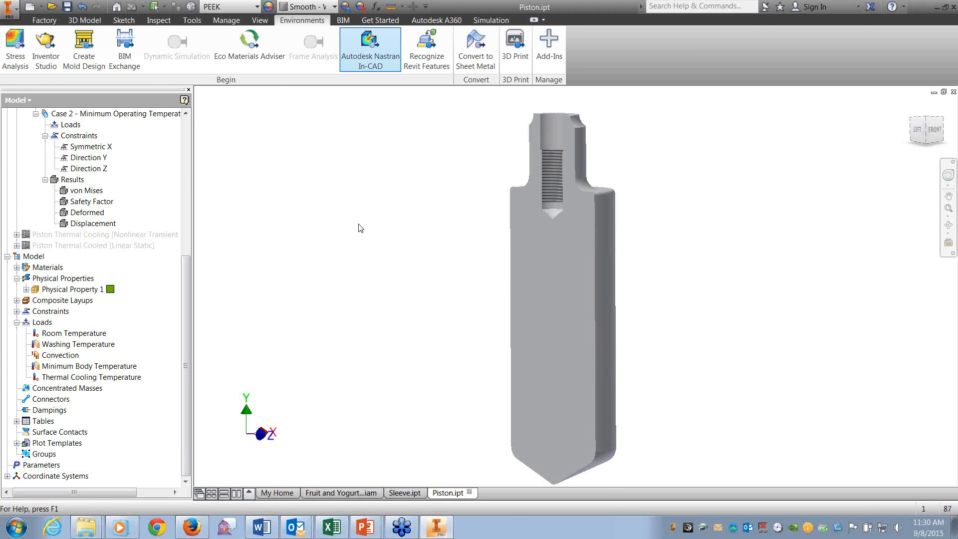
{"action": "left_click_drag", "start_coordinate": [187, 278], "coordinate": [187, 143]}
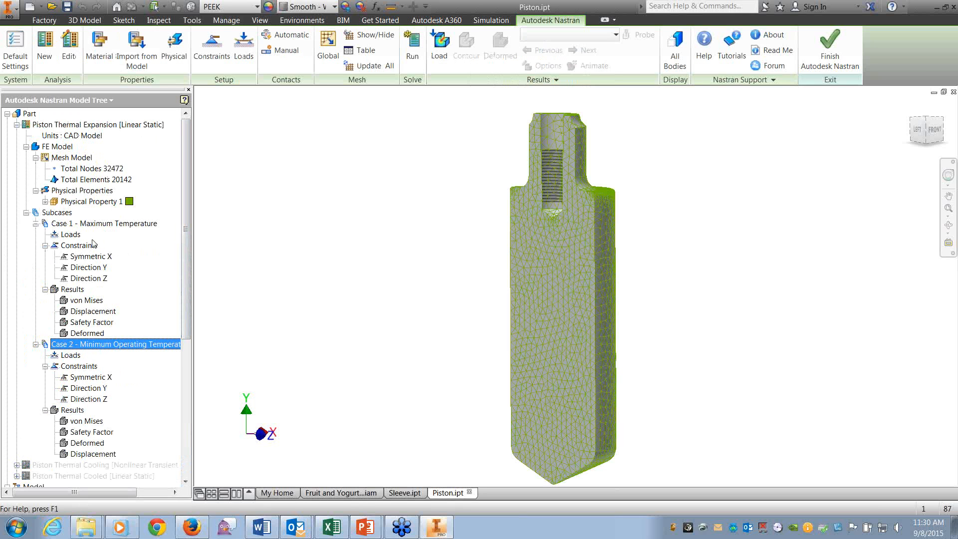
{"action": "left_click", "coordinate": [45, 201]}
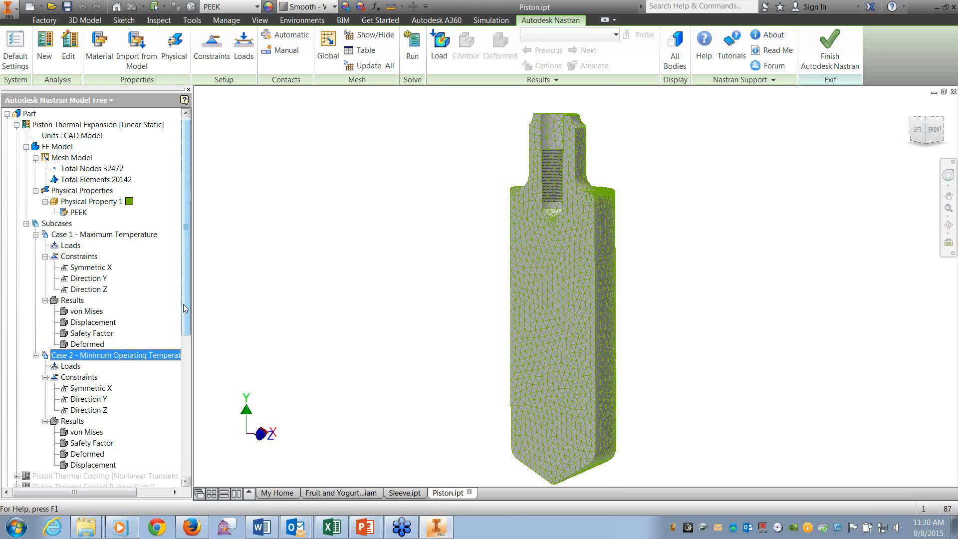
Create an initial condition temperature load of 294 K for the piston's Case 1 - Maximum Temperature subcase
{"action": "left_click_drag", "start_coordinate": [184, 308], "coordinate": [176, 406]}
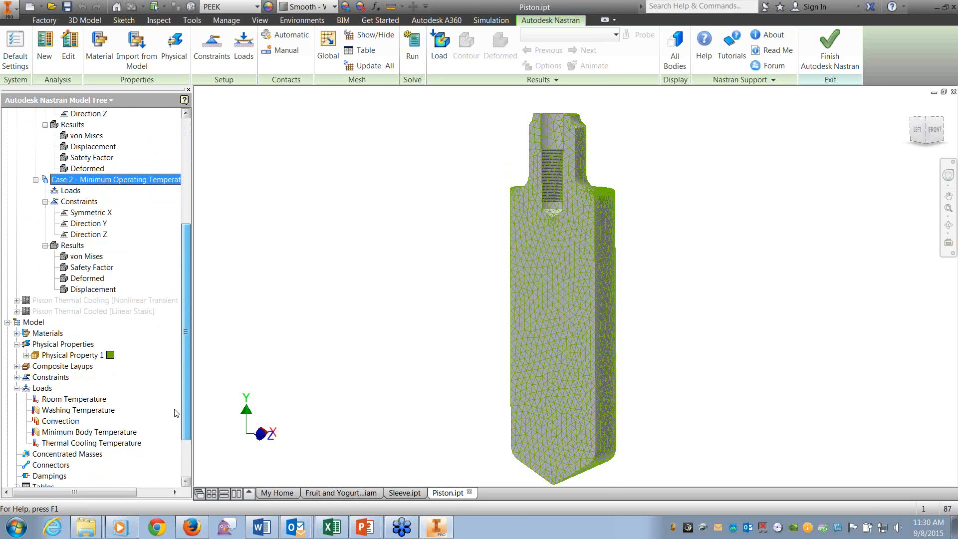
{"action": "scroll", "coordinate": [62, 196], "scroll_direction": "up", "scroll_amount": 5}
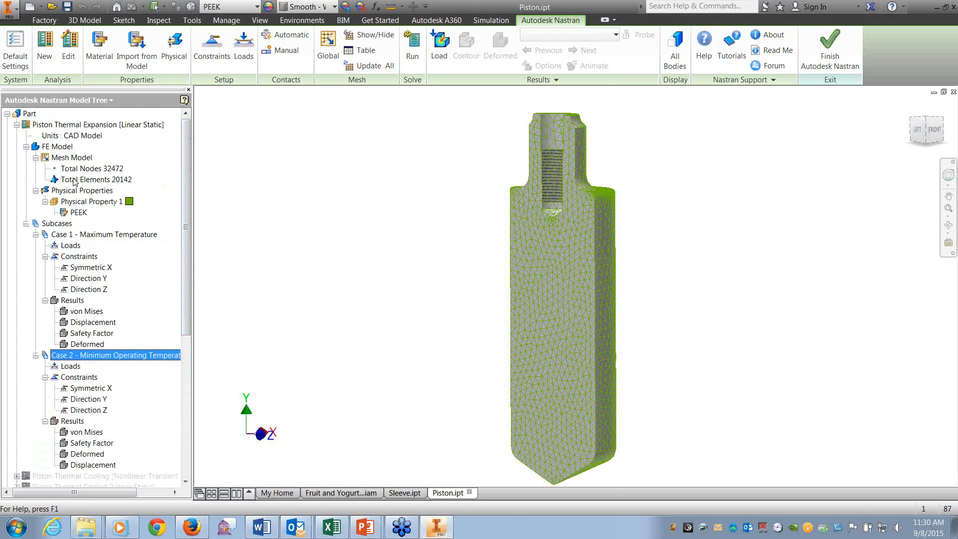
{"action": "left_click", "coordinate": [59, 247]}
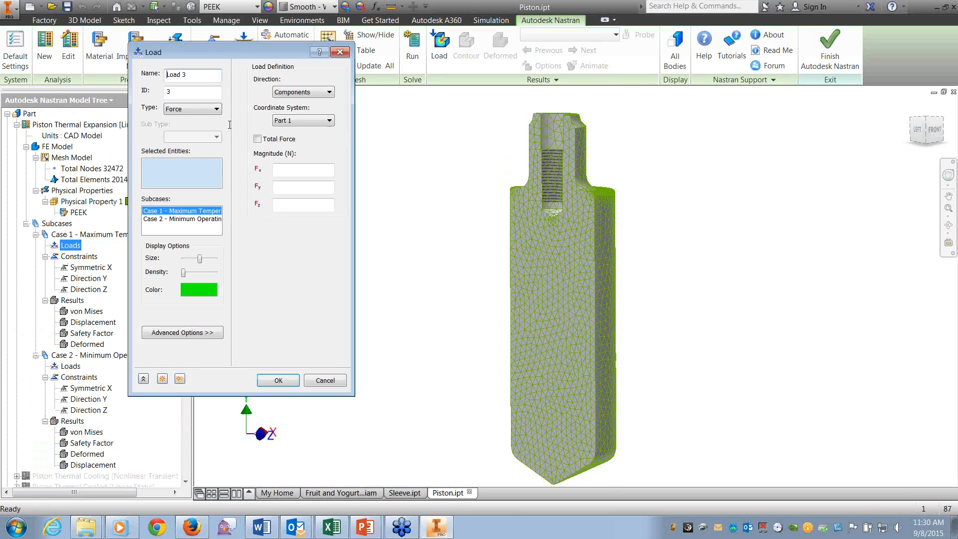
{"action": "left_click", "coordinate": [218, 110]}
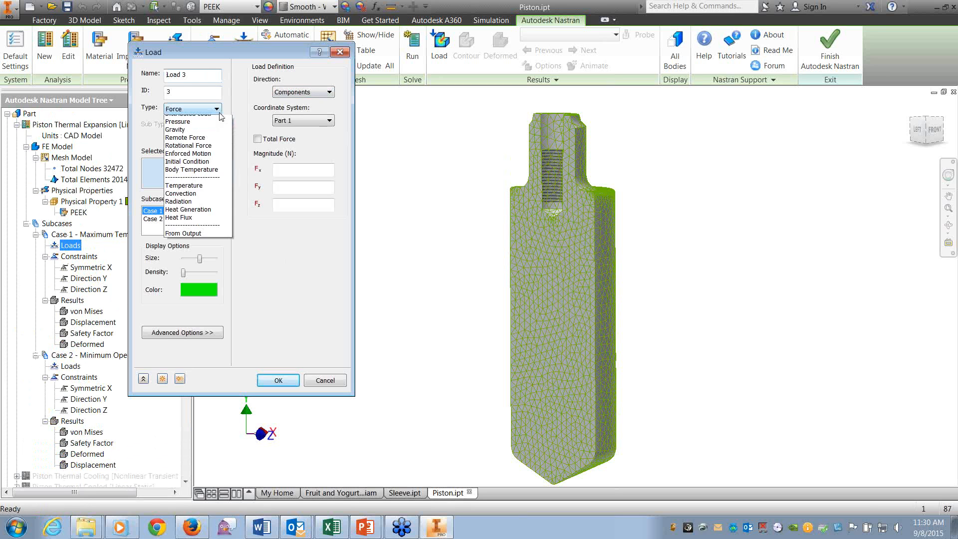
{"action": "left_click", "coordinate": [222, 181]}
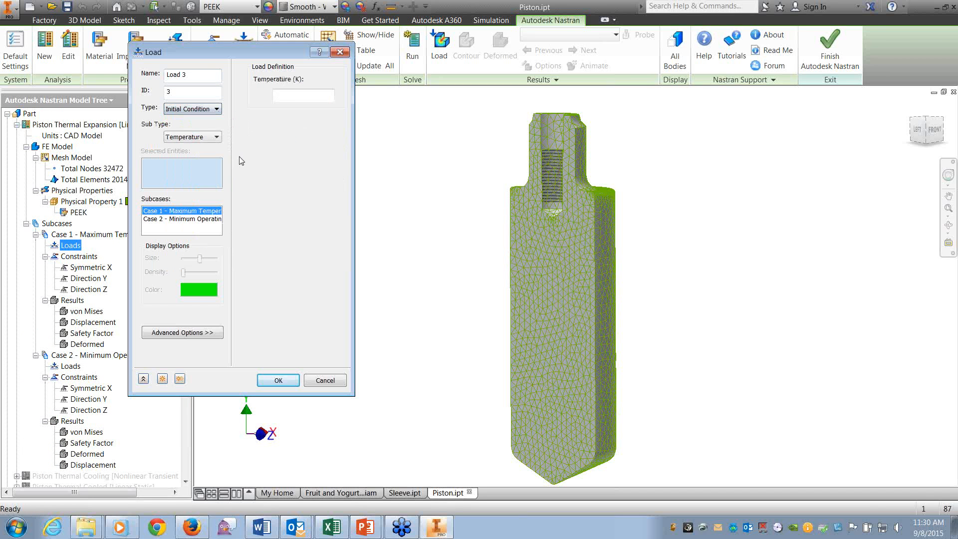
{"action": "left_click", "coordinate": [295, 94]}
{"action": "type", "text": "297"}
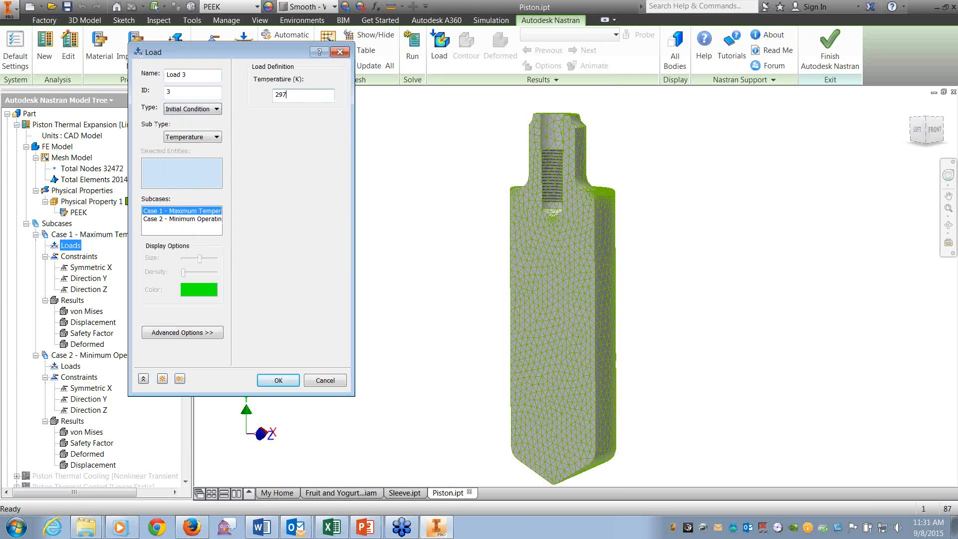
{"action": "key", "text": "BackSpace"}
{"action": "type", "text": "4"}
{"action": "left_click", "coordinate": [278, 380]}
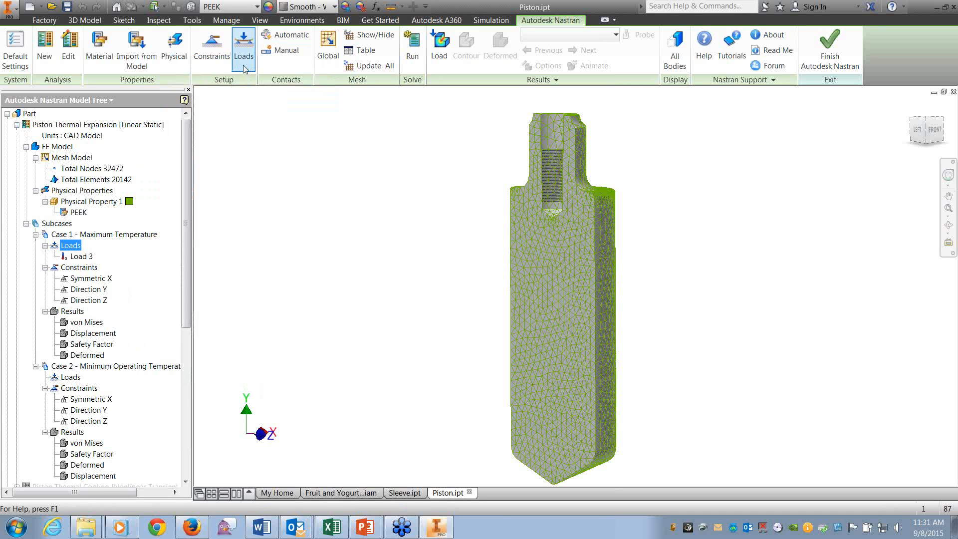
Add a body temperature load of 350 K to the piston's Case 1 - Maximum Temperature subcase
{"action": "left_click", "coordinate": [244, 60]}
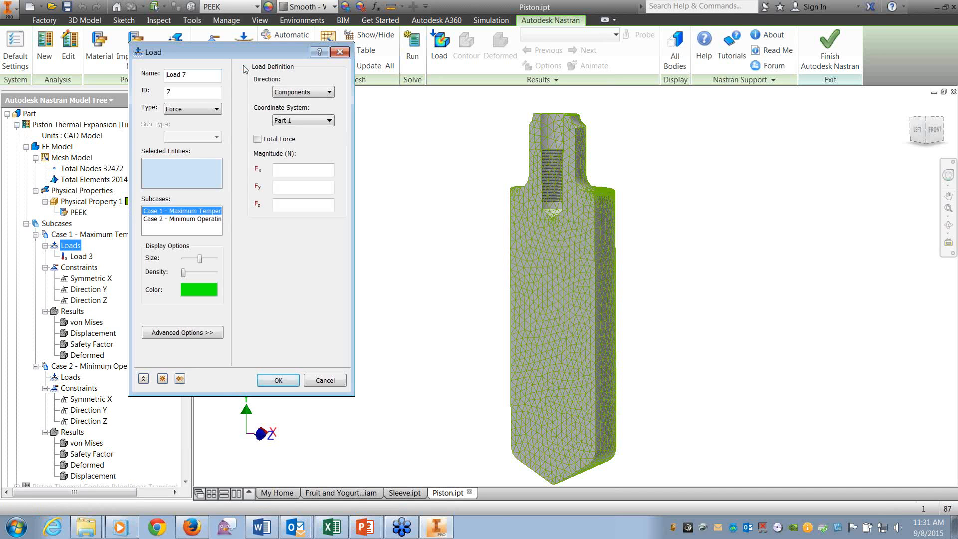
{"action": "left_click", "coordinate": [205, 113]}
{"action": "left_click", "coordinate": [197, 191]}
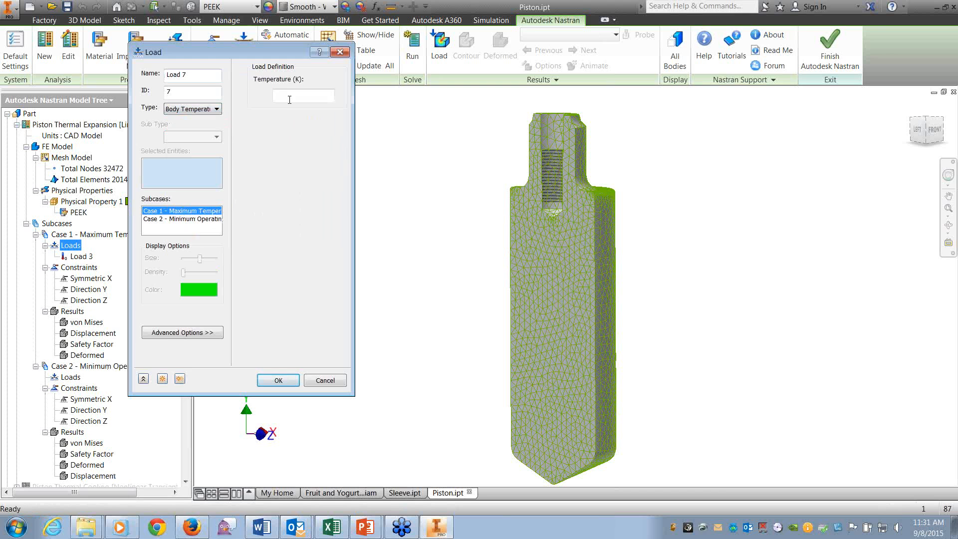
{"action": "left_click", "coordinate": [289, 100]}
{"action": "type", "text": "350"}
{"action": "left_click", "coordinate": [194, 212]}
{"action": "left_click", "coordinate": [206, 212]}
{"action": "left_click", "coordinate": [272, 383]}
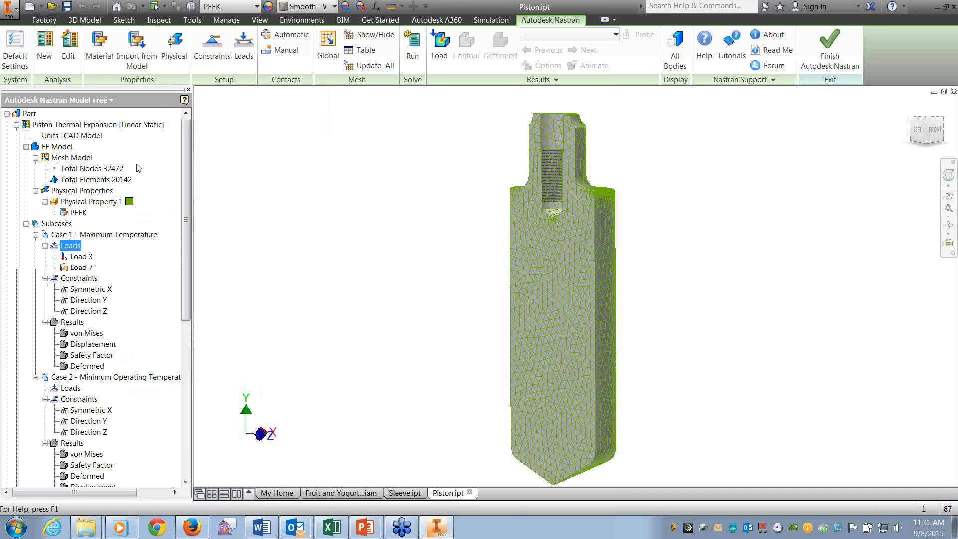
Try to run the Piston Thermal Expansion linear static analysis
{"action": "left_click", "coordinate": [412, 61]}
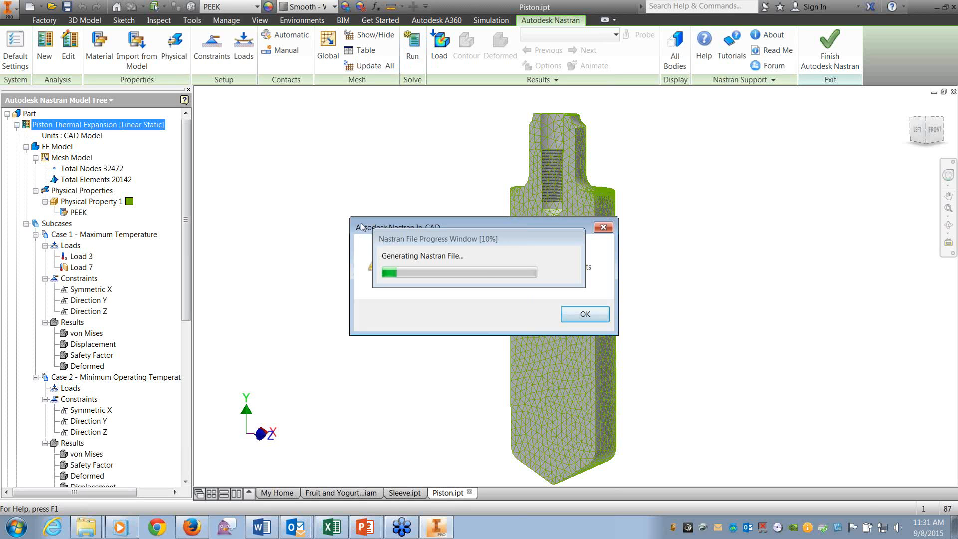
{"action": "left_click_drag", "start_coordinate": [484, 239], "coordinate": [400, 374]}
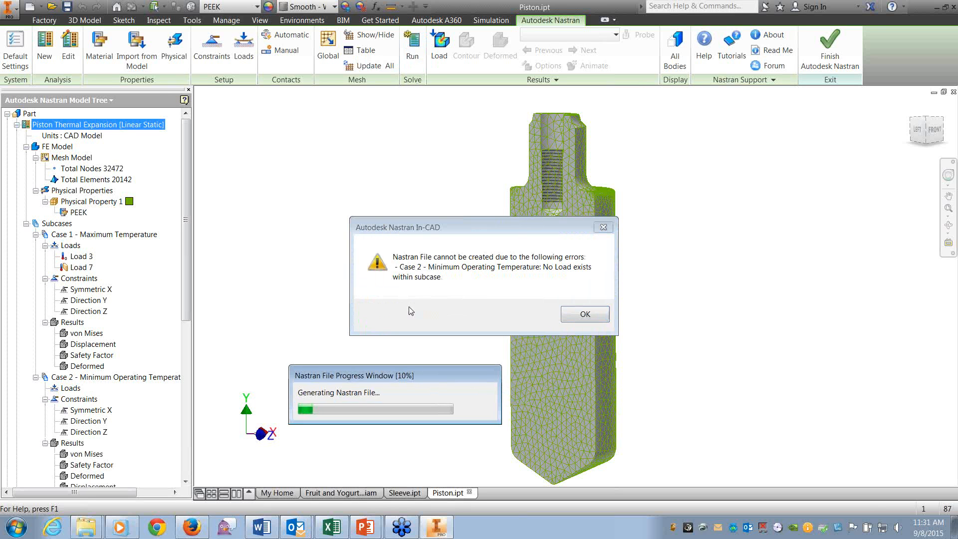
{"action": "left_click", "coordinate": [573, 318]}
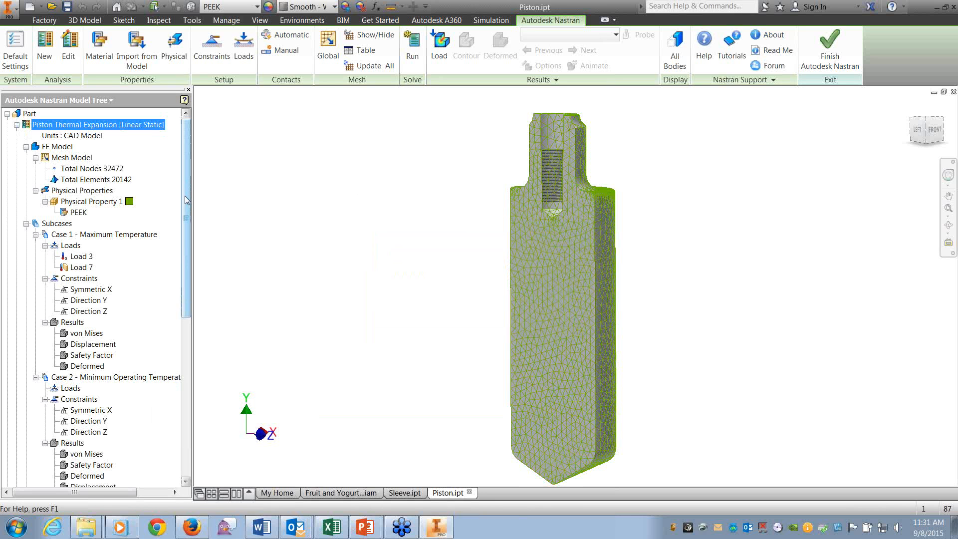
Set the Piston Thermal Cooling nonlinear transient heat transfer study as the active analysis
{"action": "left_click_drag", "start_coordinate": [187, 199], "coordinate": [195, 237]}
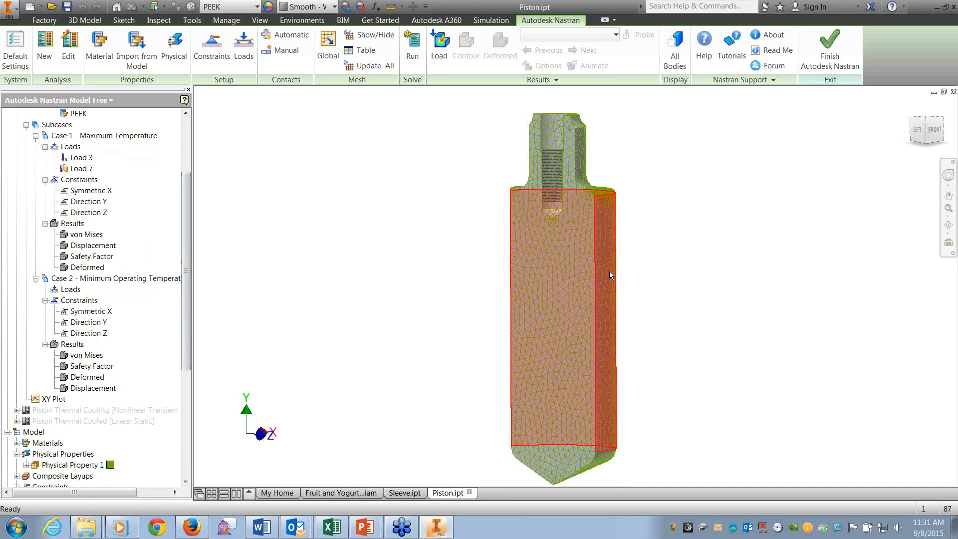
{"action": "mouse_move", "coordinate": [610, 271]}
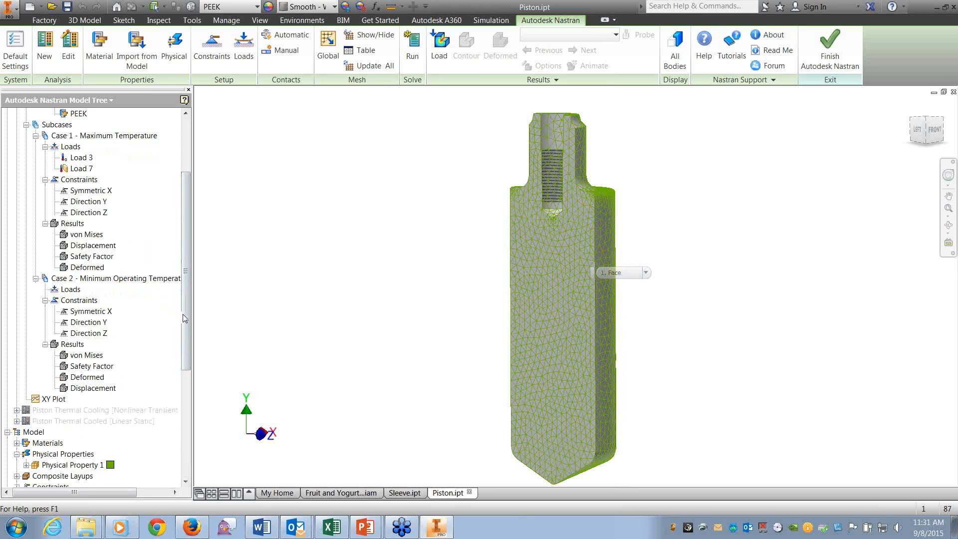
{"action": "left_click_drag", "start_coordinate": [187, 335], "coordinate": [188, 371]}
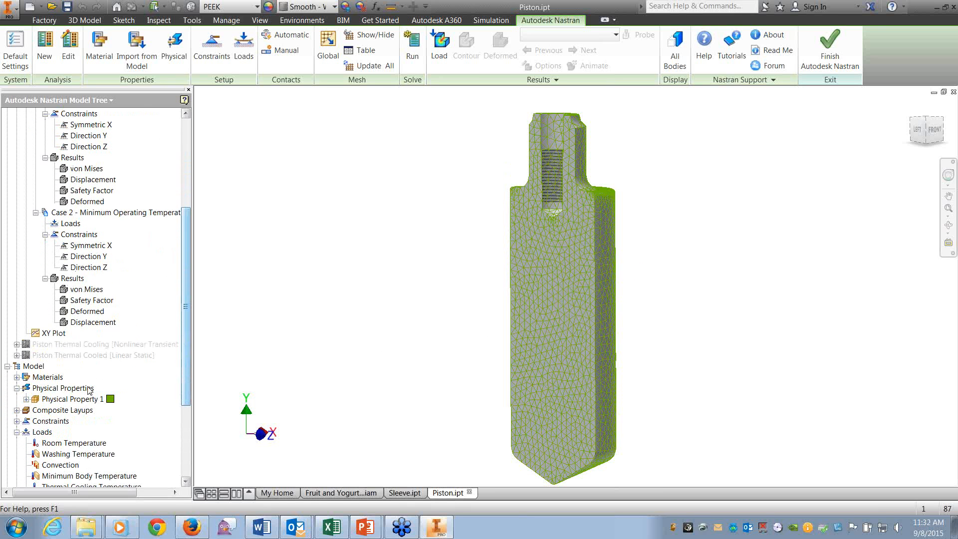
{"action": "left_click", "coordinate": [43, 345]}
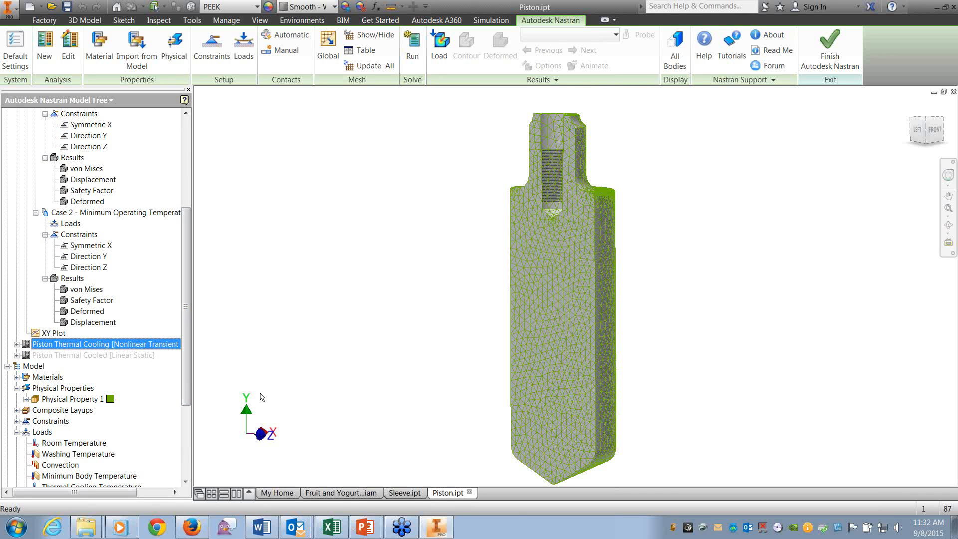
{"action": "right_click", "coordinate": [63, 345]}
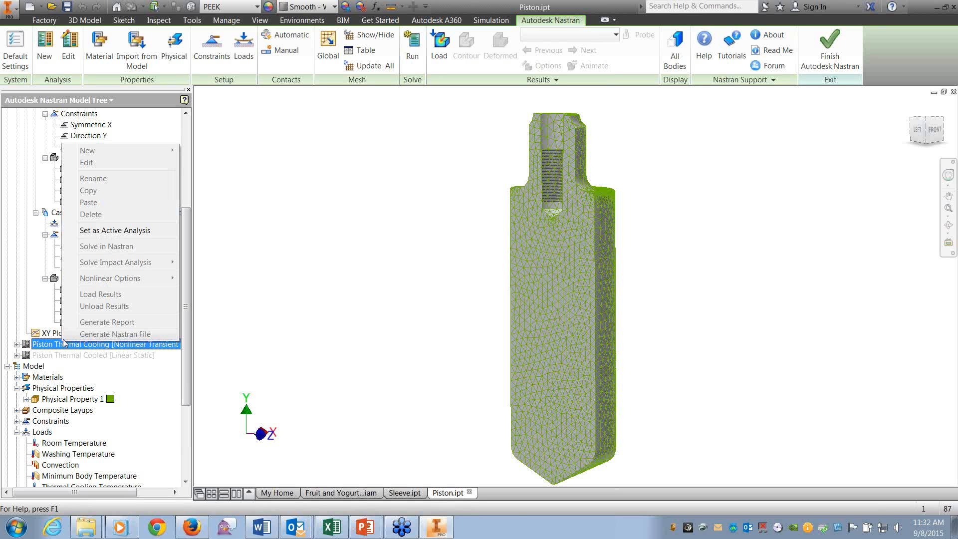
{"action": "left_click", "coordinate": [115, 230]}
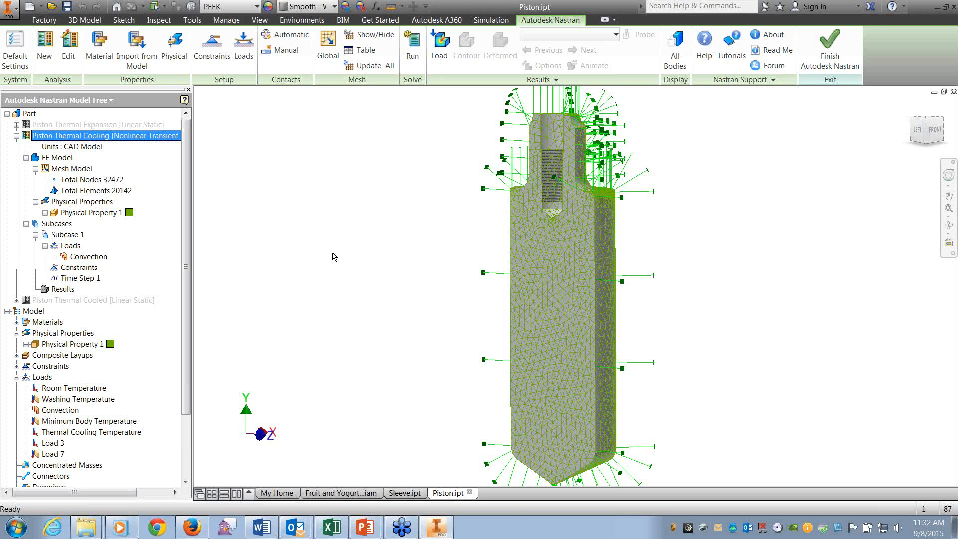
Examine Subcase 1's Convection load definition and its Table 2 time-dependence data and XY plot, leaving everything unmodified
{"action": "left_click", "coordinate": [99, 258]}
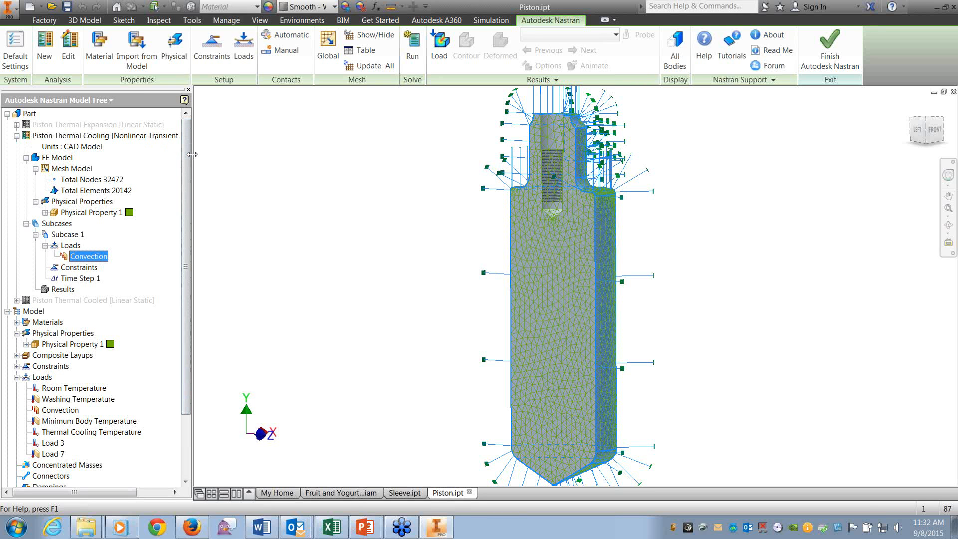
{"action": "left_click_drag", "start_coordinate": [192, 155], "coordinate": [249, 160]}
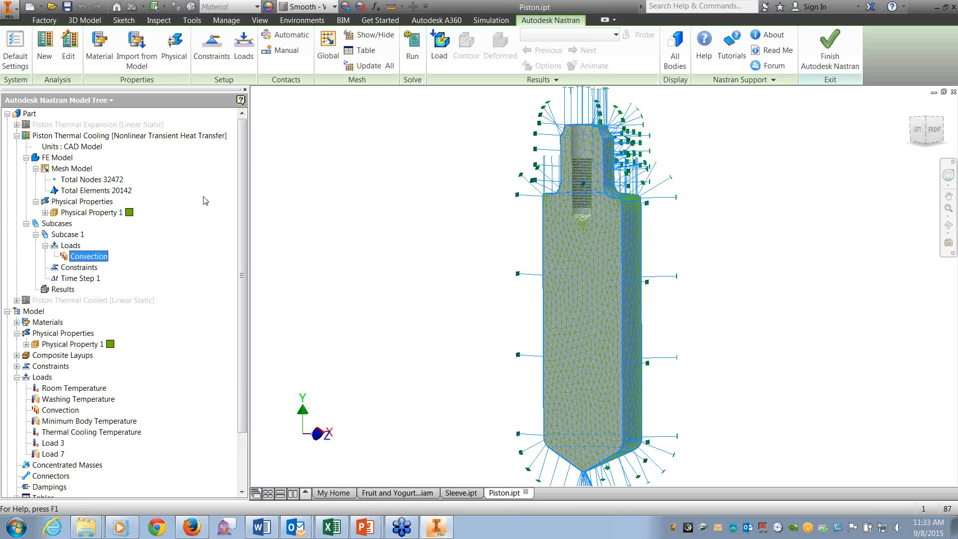
{"action": "right_click", "coordinate": [67, 260]}
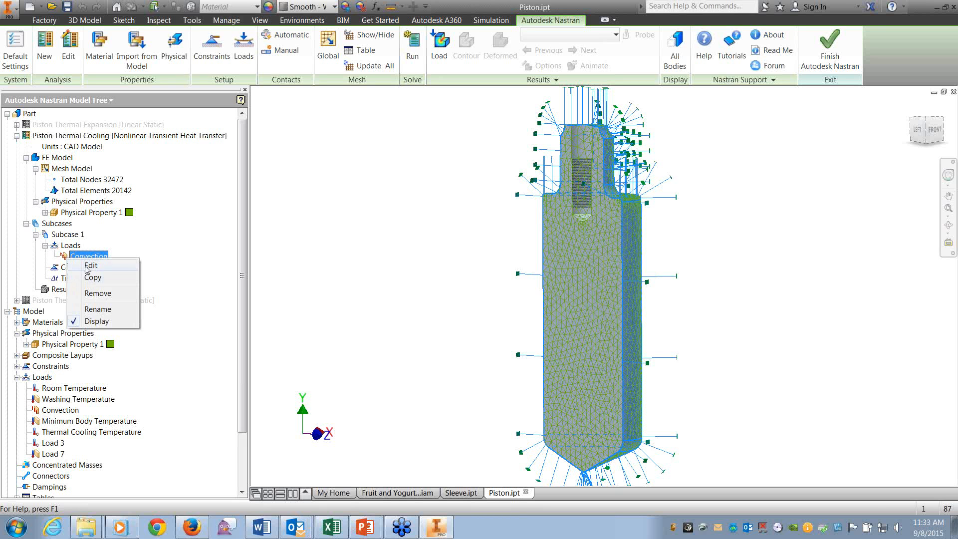
{"action": "left_click", "coordinate": [144, 283]}
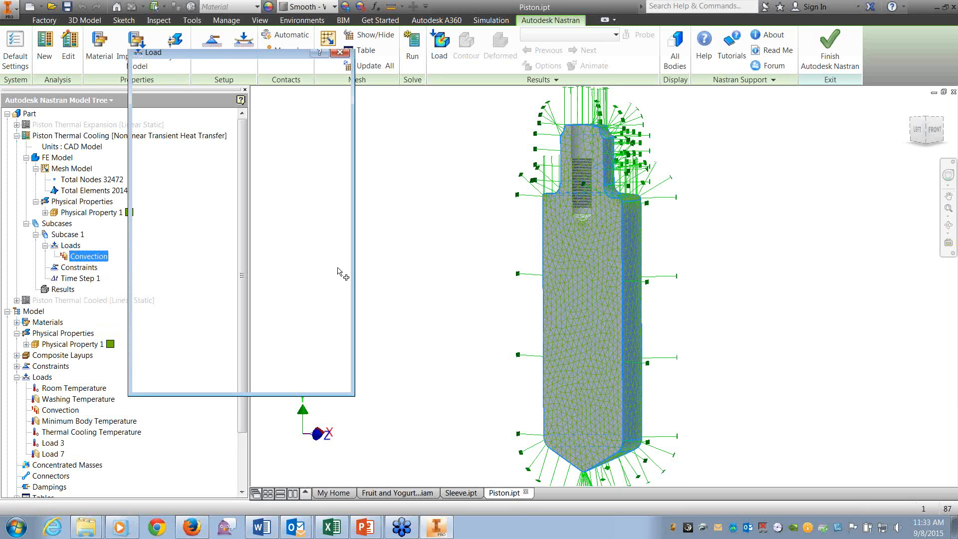
{"action": "left_click", "coordinate": [259, 130]}
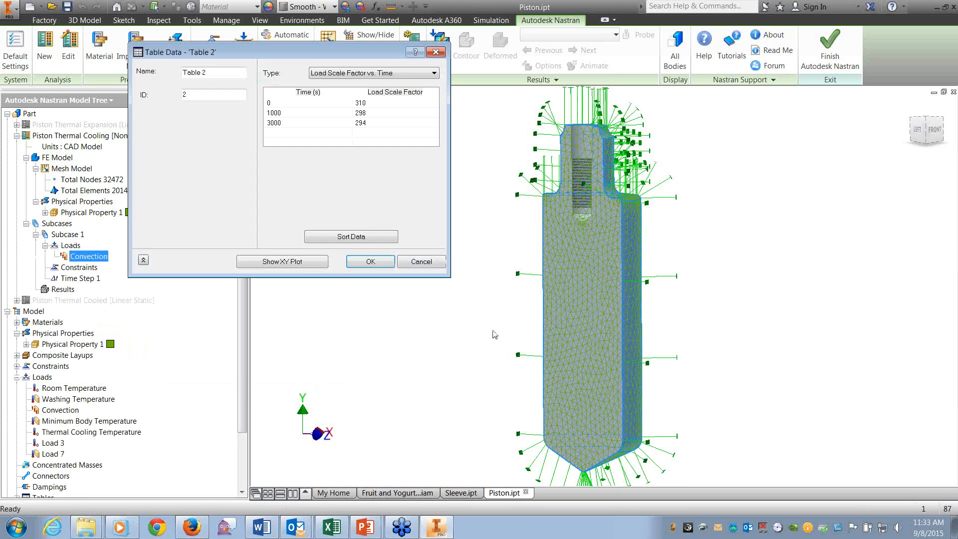
{"action": "left_click", "coordinate": [315, 263]}
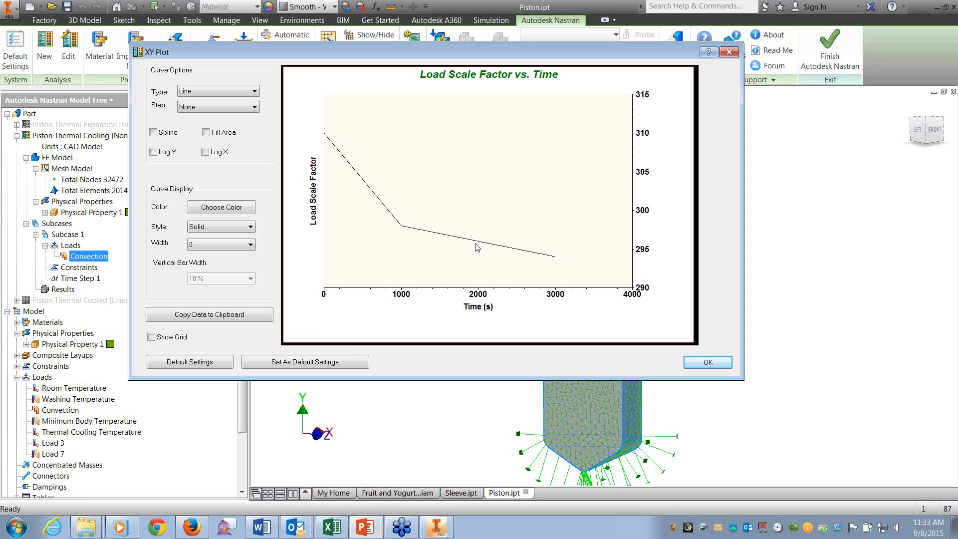
{"action": "left_click", "coordinate": [729, 52]}
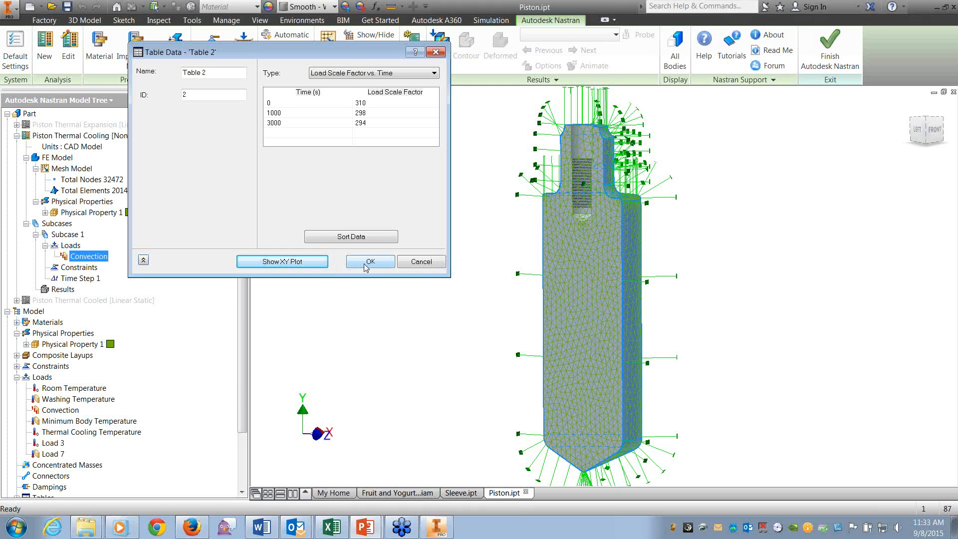
{"action": "left_click", "coordinate": [419, 261]}
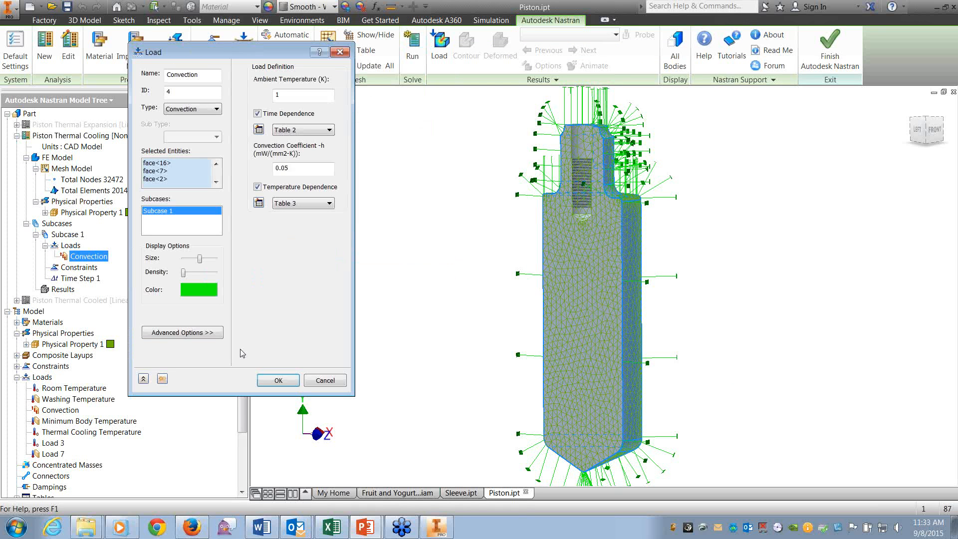
{"action": "left_click", "coordinate": [324, 381]}
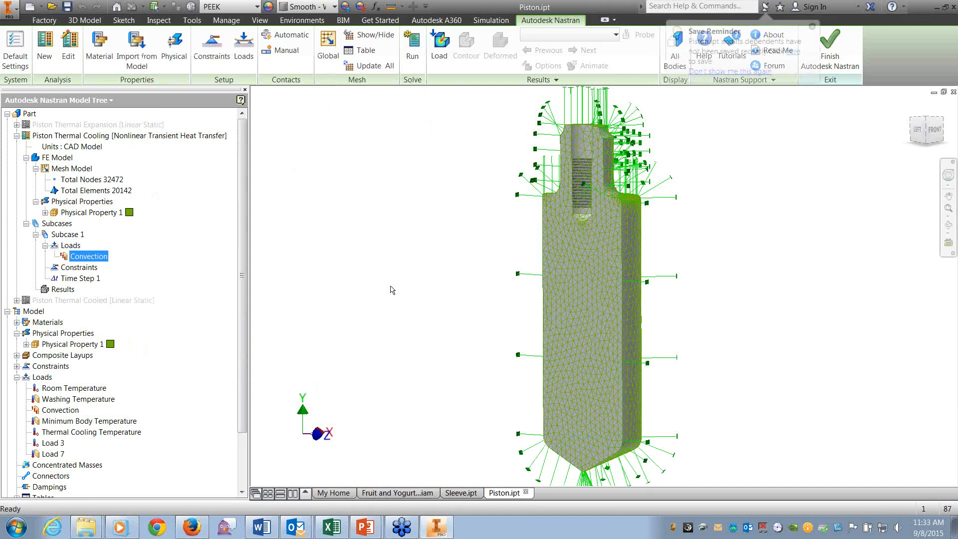
Create an initial condition temperature load of 350 K for Subcase 1 of the Piston Thermal Cooling analysis
{"action": "left_click", "coordinate": [243, 50]}
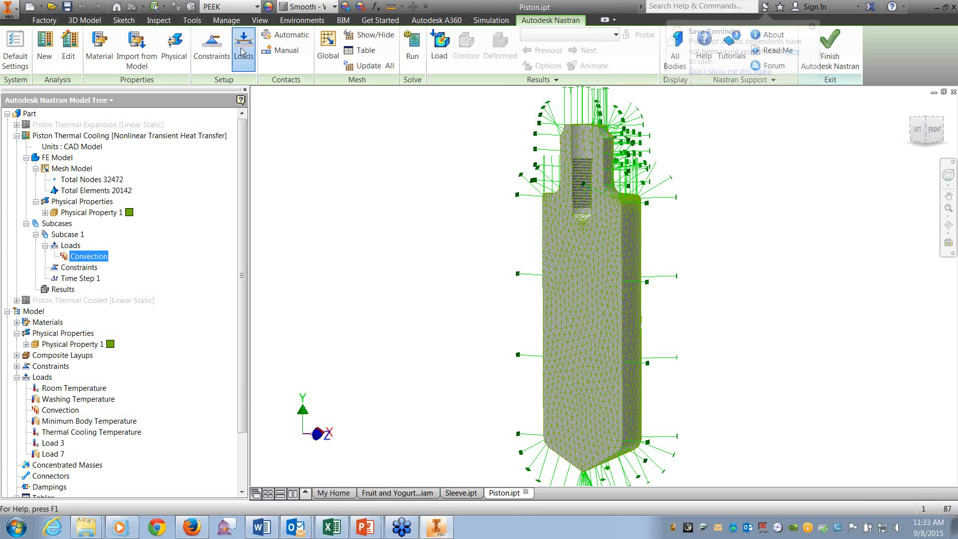
{"action": "left_click", "coordinate": [205, 109]}
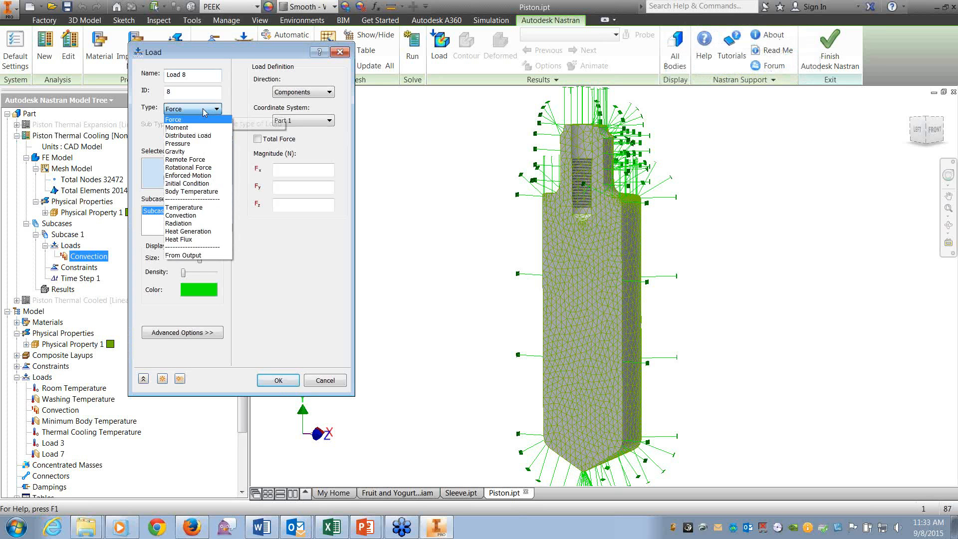
{"action": "left_click", "coordinate": [206, 184]}
{"action": "left_click", "coordinate": [289, 98]}
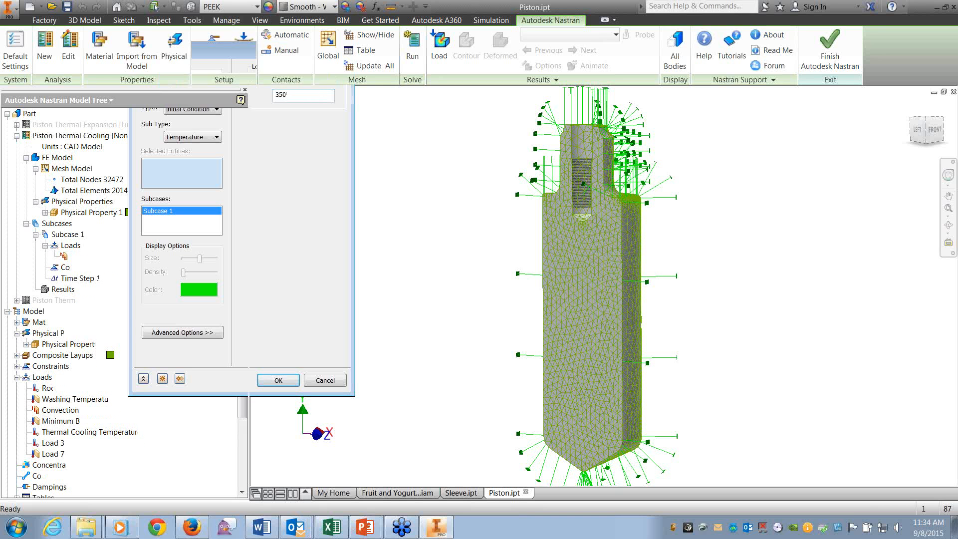
{"action": "key", "text": "Return"}
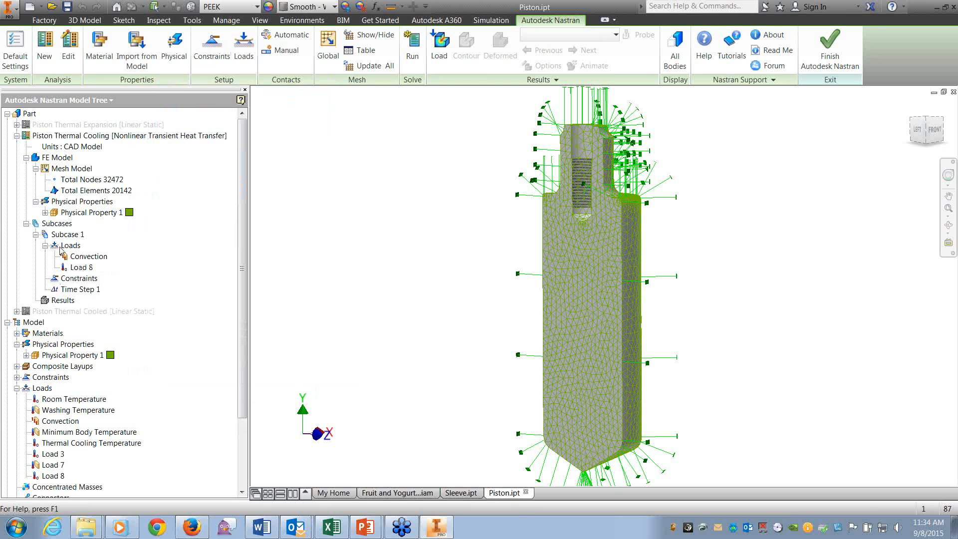
Review the interval settings of Subcase 1's Time Step 1 and accept them as they are
{"action": "left_click", "coordinate": [68, 291]}
{"action": "right_click", "coordinate": [70, 292]}
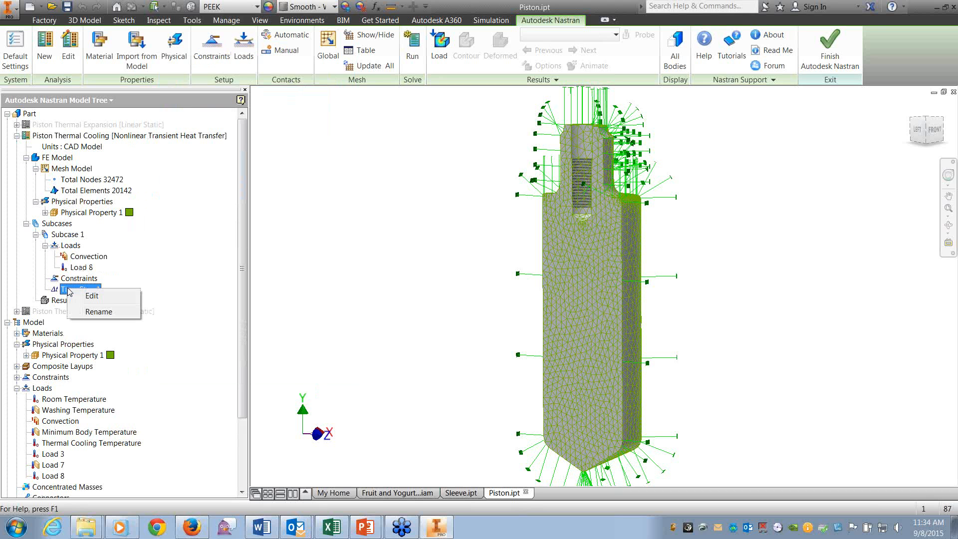
{"action": "left_click", "coordinate": [95, 299]}
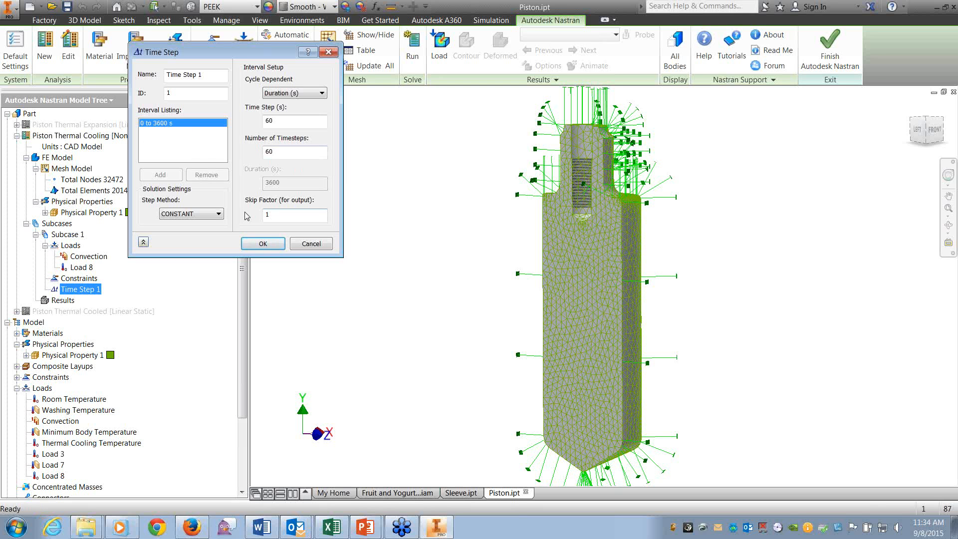
{"action": "left_click", "coordinate": [262, 245]}
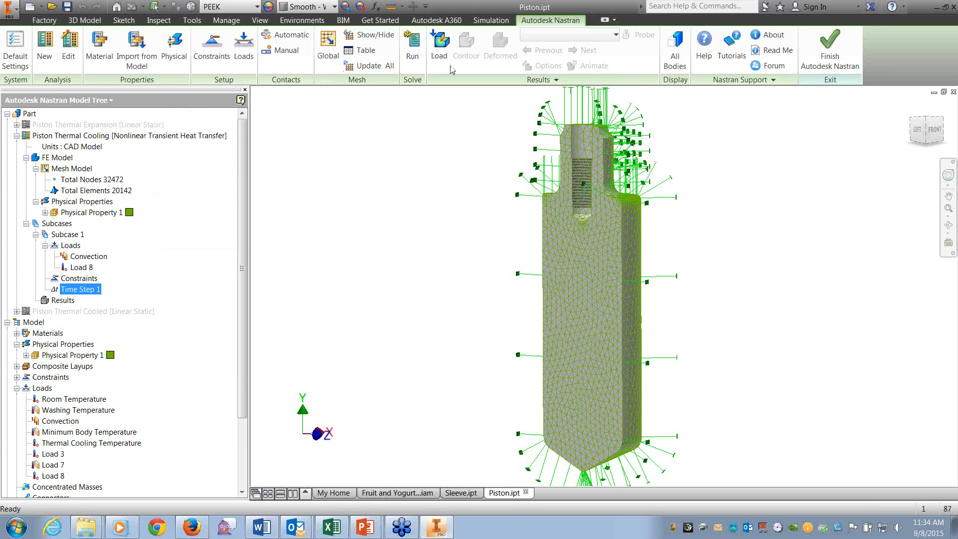
Run the Piston Thermal Cooling analysis and display the live temperature contour on the piston while it solves
{"action": "left_click", "coordinate": [412, 57]}
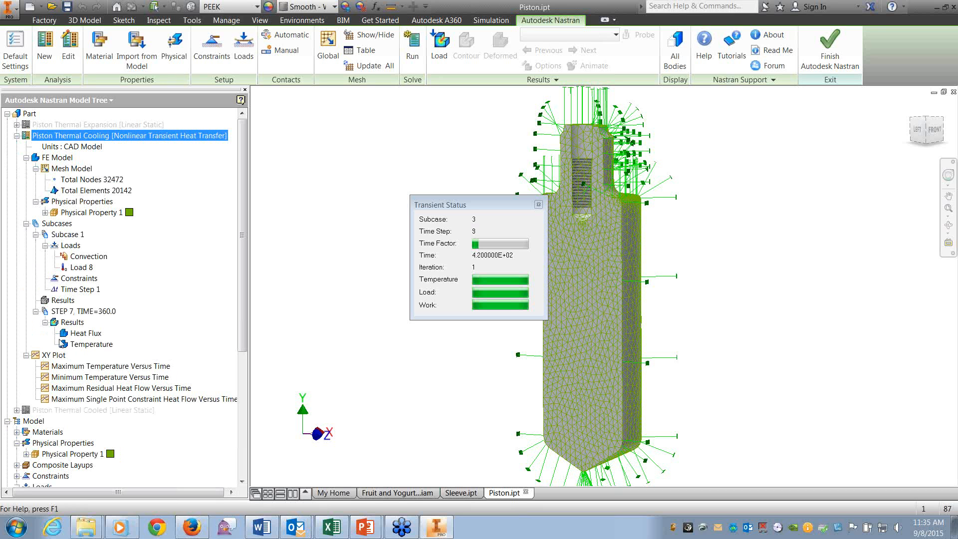
{"action": "left_click", "coordinate": [67, 348]}
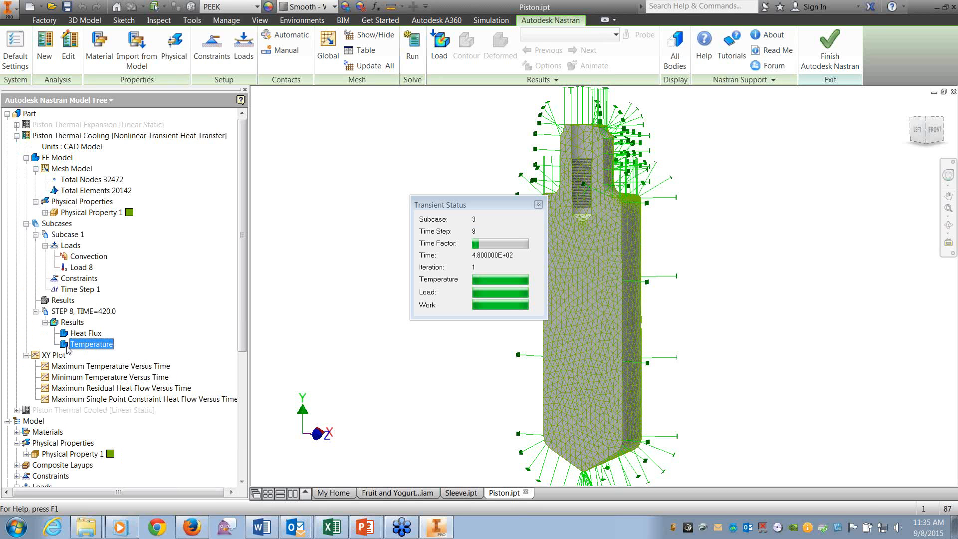
{"action": "double_click", "coordinate": [64, 345]}
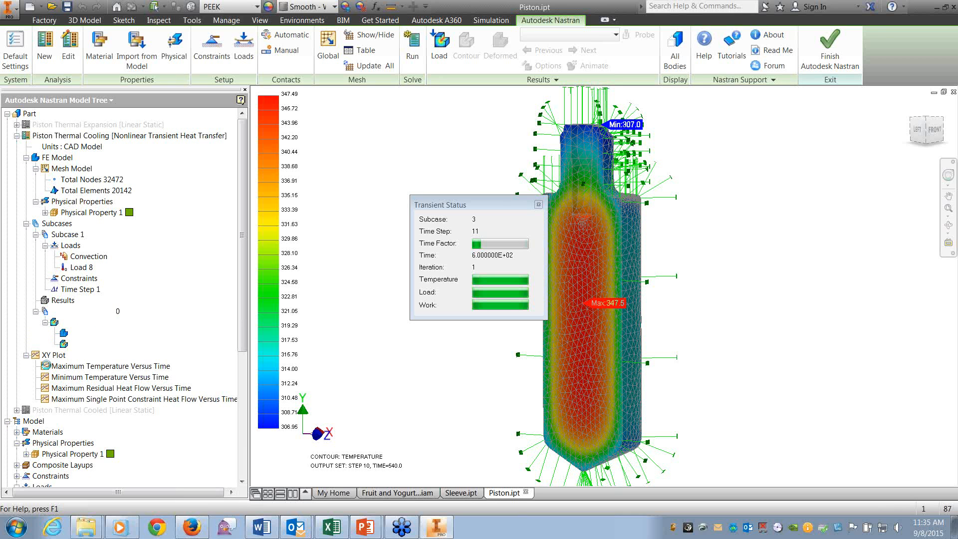
Monitor the Maximum Temperature Versus Time plot during the solve, keeping the Transient Status window clear of the curve, and acknowledge completion
{"action": "double_click", "coordinate": [50, 366]}
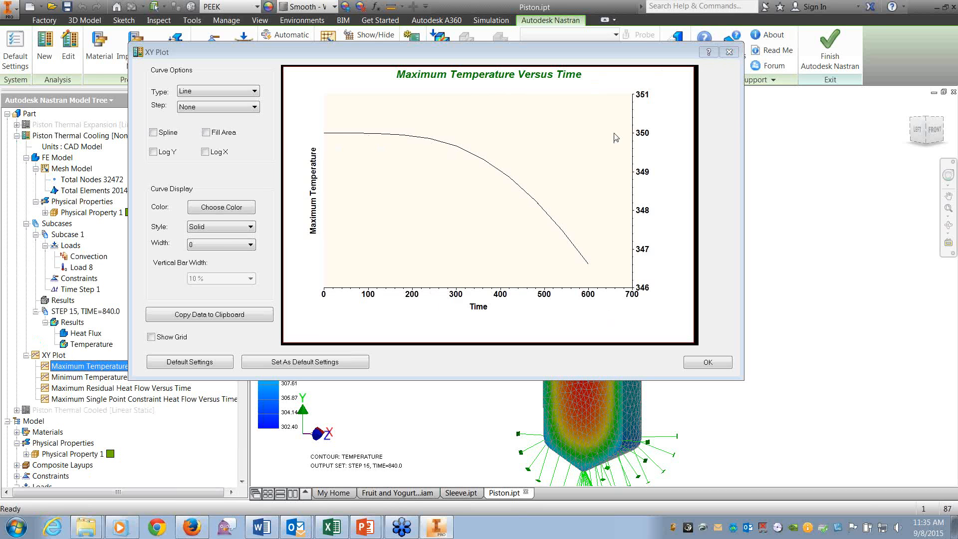
{"action": "left_click", "coordinate": [729, 52]}
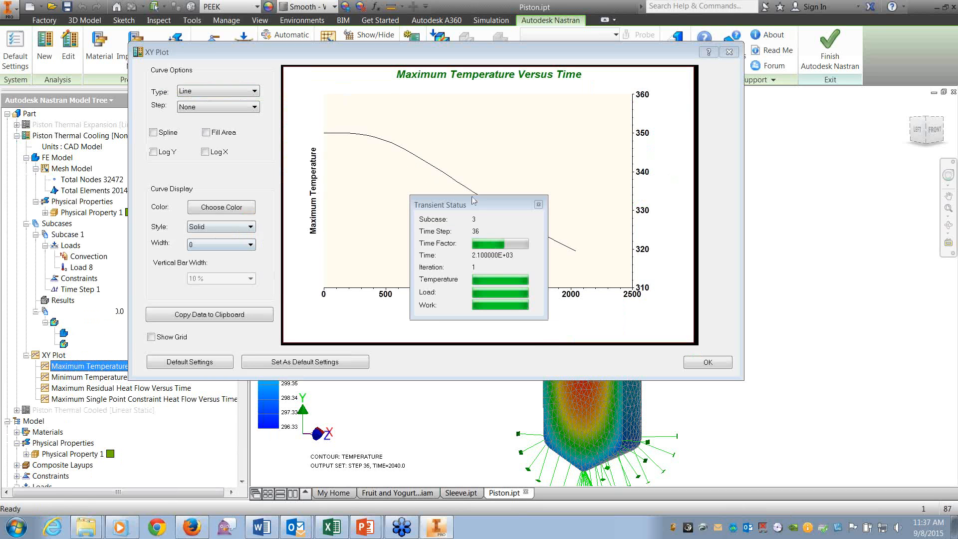
{"action": "left_click_drag", "start_coordinate": [479, 204], "coordinate": [489, 363]}
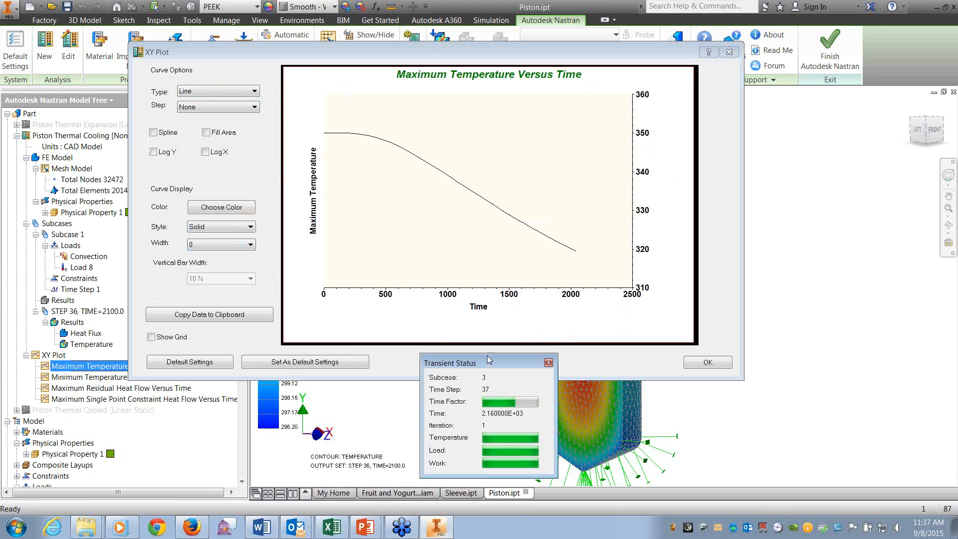
{"action": "mouse_move", "coordinate": [434, 165]}
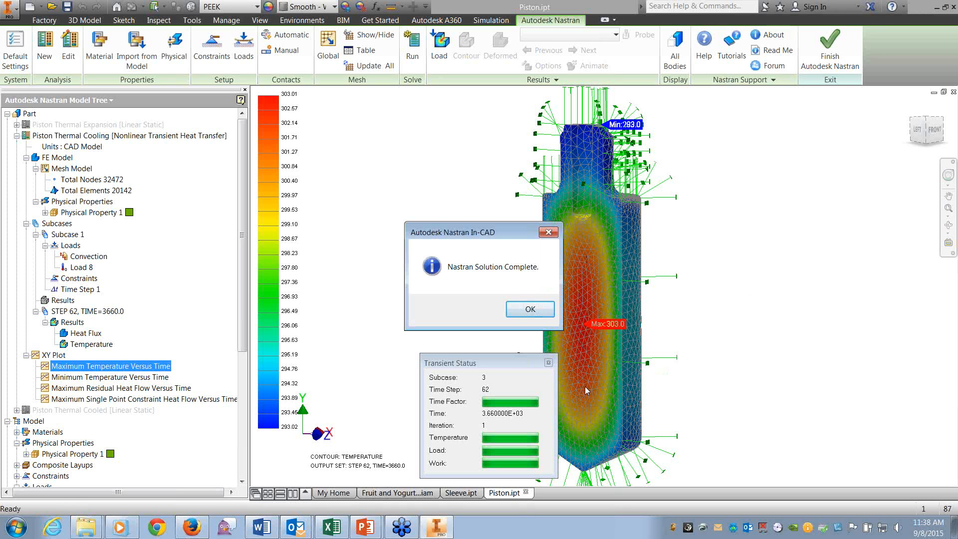
{"action": "left_click", "coordinate": [528, 308]}
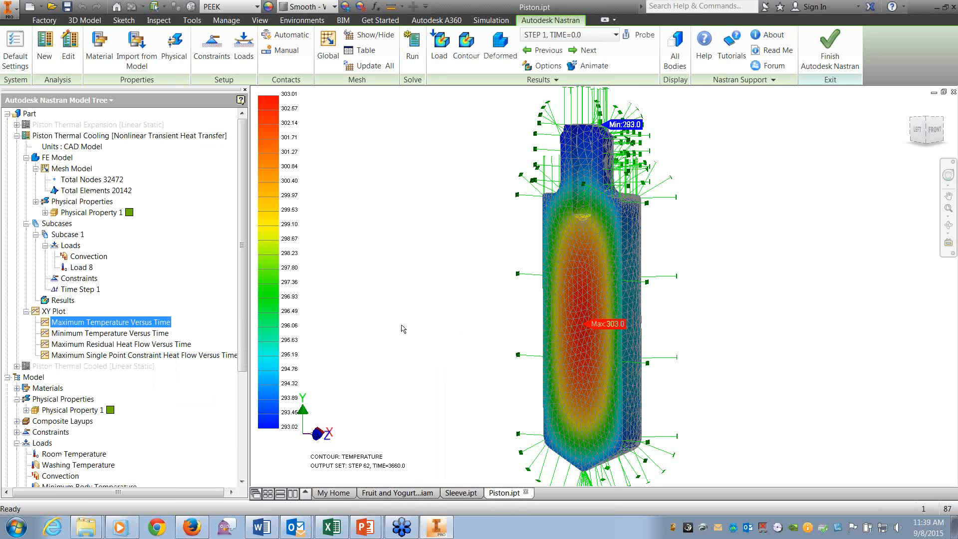
Read points along the full Maximum Temperature Versus Time curve of the solved cooling analysis, closing the plot when done
{"action": "left_click", "coordinate": [45, 322]}
{"action": "double_click", "coordinate": [45, 322]}
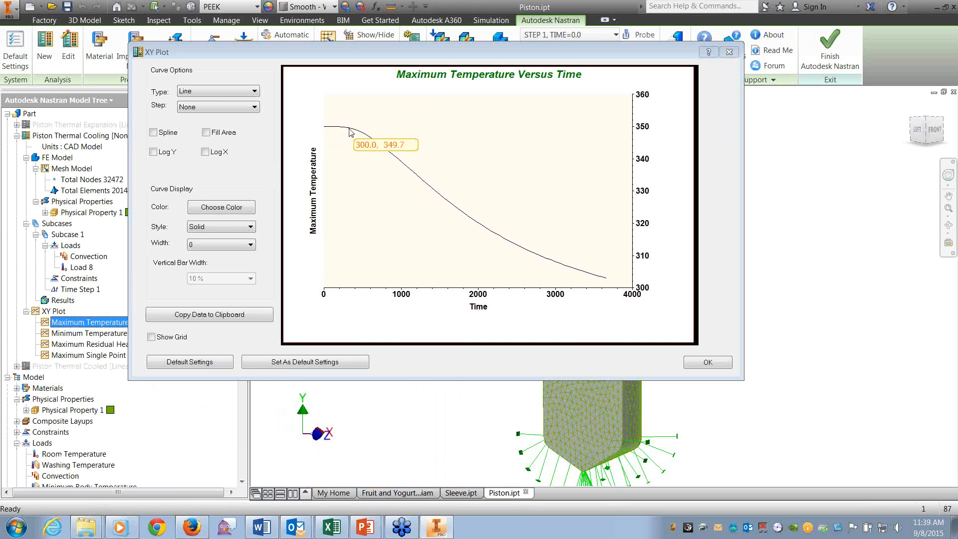
{"action": "mouse_move", "coordinate": [371, 139]}
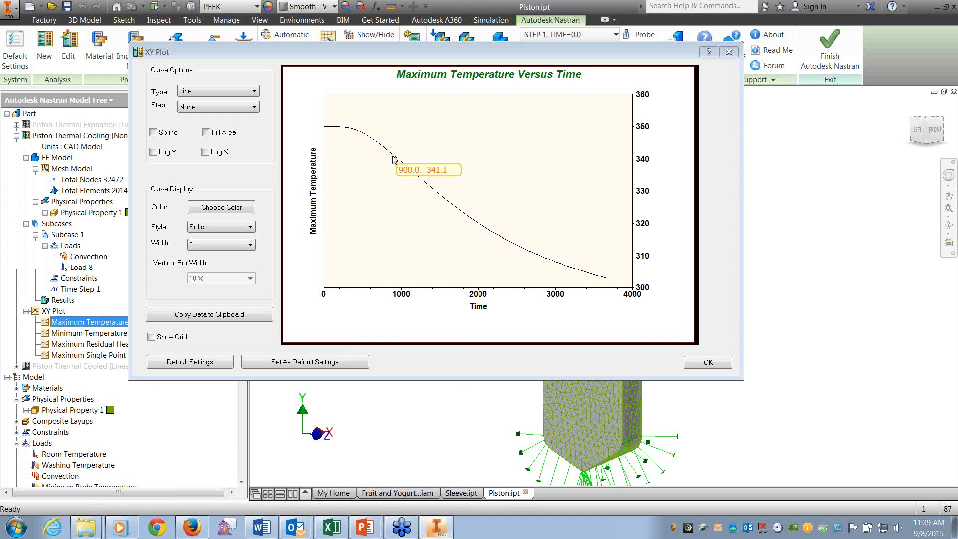
{"action": "mouse_move", "coordinate": [439, 199]}
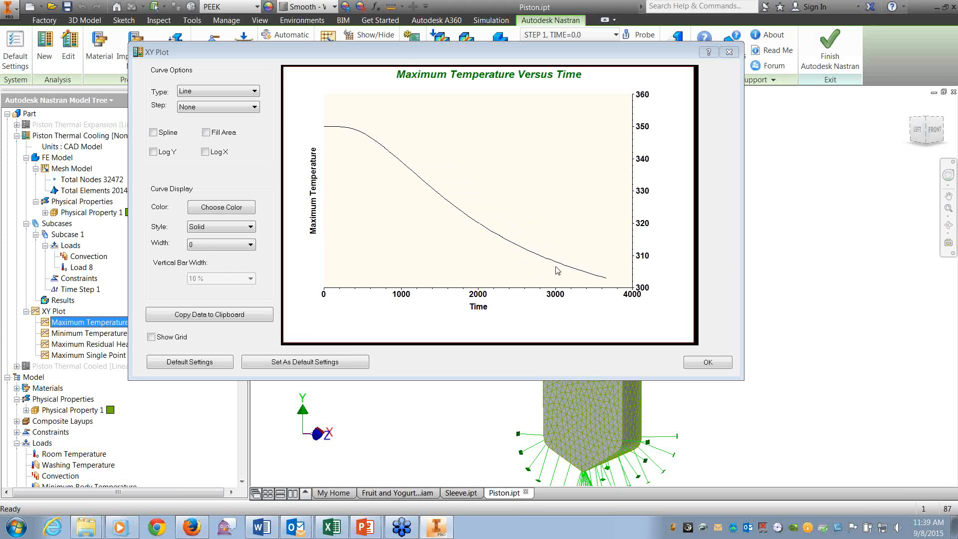
{"action": "mouse_move", "coordinate": [564, 270]}
{"action": "left_click", "coordinate": [729, 53]}
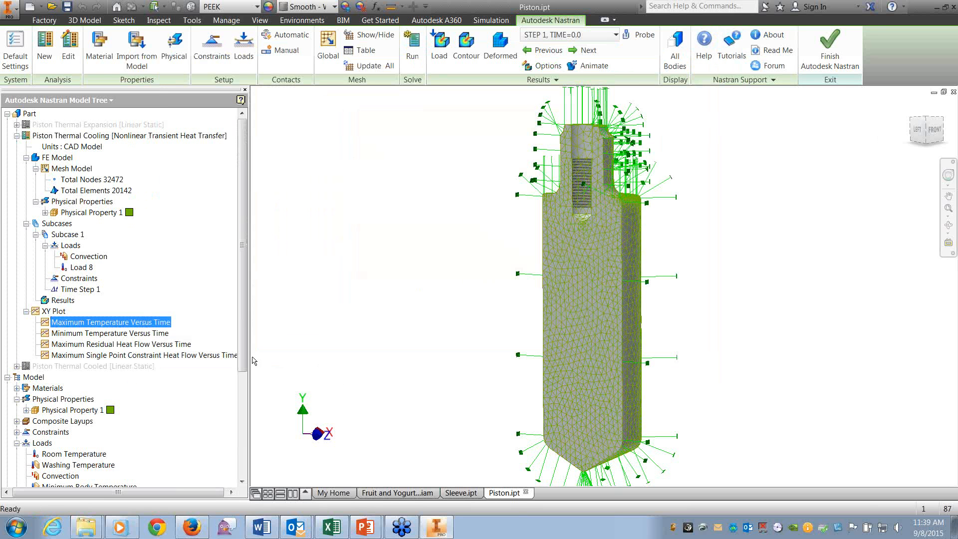
Display the cooling results at STEP 1, TIME=0.0 as a temperature contour, check the available result data types, and close the plot settings
{"action": "left_click", "coordinate": [44, 302]}
{"action": "double_click", "coordinate": [44, 302]}
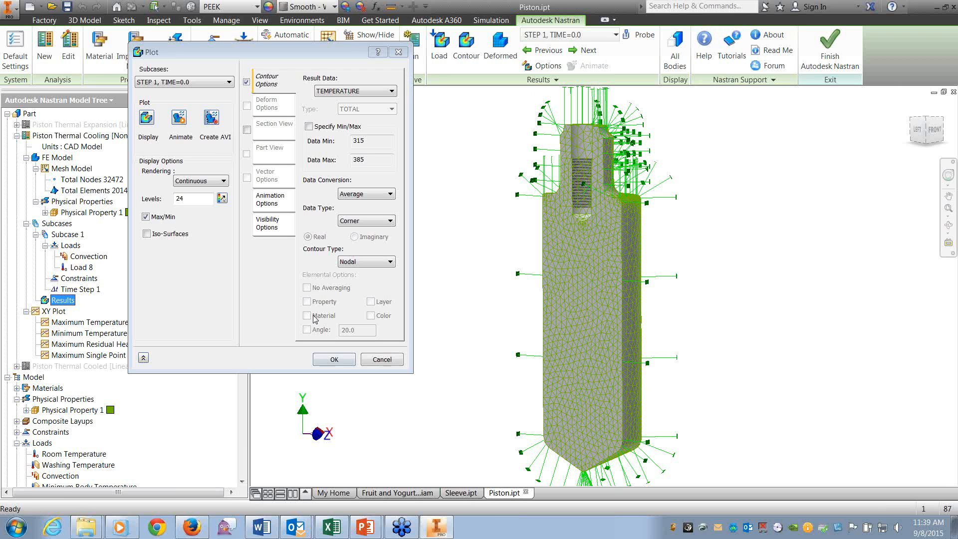
{"action": "left_click", "coordinate": [145, 120]}
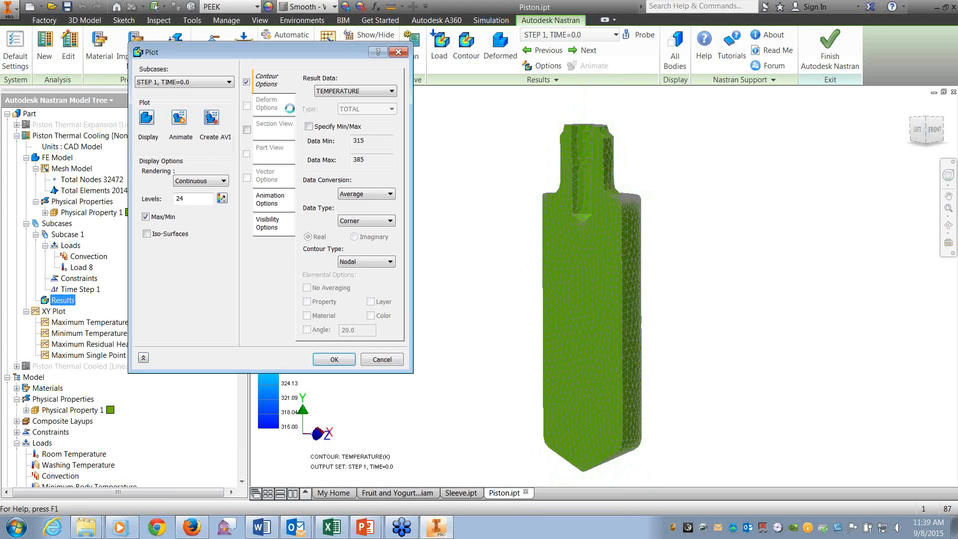
{"action": "left_click", "coordinate": [347, 91]}
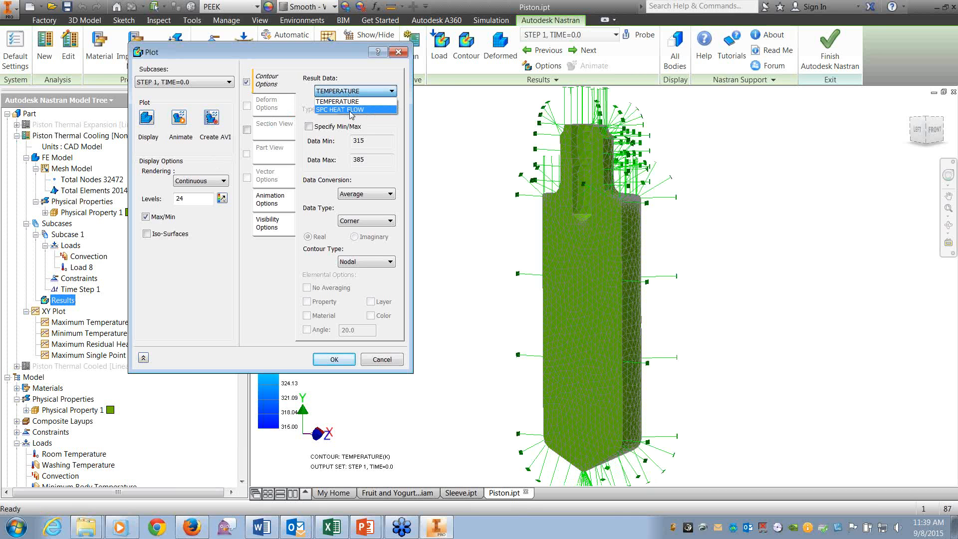
{"action": "left_click", "coordinate": [266, 290]}
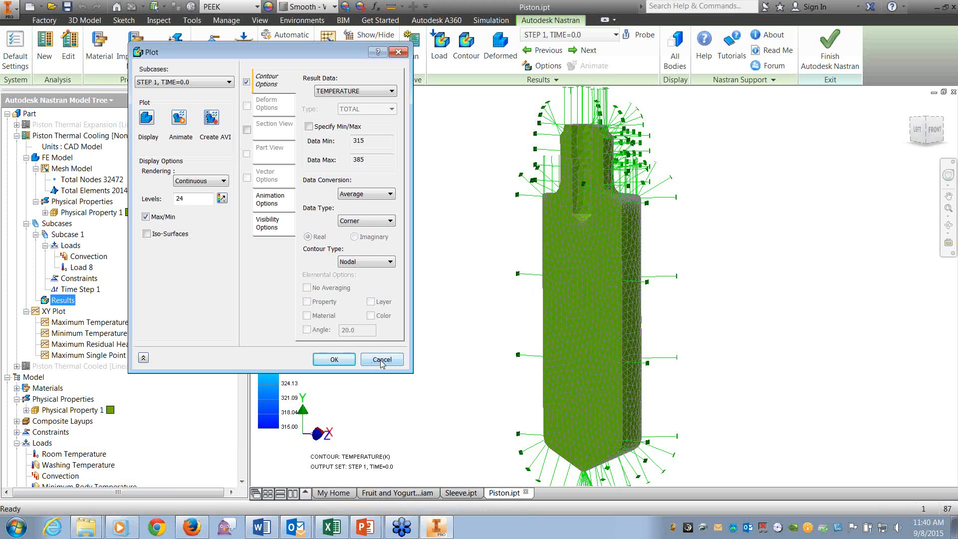
{"action": "left_click", "coordinate": [399, 52]}
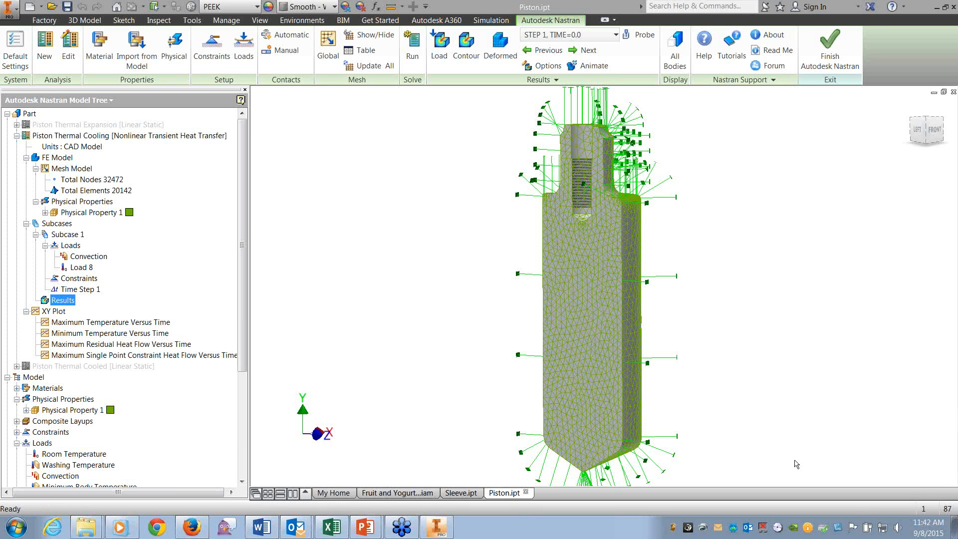
Expand Physical Property 1 of the Piston Thermal Cooling analysis to show its assigned material
{"action": "left_click", "coordinate": [99, 101]}
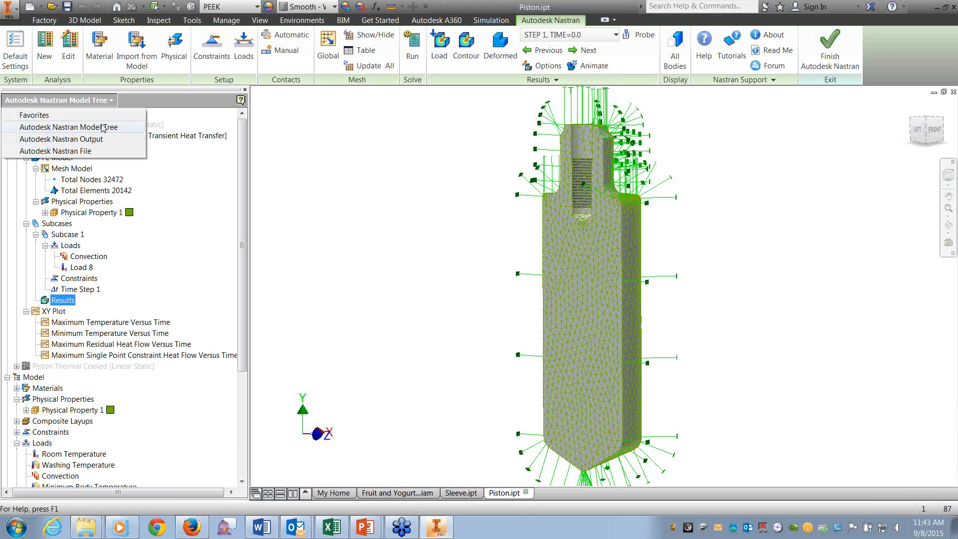
{"action": "left_click", "coordinate": [256, 183]}
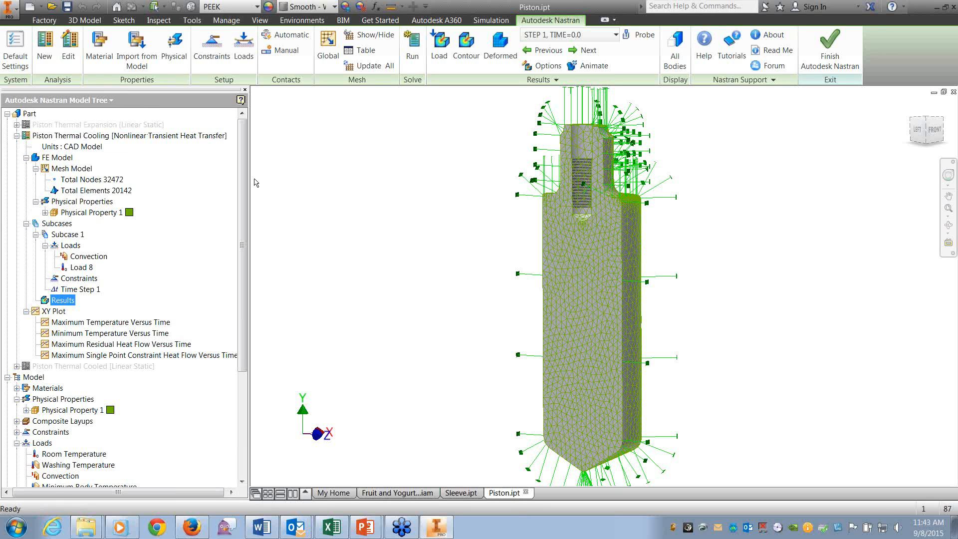
{"action": "mouse_move", "coordinate": [242, 178]}
{"action": "left_mouse_down"}
{"action": "mouse_move", "coordinate": [242, 186]}
{"action": "mouse_move", "coordinate": [242, 177]}
{"action": "left_mouse_up"}
{"action": "left_click", "coordinate": [45, 212]}
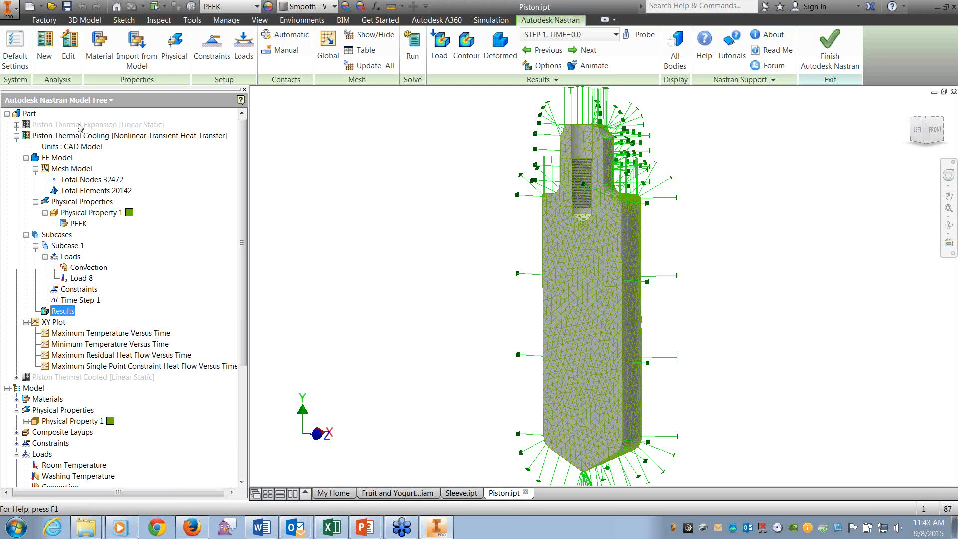
Open the Autodesk Nastran Output for the cooling run and review the end of the solver log, highlighting the total warnings line
{"action": "left_click", "coordinate": [99, 104]}
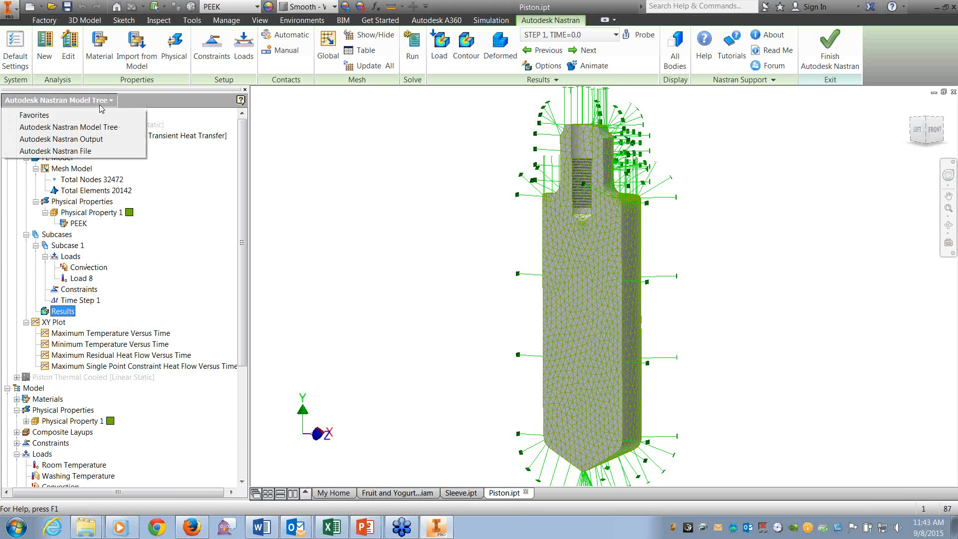
{"action": "left_click", "coordinate": [93, 141]}
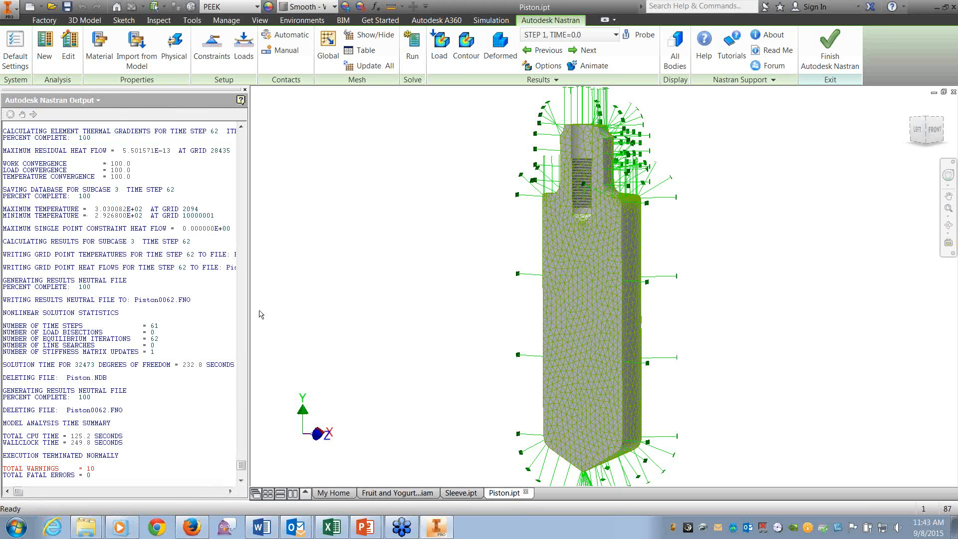
{"action": "double_click", "coordinate": [77, 471]}
{"action": "left_click_drag", "start_coordinate": [77, 471], "coordinate": [3, 471]}
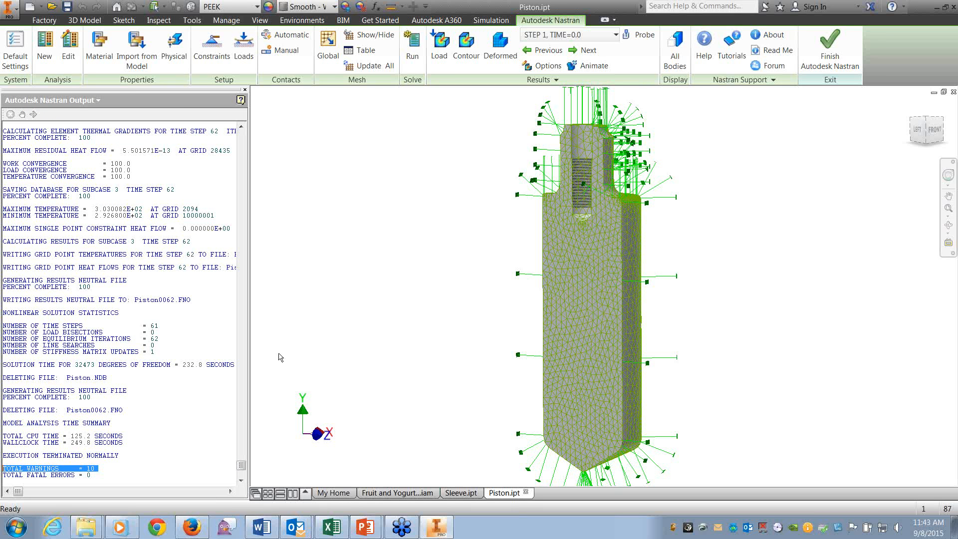
{"action": "mouse_move", "coordinate": [241, 468]}
{"action": "left_mouse_down"}
{"action": "mouse_move", "coordinate": [245, 458]}
{"action": "mouse_move", "coordinate": [245, 471]}
{"action": "left_mouse_up"}
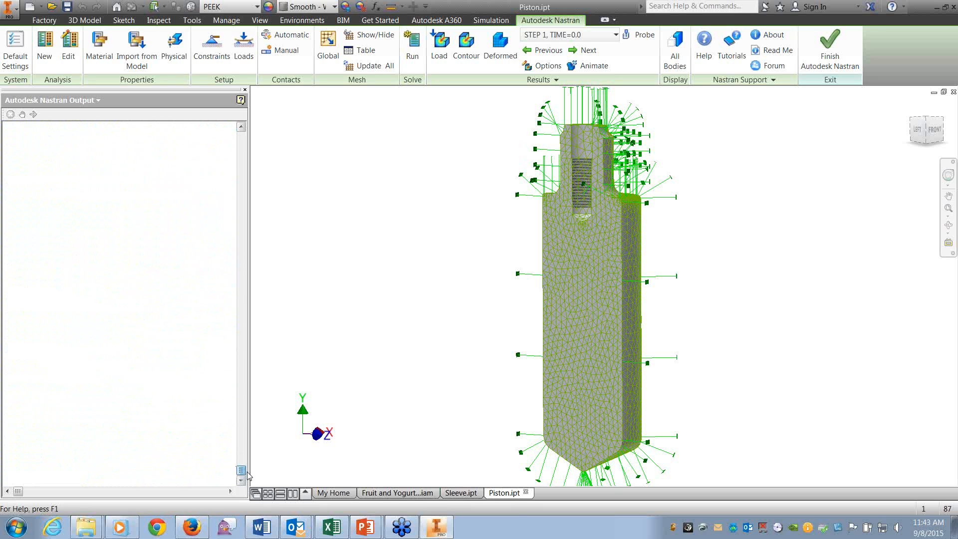
Open the Autodesk Nastran File view, resize it for readability, and examine the solver input deck's header lines down to the ECHO entry
{"action": "left_click", "coordinate": [98, 101]}
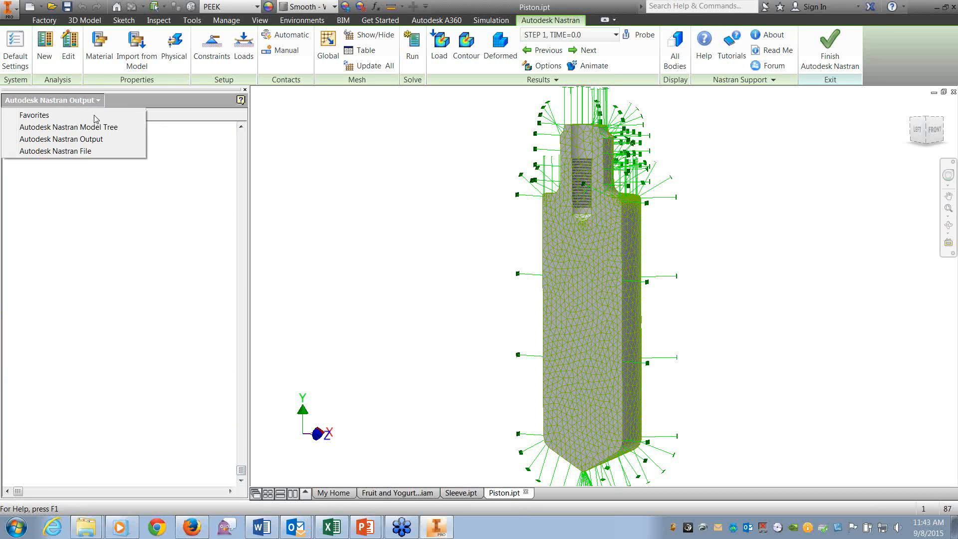
{"action": "left_click", "coordinate": [96, 150]}
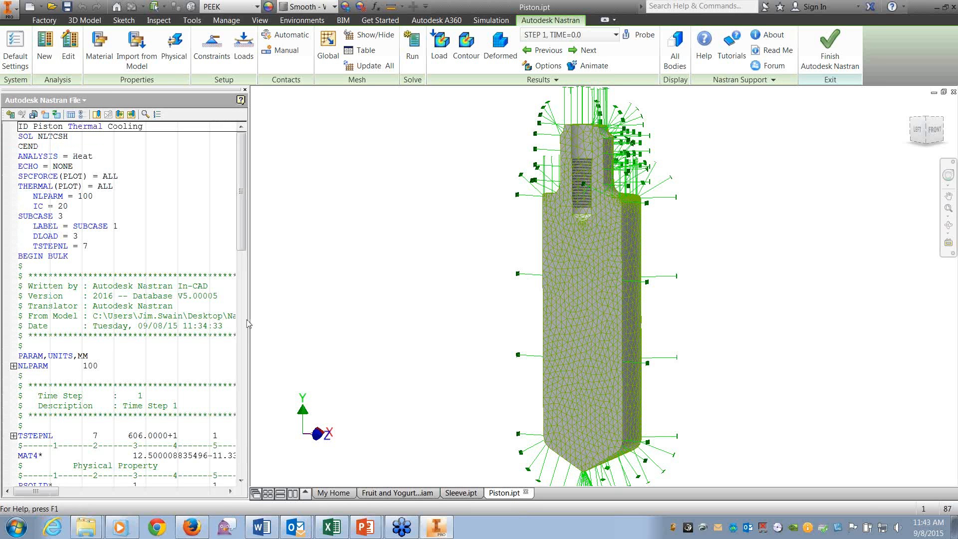
{"action": "left_click_drag", "start_coordinate": [247, 321], "coordinate": [519, 330]}
{"action": "left_click_drag", "start_coordinate": [163, 489], "coordinate": [3, 456]}
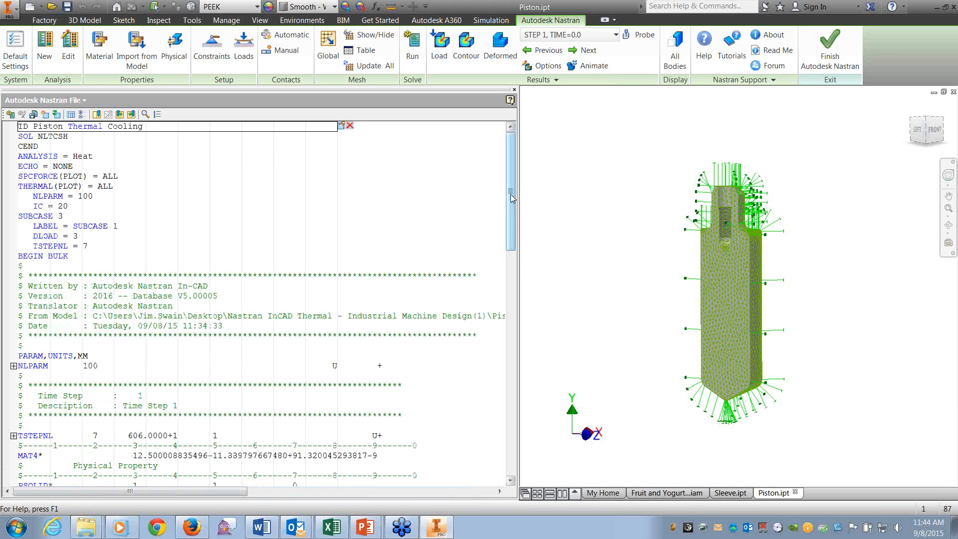
{"action": "left_click_drag", "start_coordinate": [519, 263], "coordinate": [345, 280]}
{"action": "left_click", "coordinate": [60, 168]}
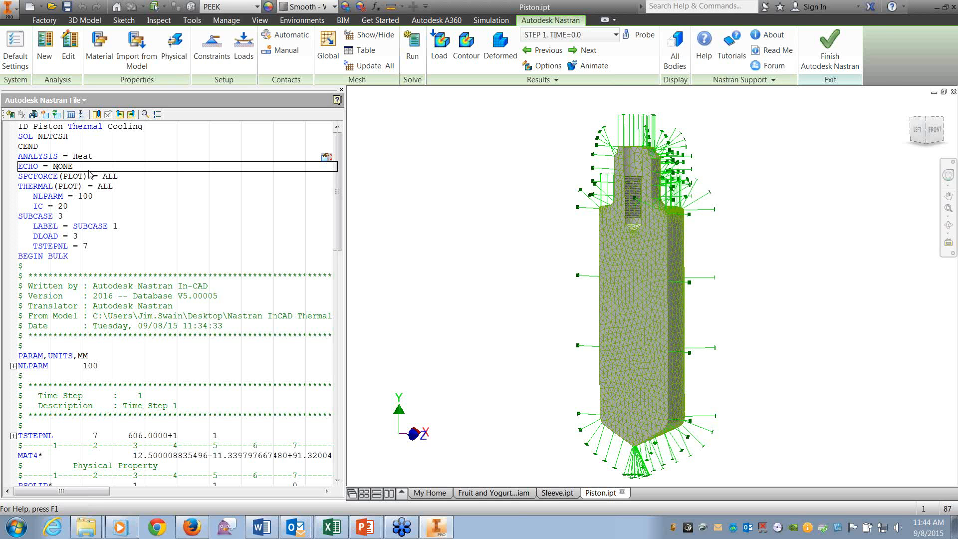
Return to the Autodesk Nastran Model Tree and narrow the browser to give the model more room
{"action": "left_click", "coordinate": [83, 101]}
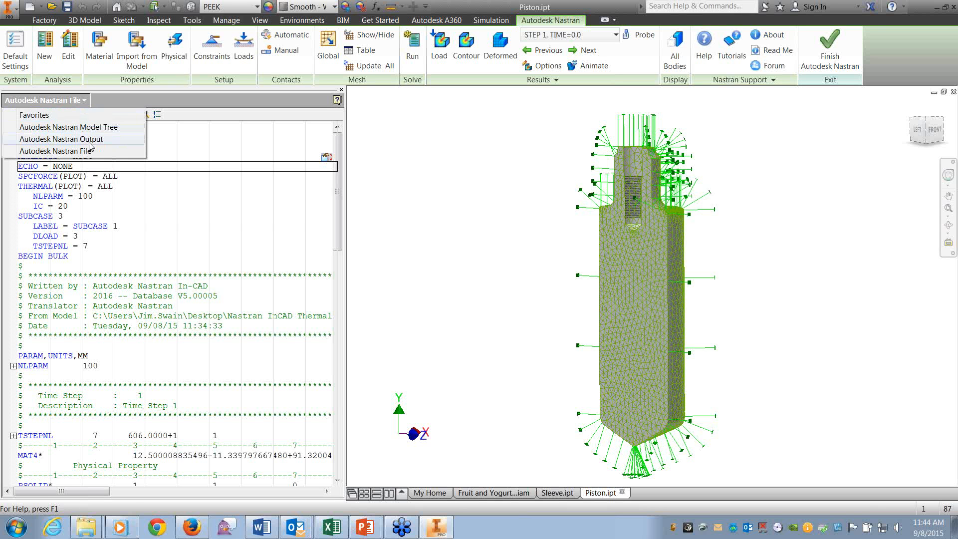
{"action": "left_click", "coordinate": [86, 128]}
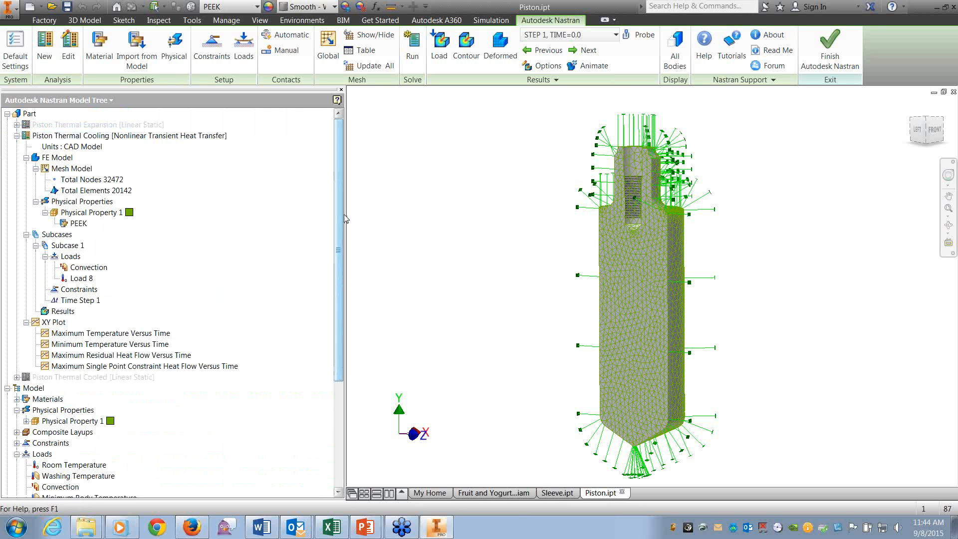
{"action": "left_click_drag", "start_coordinate": [346, 216], "coordinate": [233, 215]}
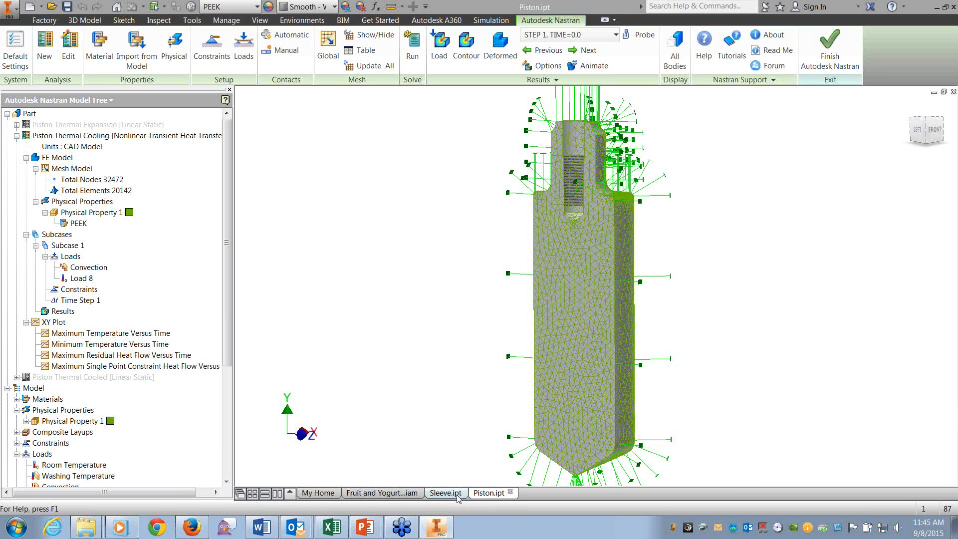
Switch to the PowerPoint slide show of Nastran In-CAD Webinar 09-2015.pptx and advance to the Autodesk Simulation Wrap-Up slide
{"action": "mouse_move", "coordinate": [455, 495]}
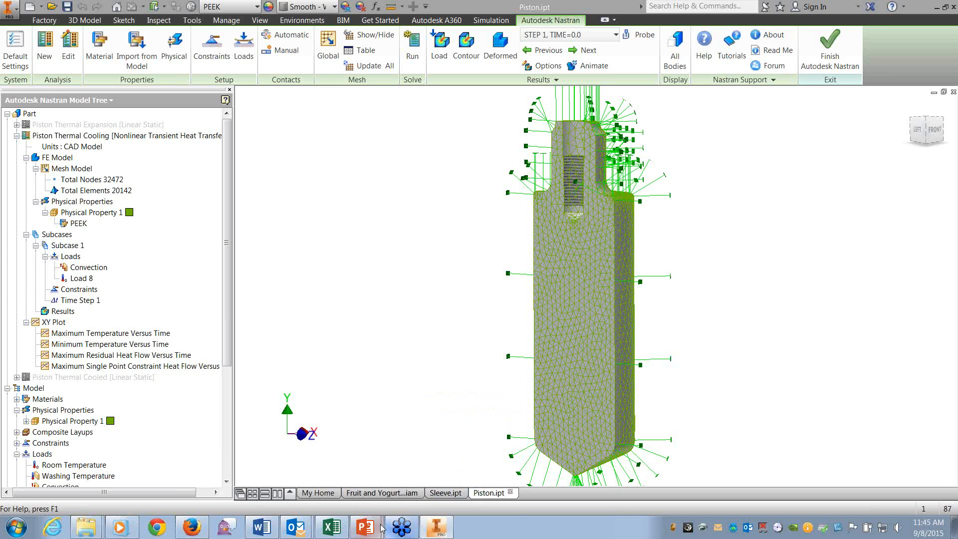
{"action": "mouse_move", "coordinate": [381, 527]}
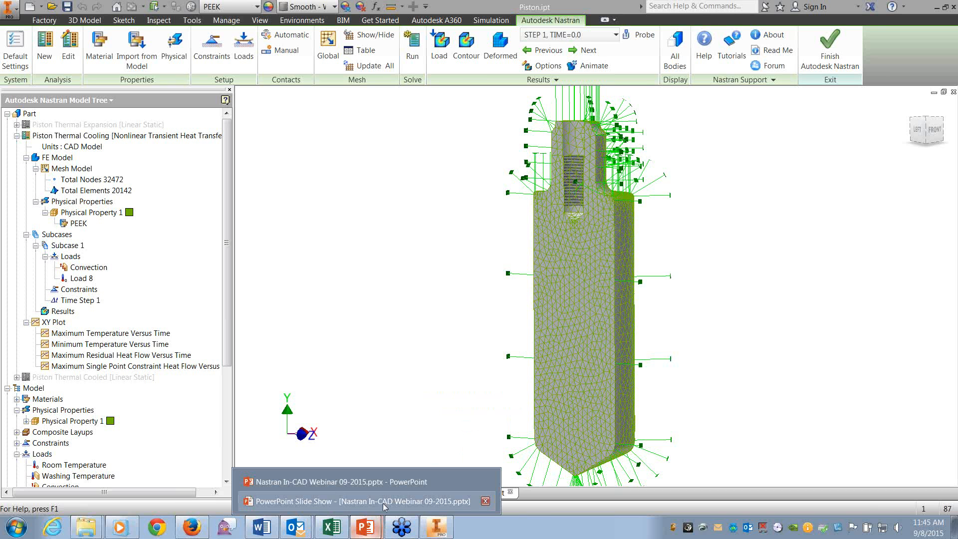
{"action": "left_click", "coordinate": [384, 501]}
{"action": "key", "text": "Right"}
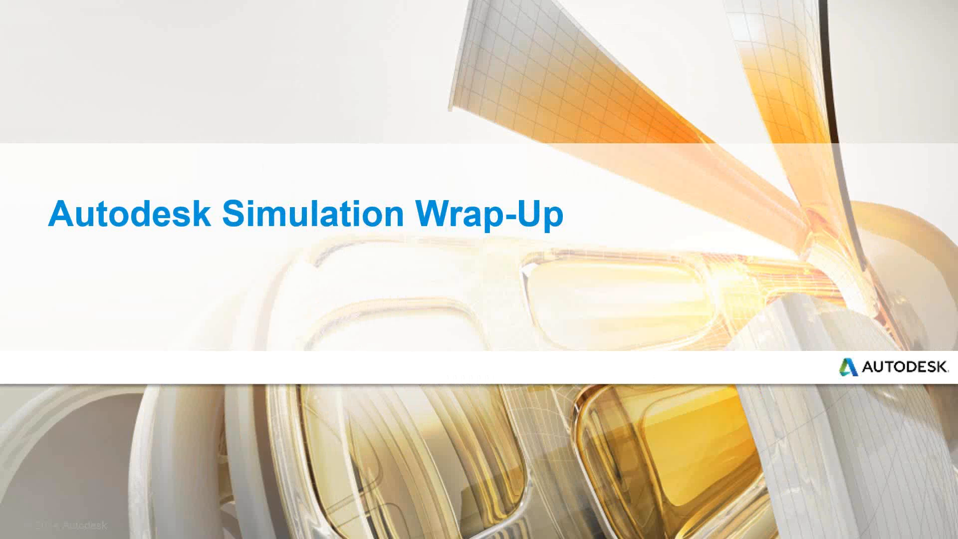
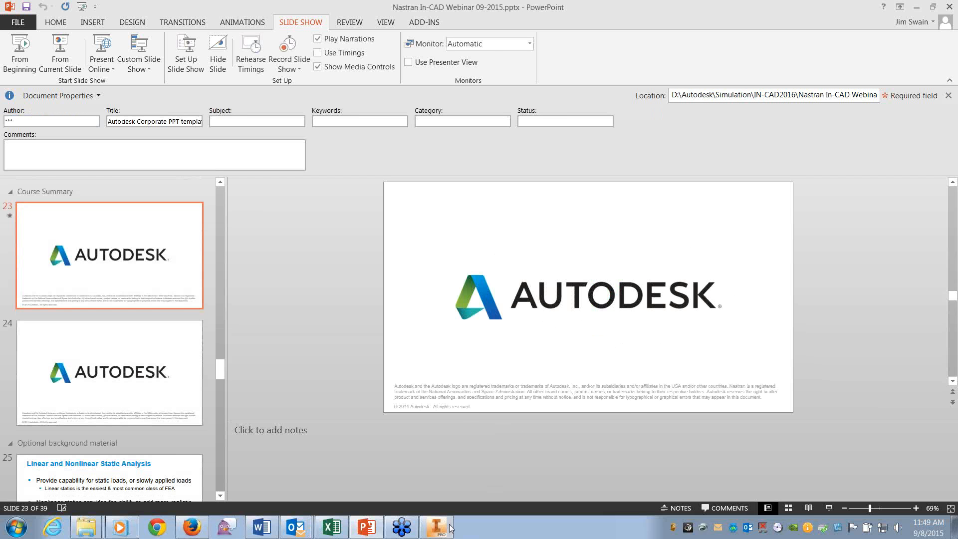
Switch back to Inventor, bring up Sleeve.ipt and close that document
{"action": "left_click", "coordinate": [443, 530]}
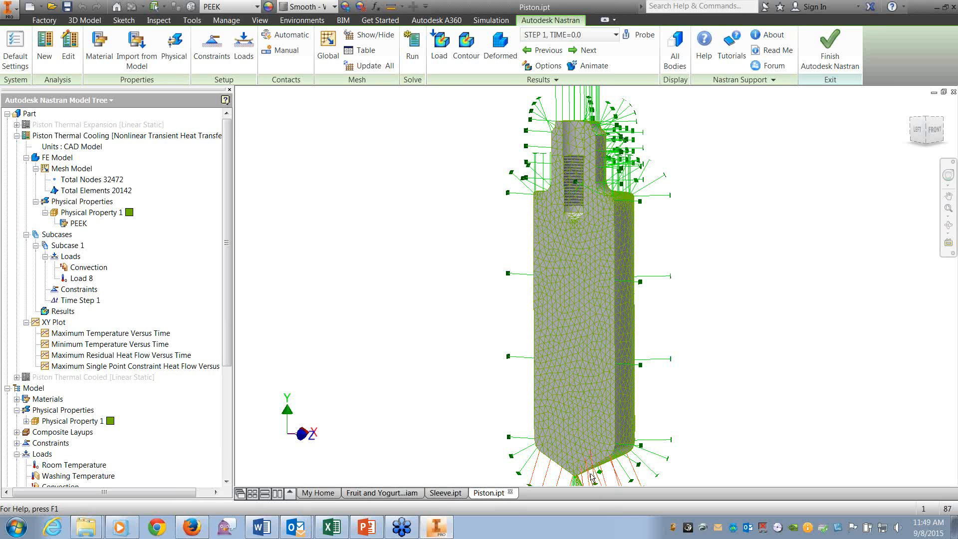
{"action": "left_click", "coordinate": [453, 494]}
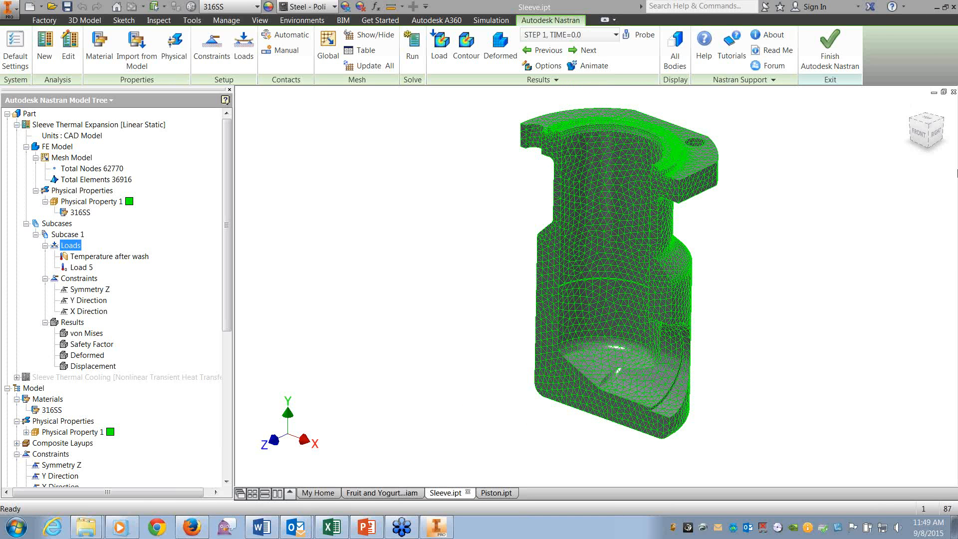
{"action": "left_click", "coordinate": [953, 93]}
{"action": "left_click", "coordinate": [444, 293]}
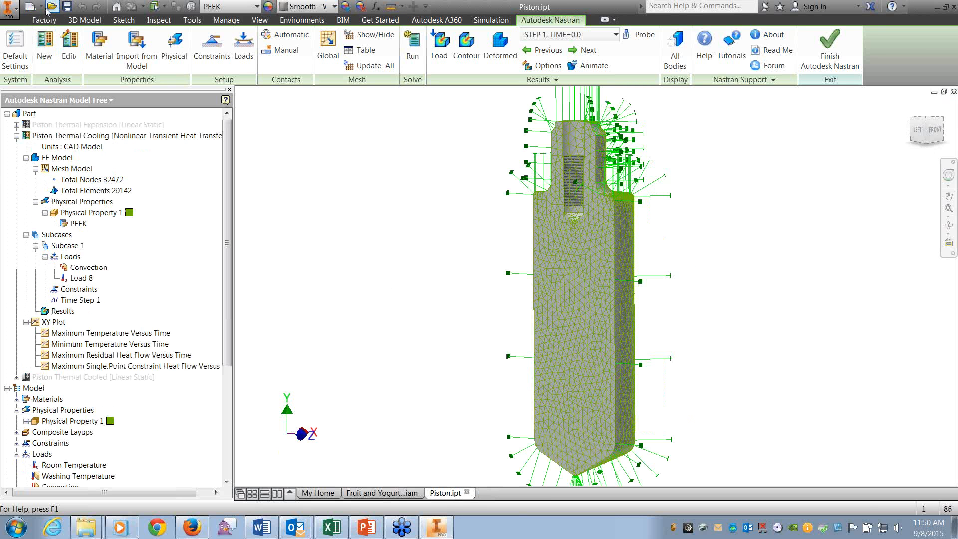
Reopen Sleeve.ipt from the recent documents and enter the Autodesk Nastran In-CAD environment
{"action": "left_click", "coordinate": [13, 13]}
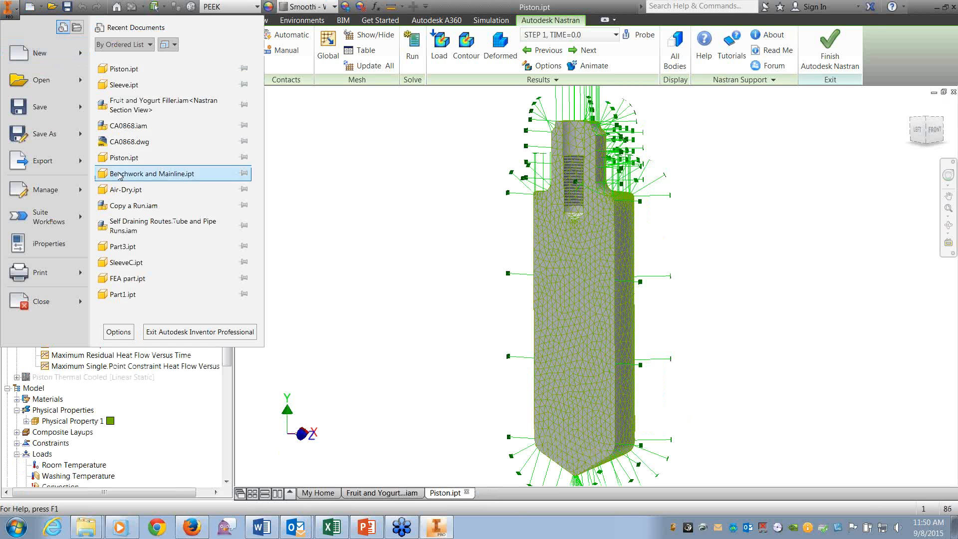
{"action": "left_click", "coordinate": [155, 89]}
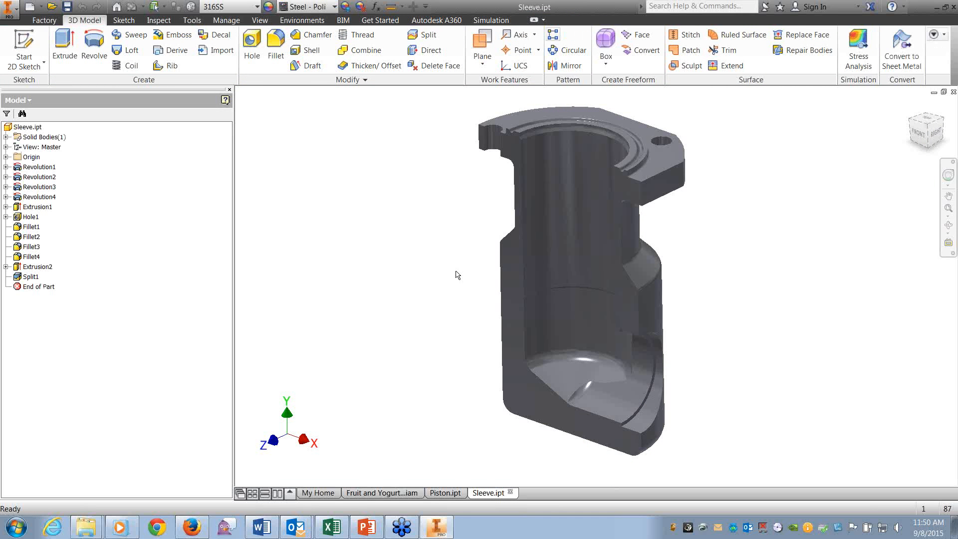
{"action": "left_click", "coordinate": [303, 20]}
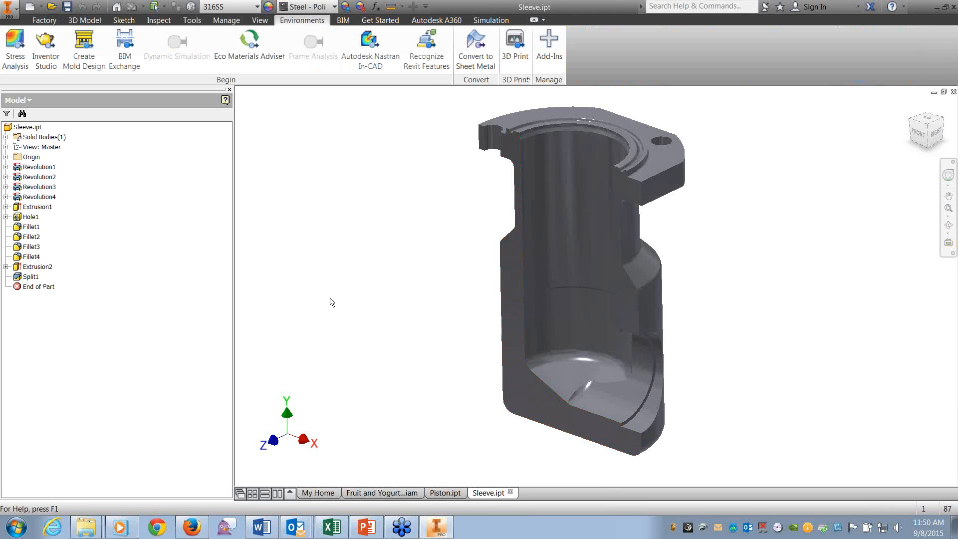
{"action": "left_click", "coordinate": [380, 71]}
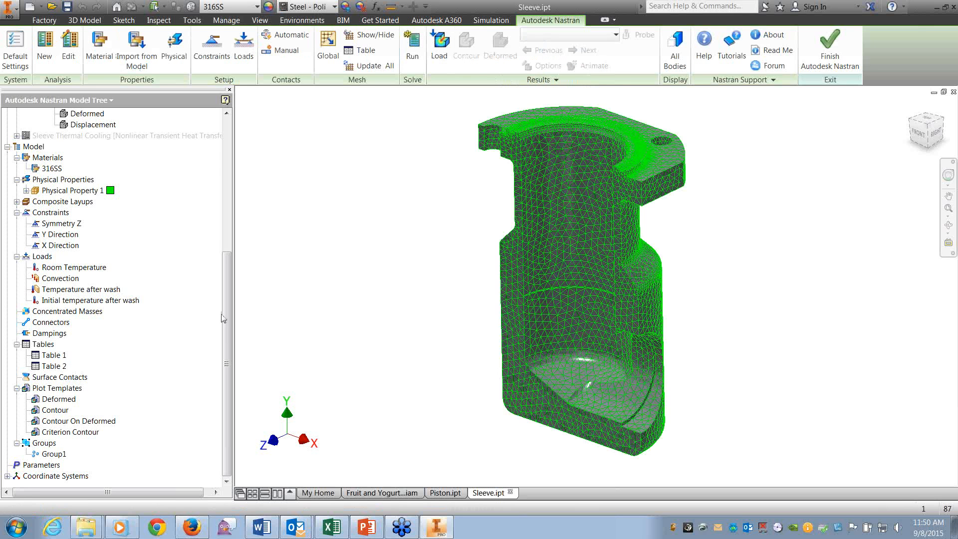
Assign the model's Room Temperature load to the Loads of Subcase 1 in the Sleeve Thermal Expansion analysis
{"action": "left_click_drag", "start_coordinate": [229, 325], "coordinate": [228, 188]}
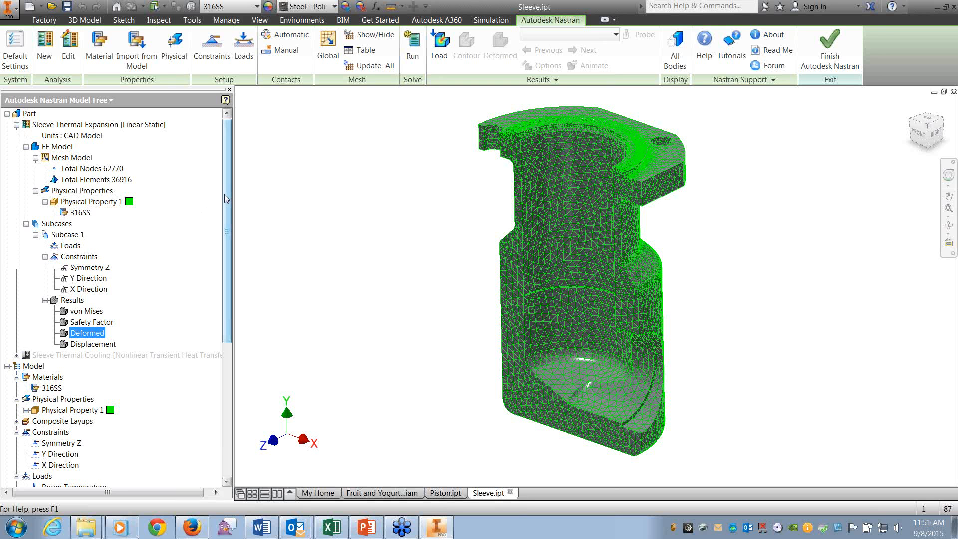
{"action": "left_click_drag", "start_coordinate": [226, 200], "coordinate": [226, 244]}
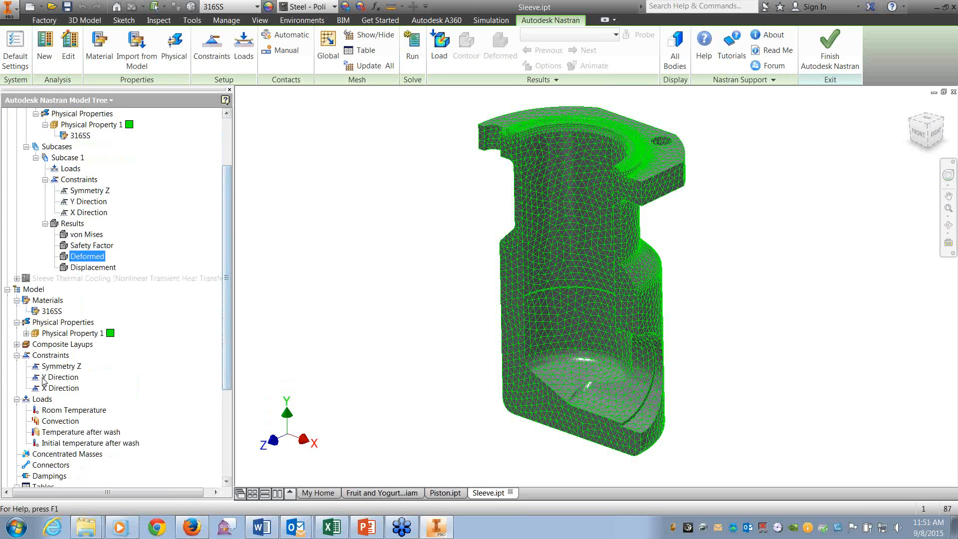
{"action": "left_click", "coordinate": [36, 411]}
{"action": "left_click", "coordinate": [57, 146]}
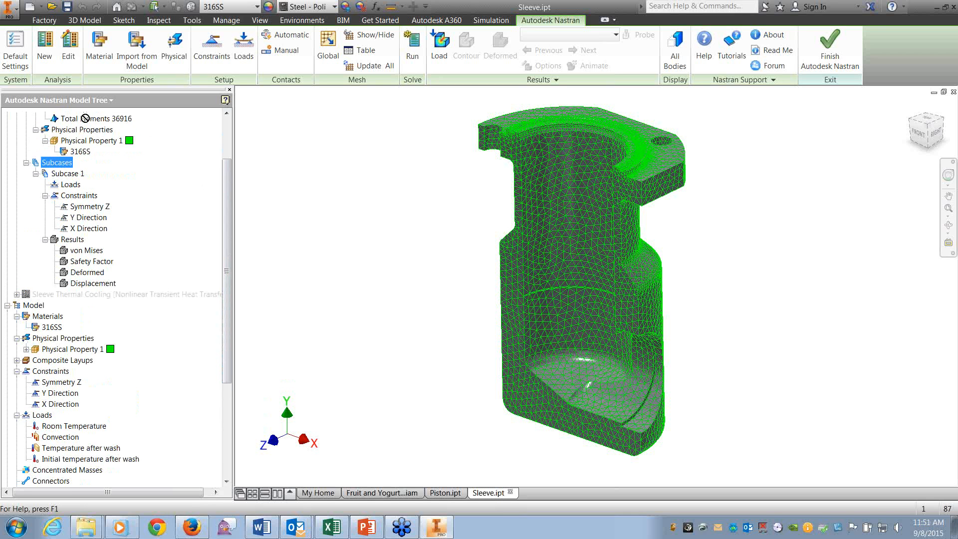
{"action": "left_click", "coordinate": [68, 246]}
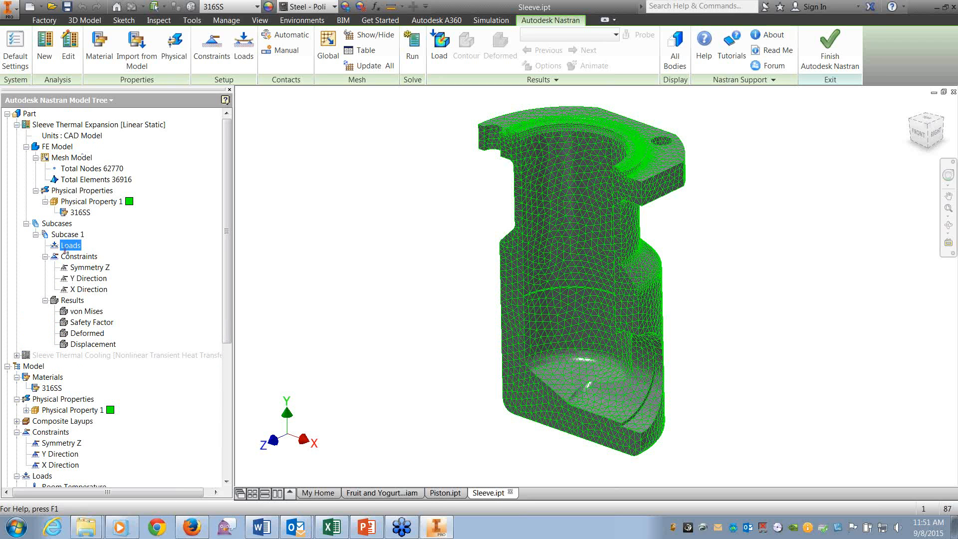
{"action": "left_click_drag", "start_coordinate": [58, 248], "coordinate": [59, 248]}
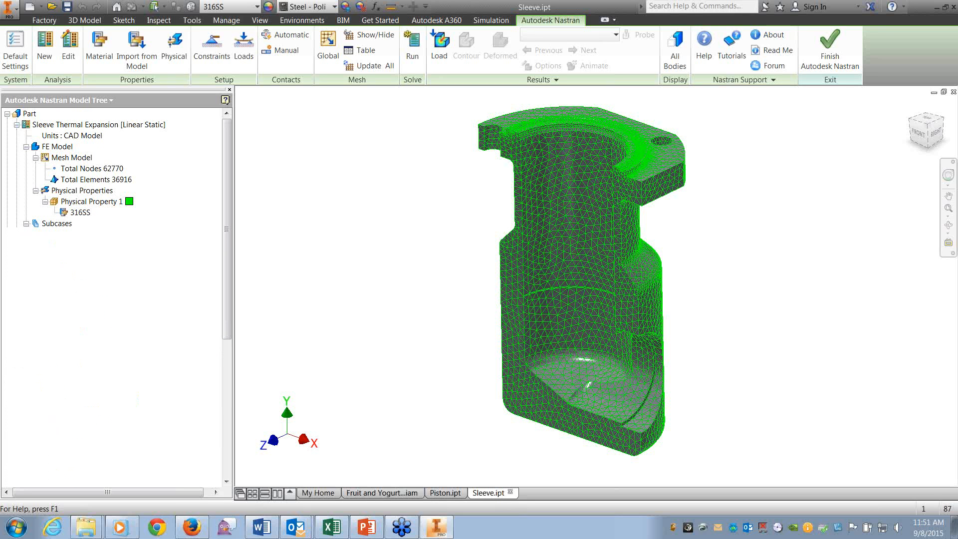
Review the definition of the Room Temperature load in Subcase 1 without changing it
{"action": "right_click", "coordinate": [80, 257]}
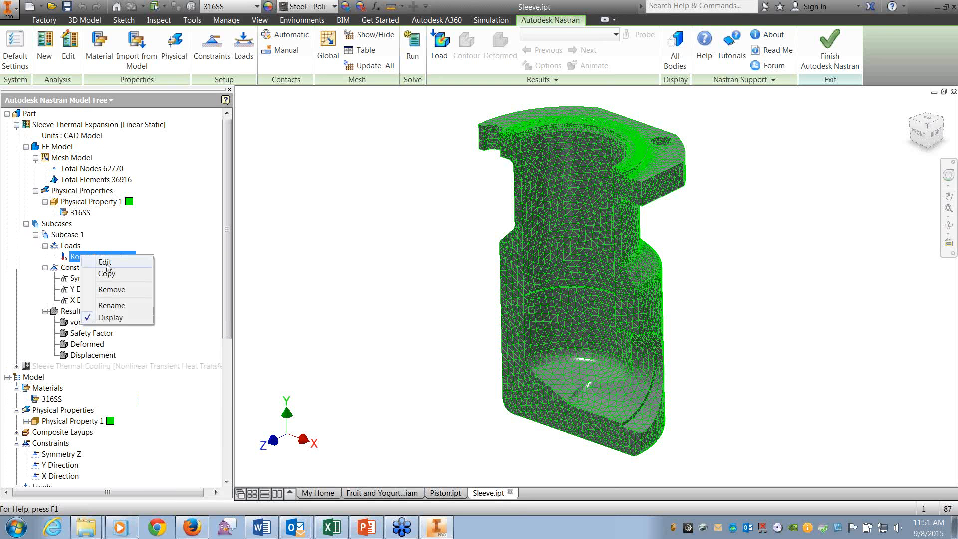
{"action": "left_click", "coordinate": [97, 261]}
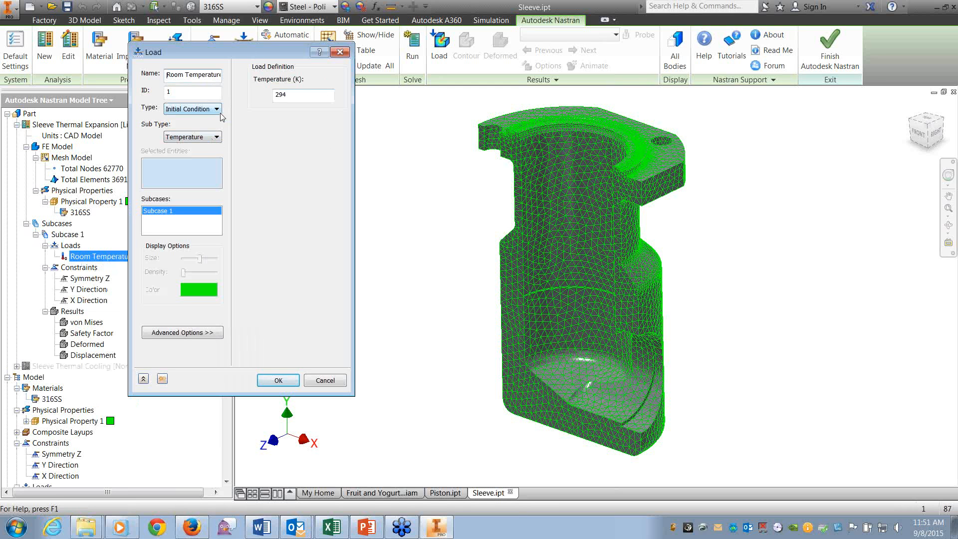
{"action": "left_click", "coordinate": [320, 385]}
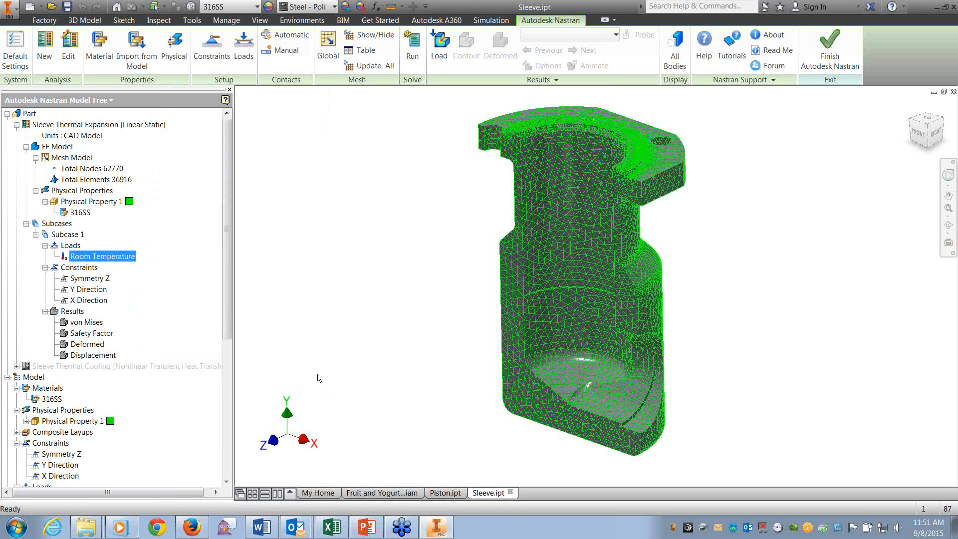
Add a Body Temperature load of 350 K to Subcase 1
{"action": "left_click", "coordinate": [241, 46]}
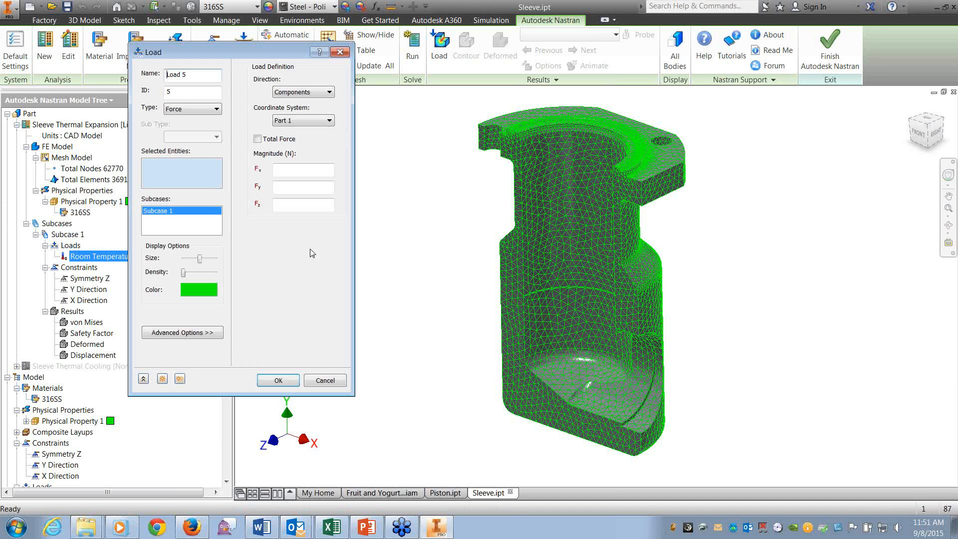
{"action": "left_click", "coordinate": [204, 115]}
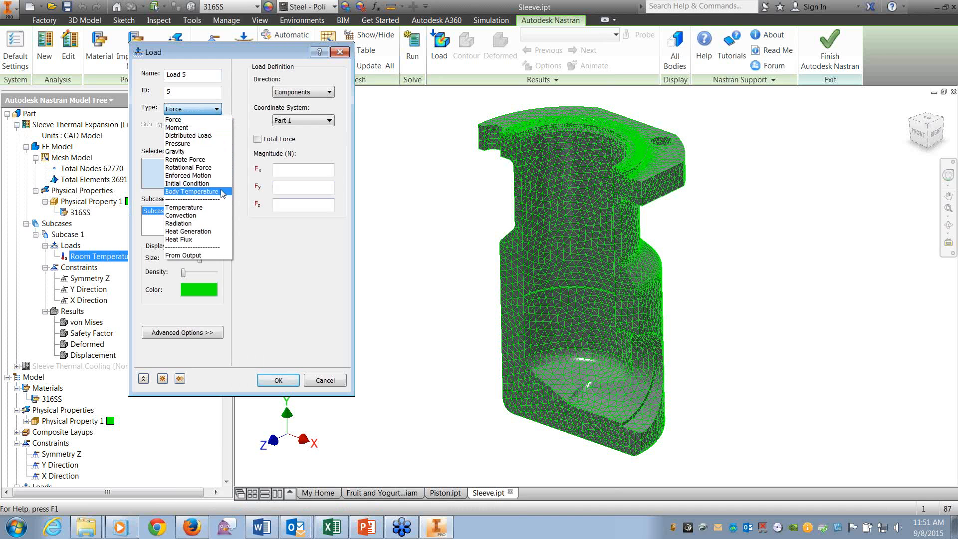
{"action": "left_click", "coordinate": [191, 191]}
{"action": "left_click", "coordinate": [303, 95]}
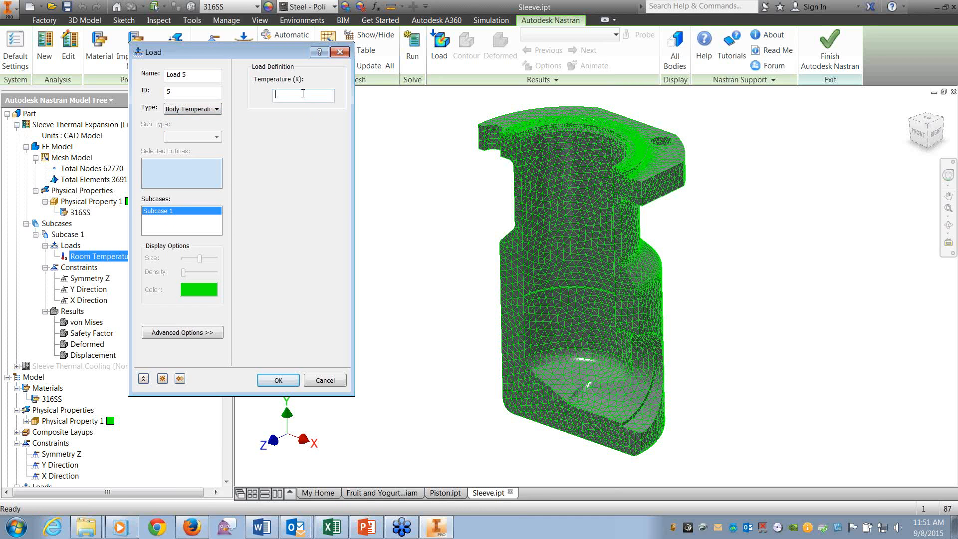
{"action": "type", "text": "350"}
{"action": "left_click", "coordinate": [278, 382]}
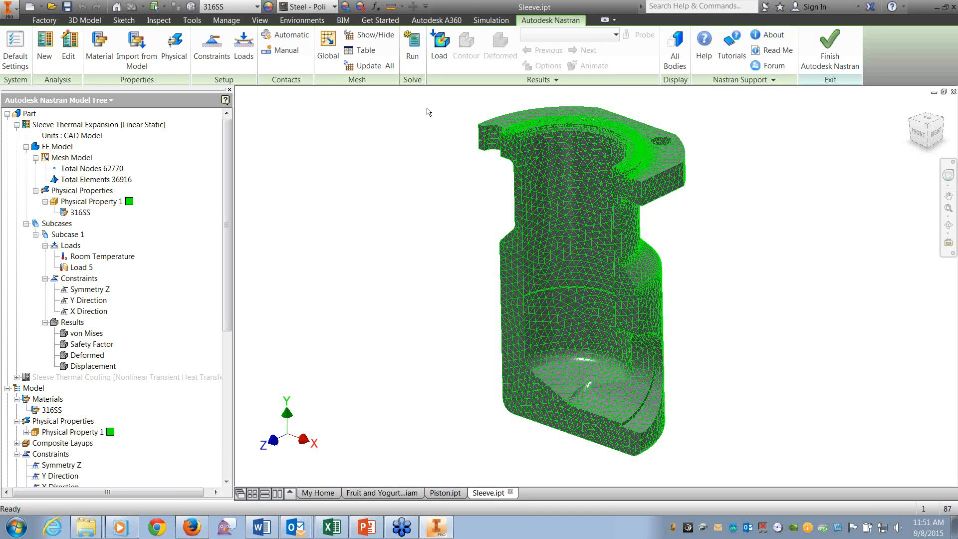
Run the Sleeve Thermal Expansion analysis through to completion
{"action": "left_click", "coordinate": [413, 59]}
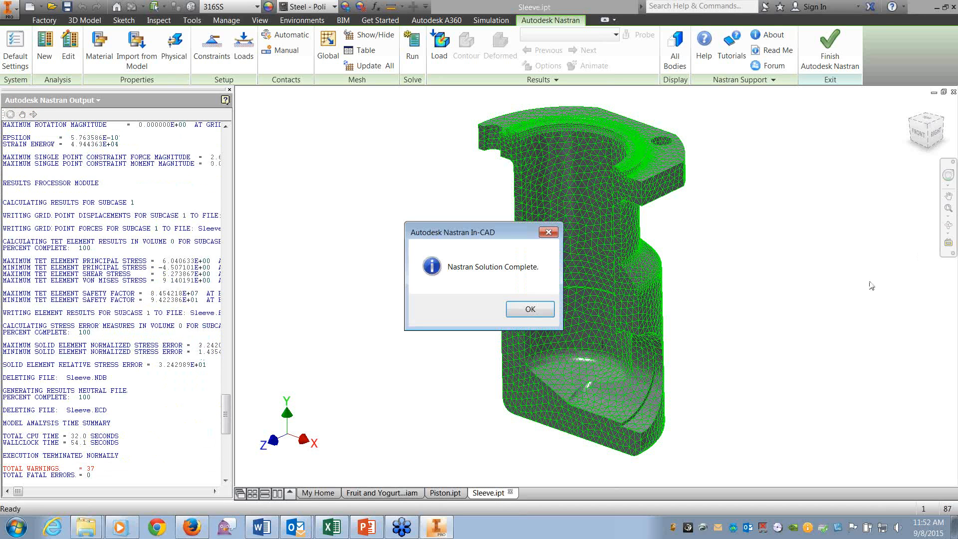
{"action": "left_click", "coordinate": [542, 314]}
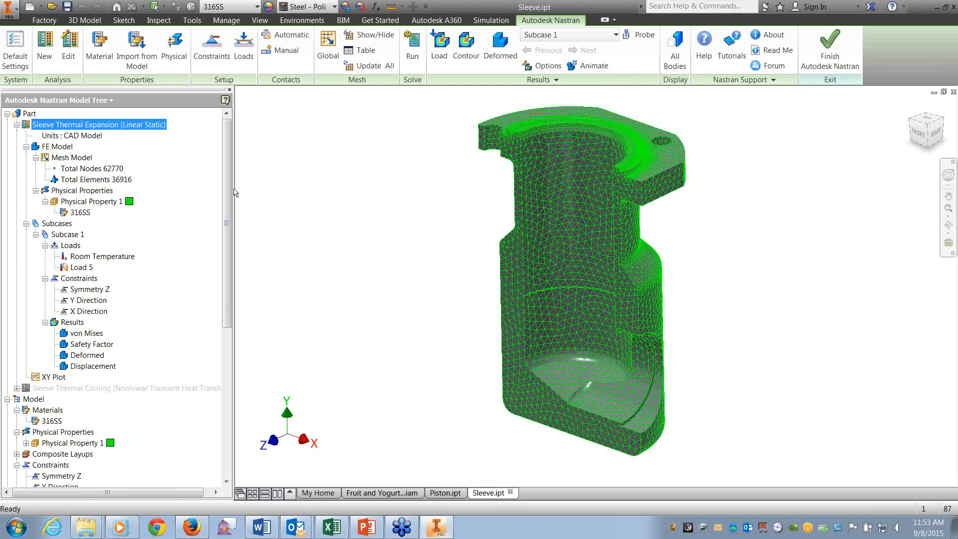
Add a new contour plot of TOTAL DISPLACEMENT with deformation enabled to the Subcase 1 results
{"action": "double_click", "coordinate": [57, 324]}
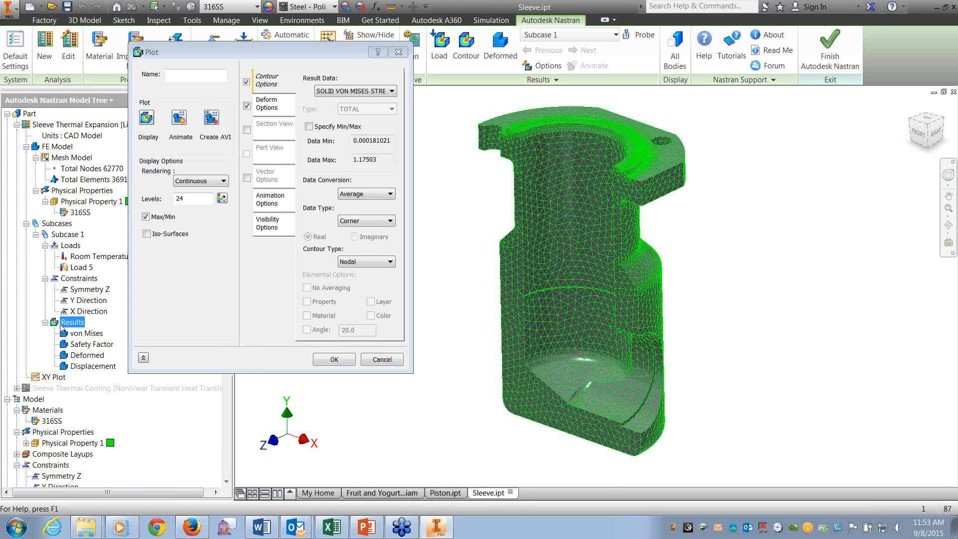
{"action": "left_click", "coordinate": [365, 91]}
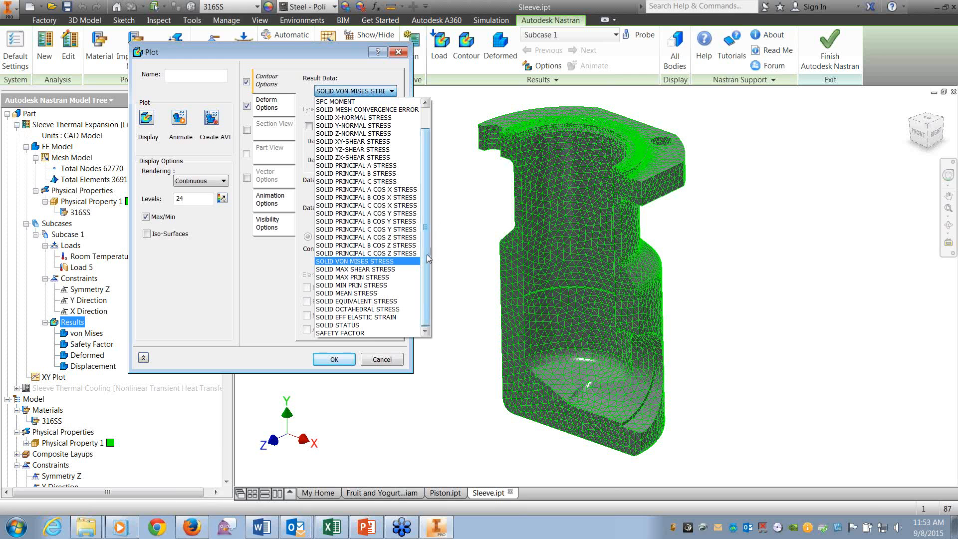
{"action": "scroll", "coordinate": [426, 263], "scroll_direction": "up", "scroll_amount": 1}
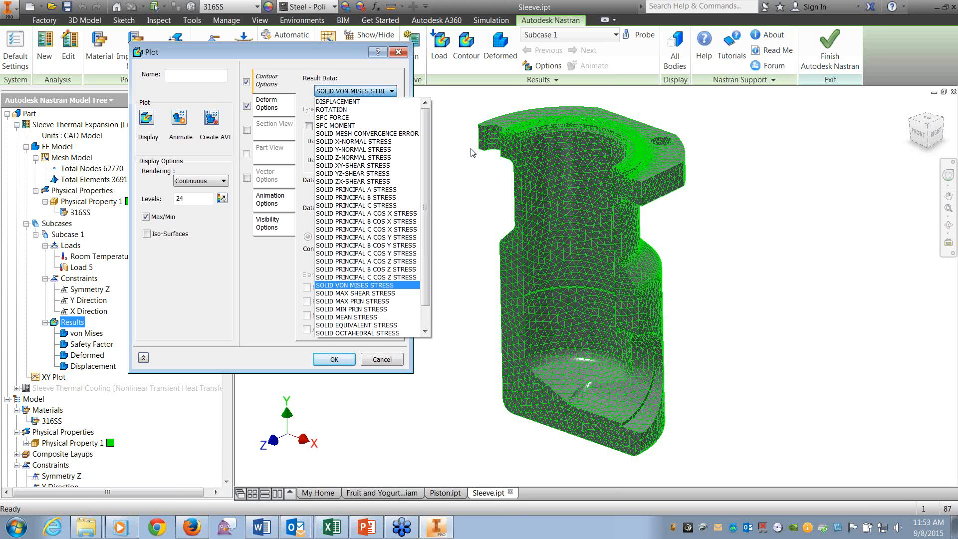
{"action": "left_click", "coordinate": [338, 101]}
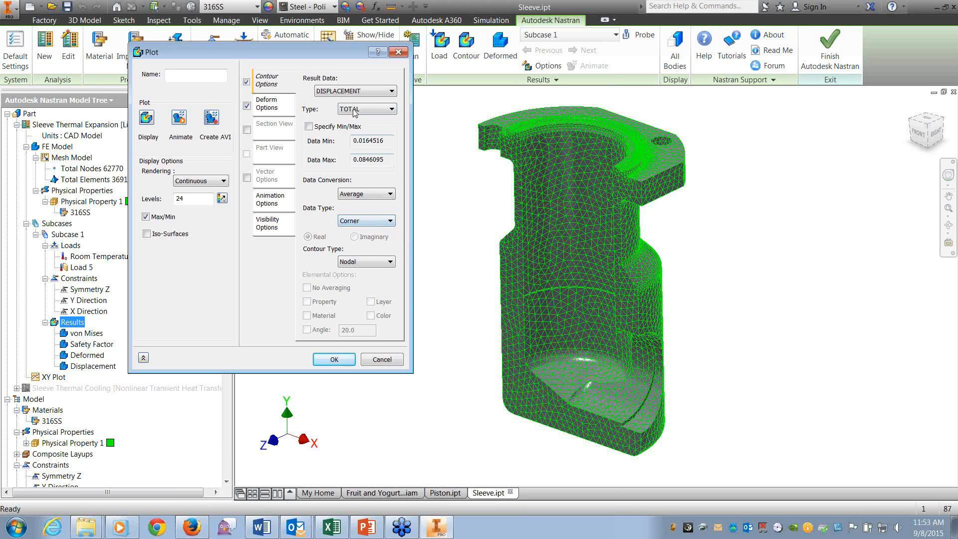
{"action": "left_click", "coordinate": [356, 92]}
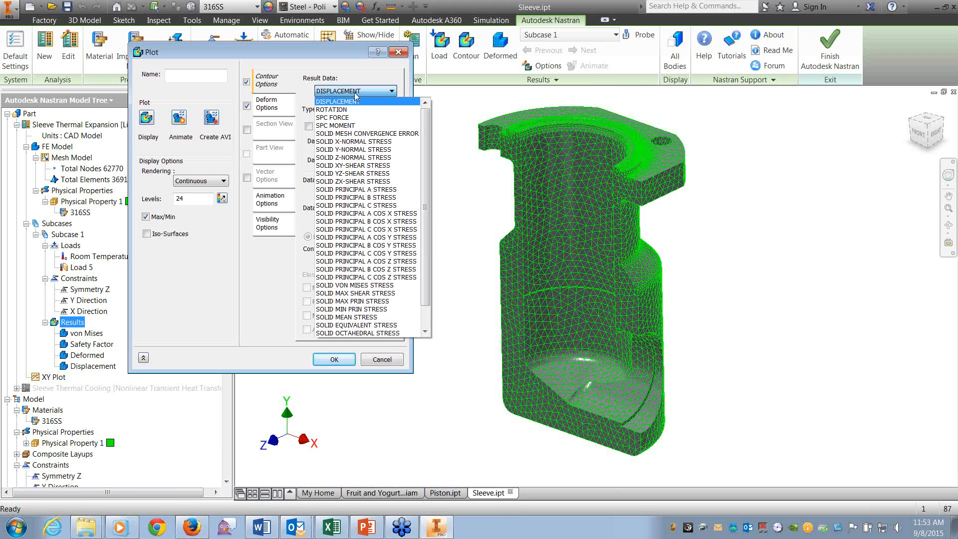
{"action": "left_click", "coordinate": [342, 101]}
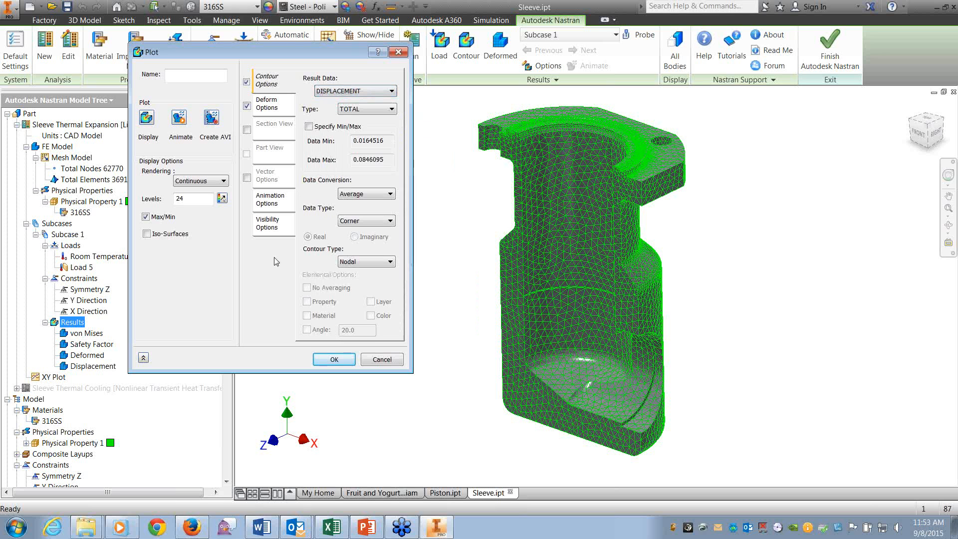
{"action": "left_click", "coordinate": [352, 110]}
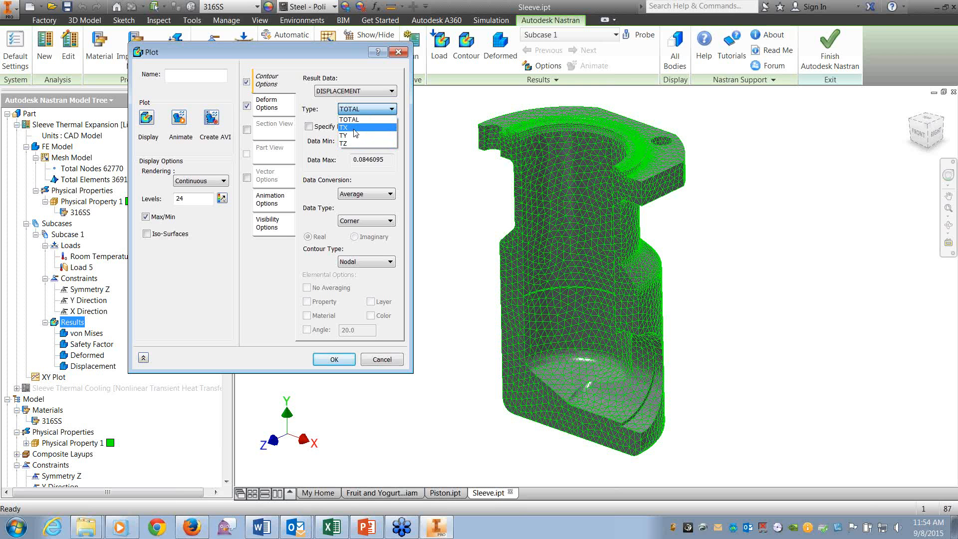
{"action": "left_click", "coordinate": [269, 295]}
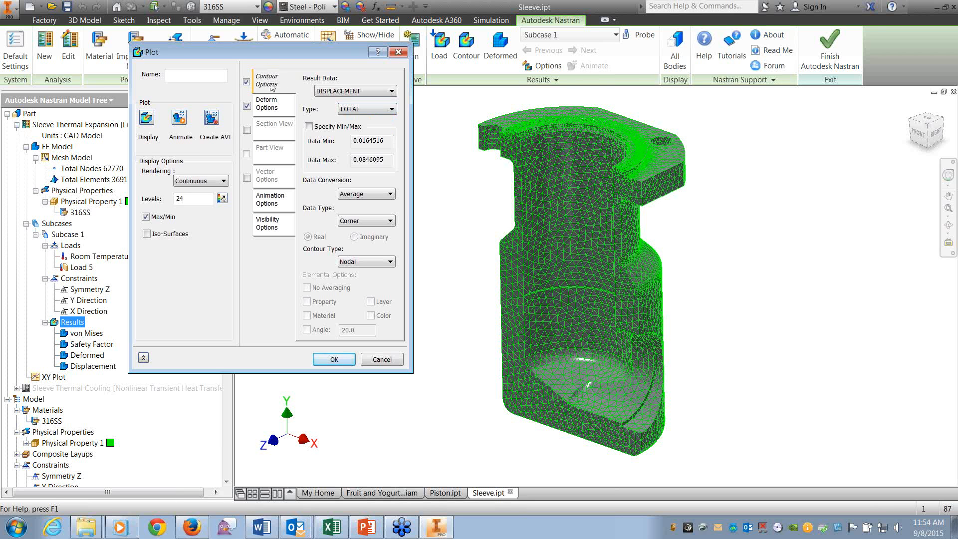
{"action": "left_click", "coordinate": [280, 109]}
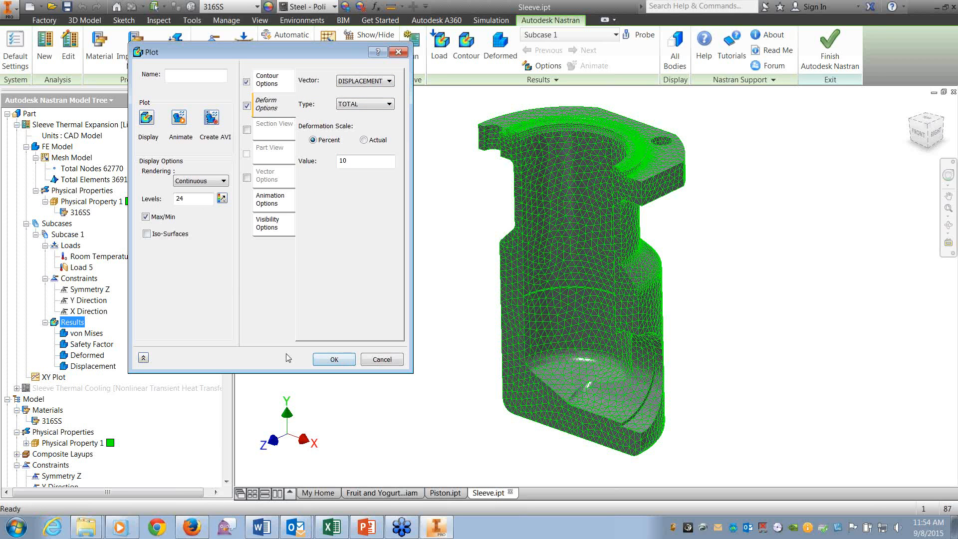
{"action": "left_click", "coordinate": [334, 360]}
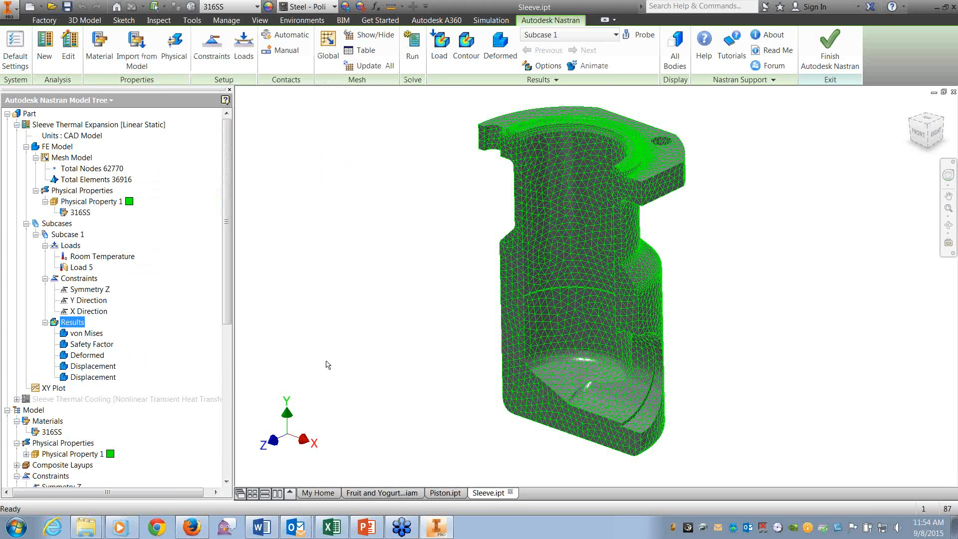
Display the first Displacement result (TX) and probe displacement values on the sleeve's symmetry cut face
{"action": "left_click", "coordinate": [80, 366]}
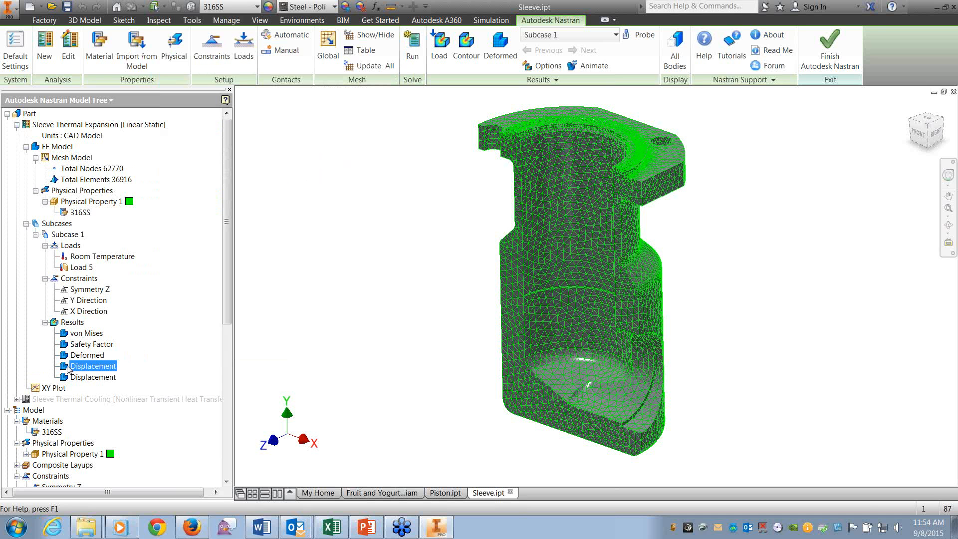
{"action": "double_click", "coordinate": [65, 368]}
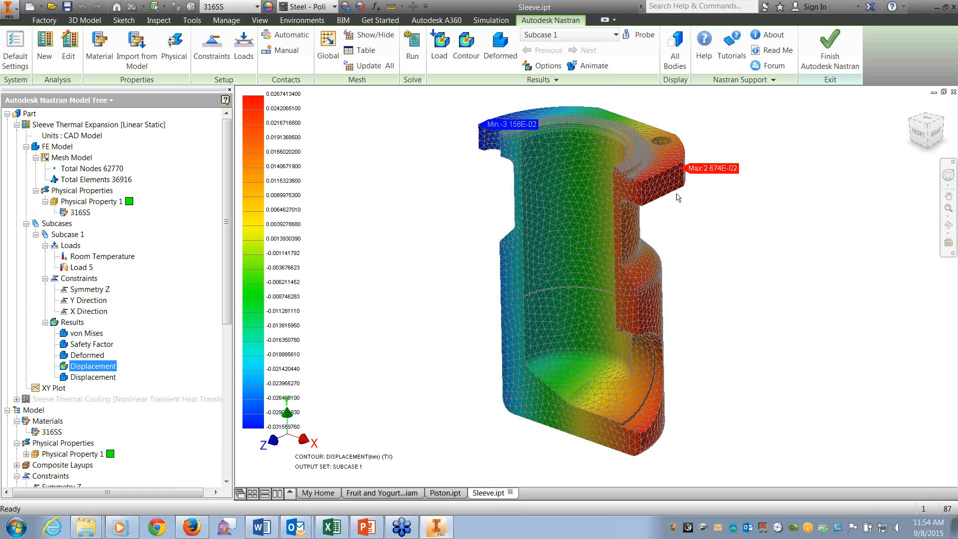
{"action": "left_click", "coordinate": [635, 36]}
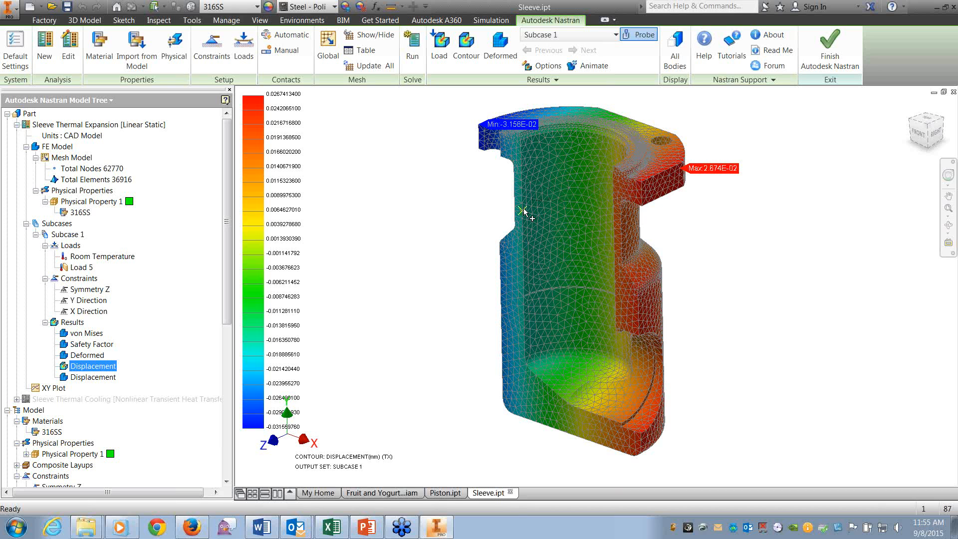
{"action": "middle_click_drag", "start_coordinate": [523, 211], "coordinate": [501, 237], "text": "shift"}
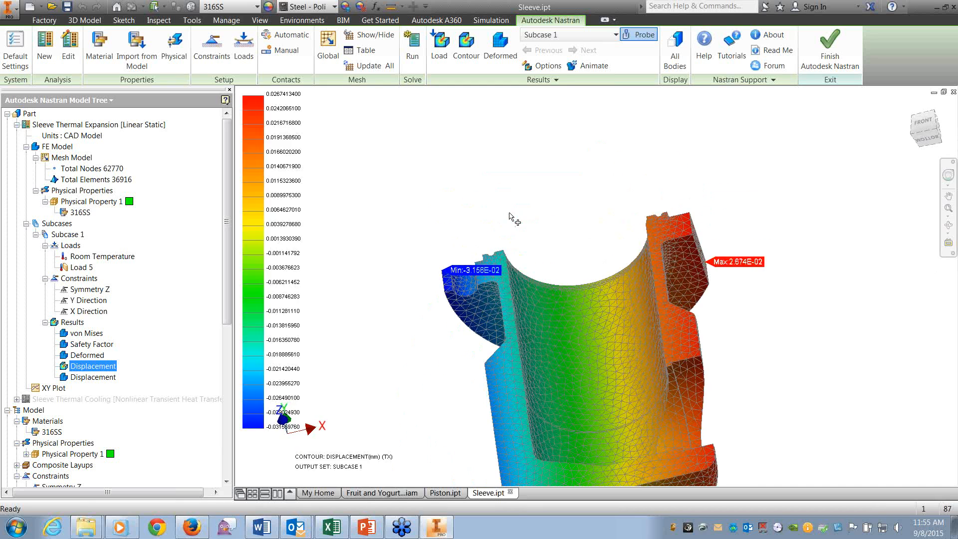
{"action": "mouse_move", "coordinate": [658, 250]}
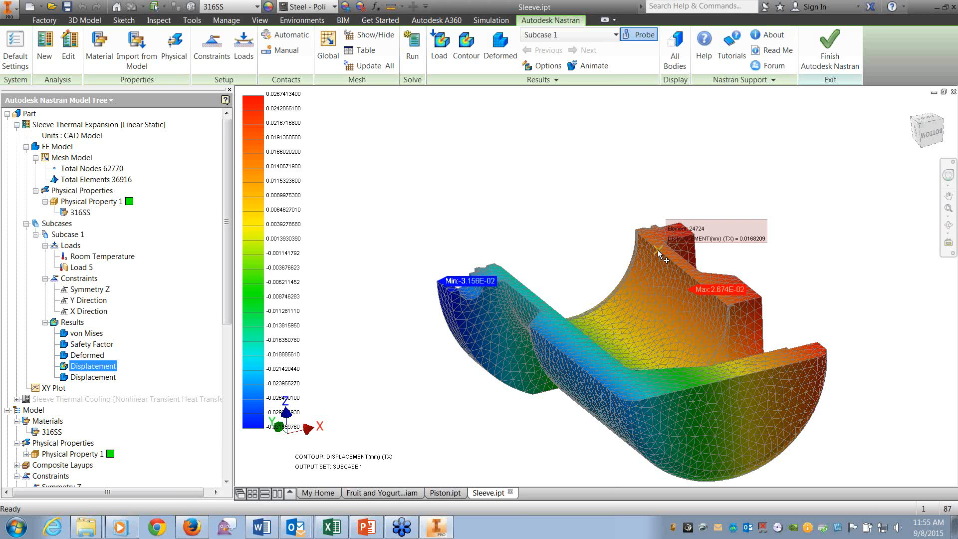
Examine the result data types offered for a new results plot without creating one, and select the first Displacement result
{"action": "left_click", "coordinate": [68, 322]}
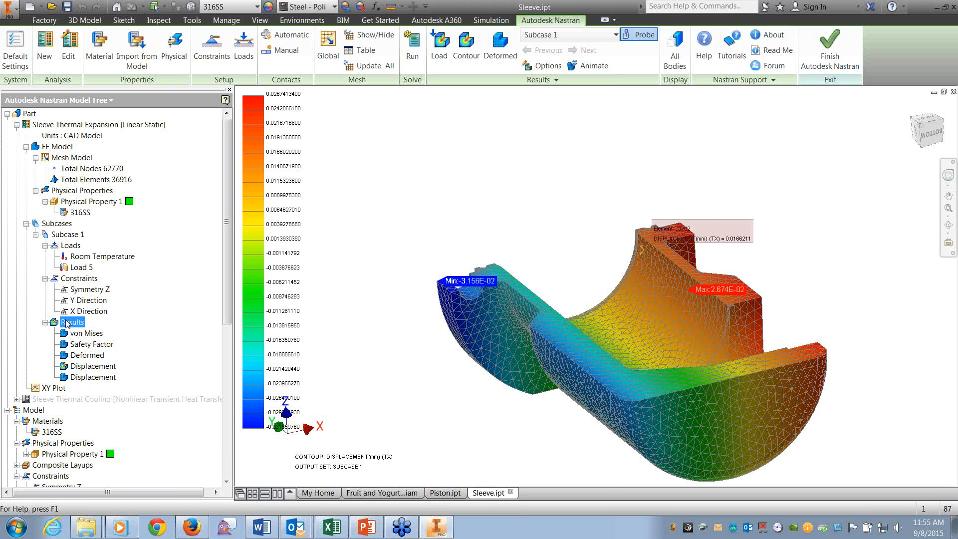
{"action": "double_click", "coordinate": [67, 322]}
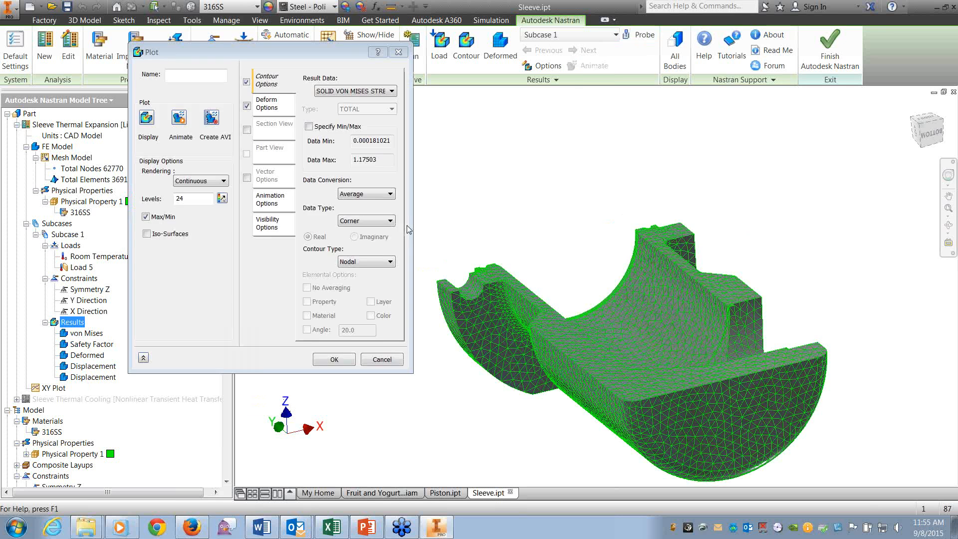
{"action": "left_click", "coordinate": [333, 91]}
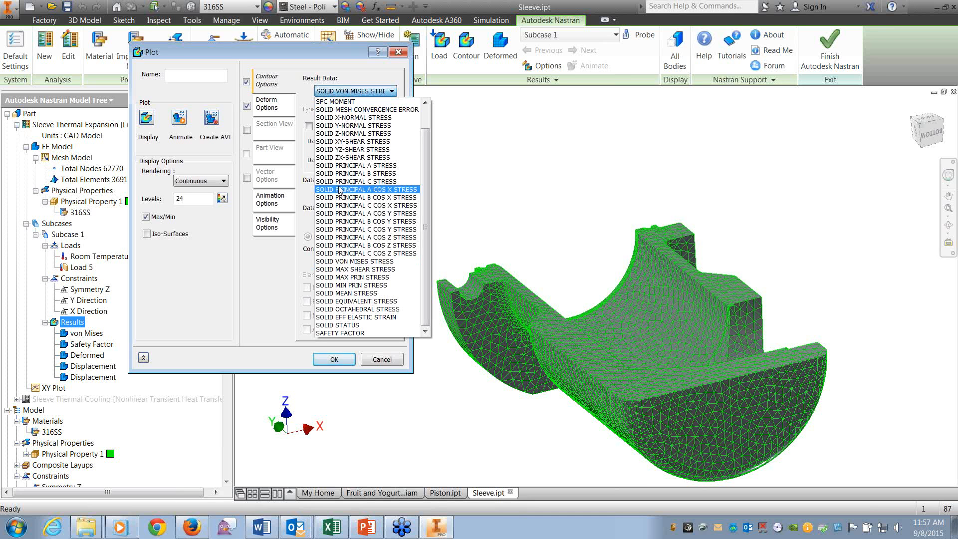
{"action": "left_click", "coordinate": [375, 361]}
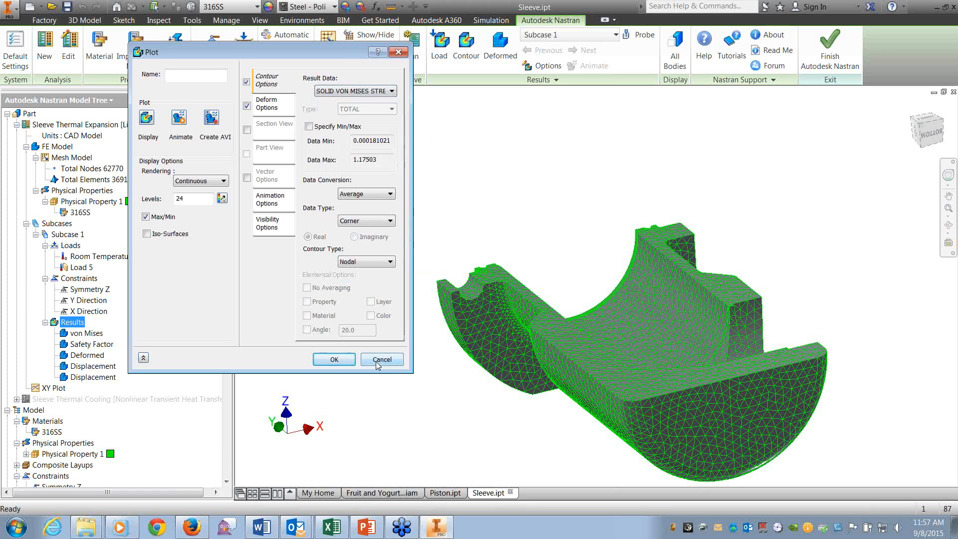
{"action": "left_click", "coordinate": [376, 361]}
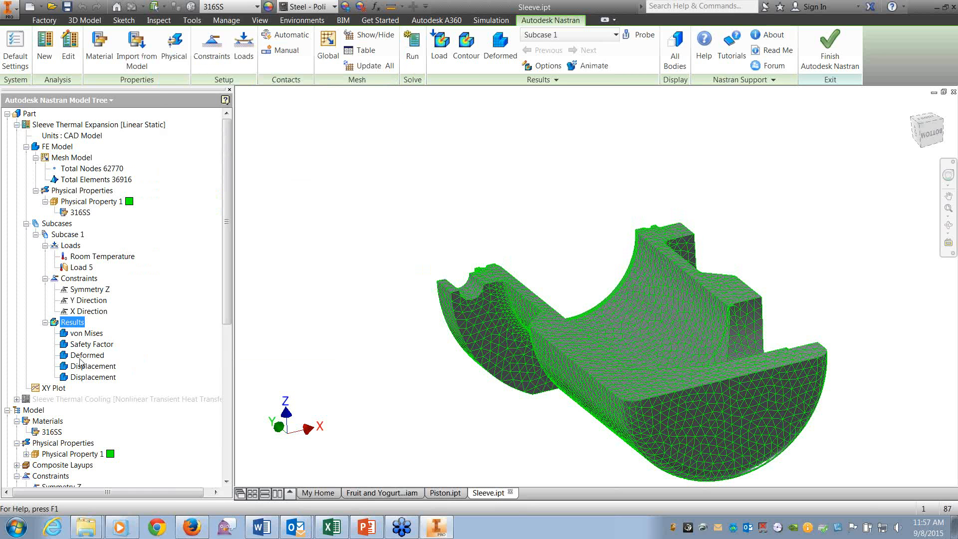
{"action": "left_click", "coordinate": [75, 369]}
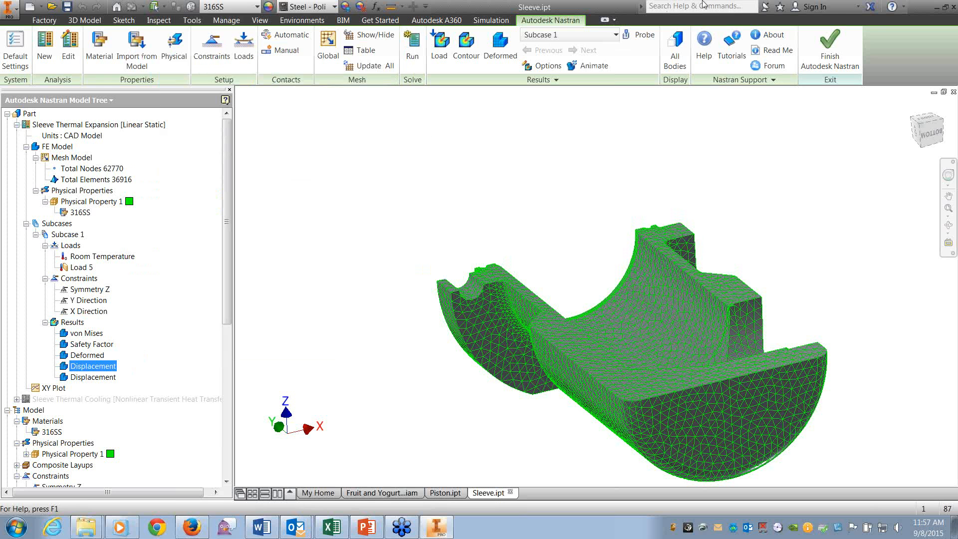